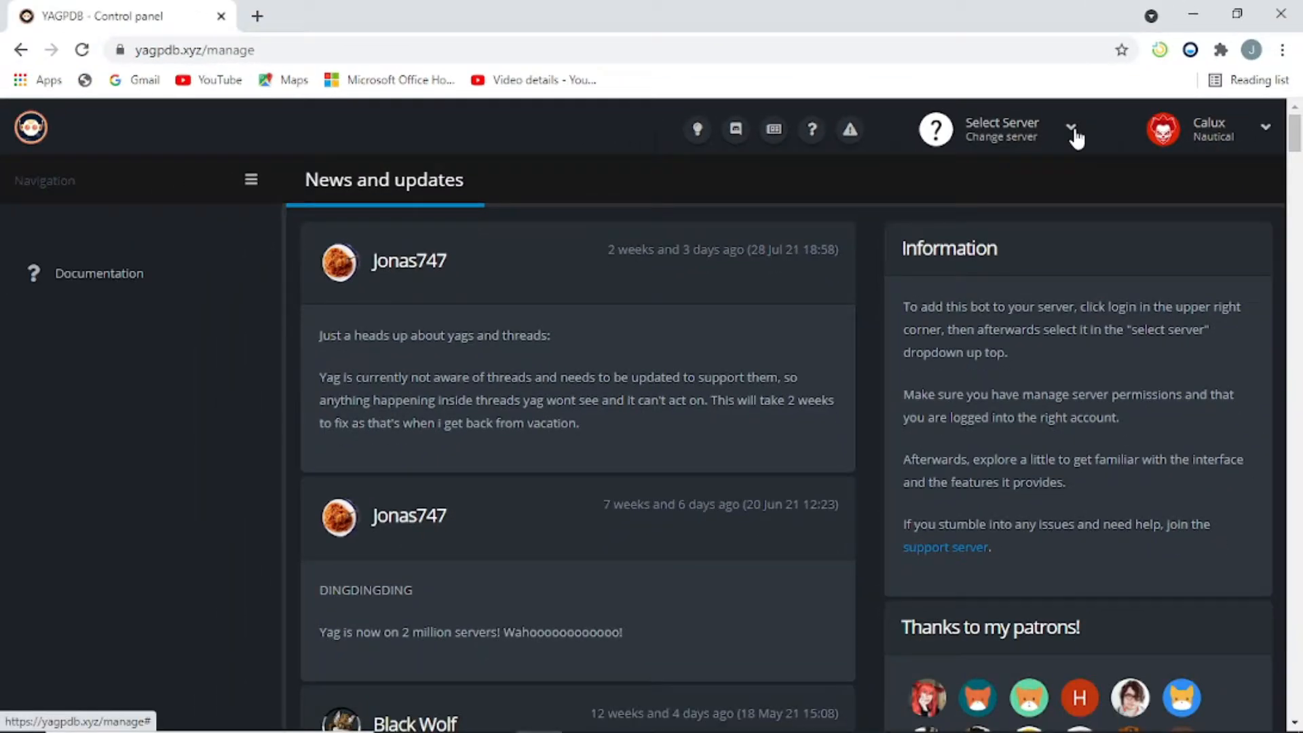
Step: Choose Test server from the YAGPDB server selector so the bot can be added to it
left_click(1072, 132)
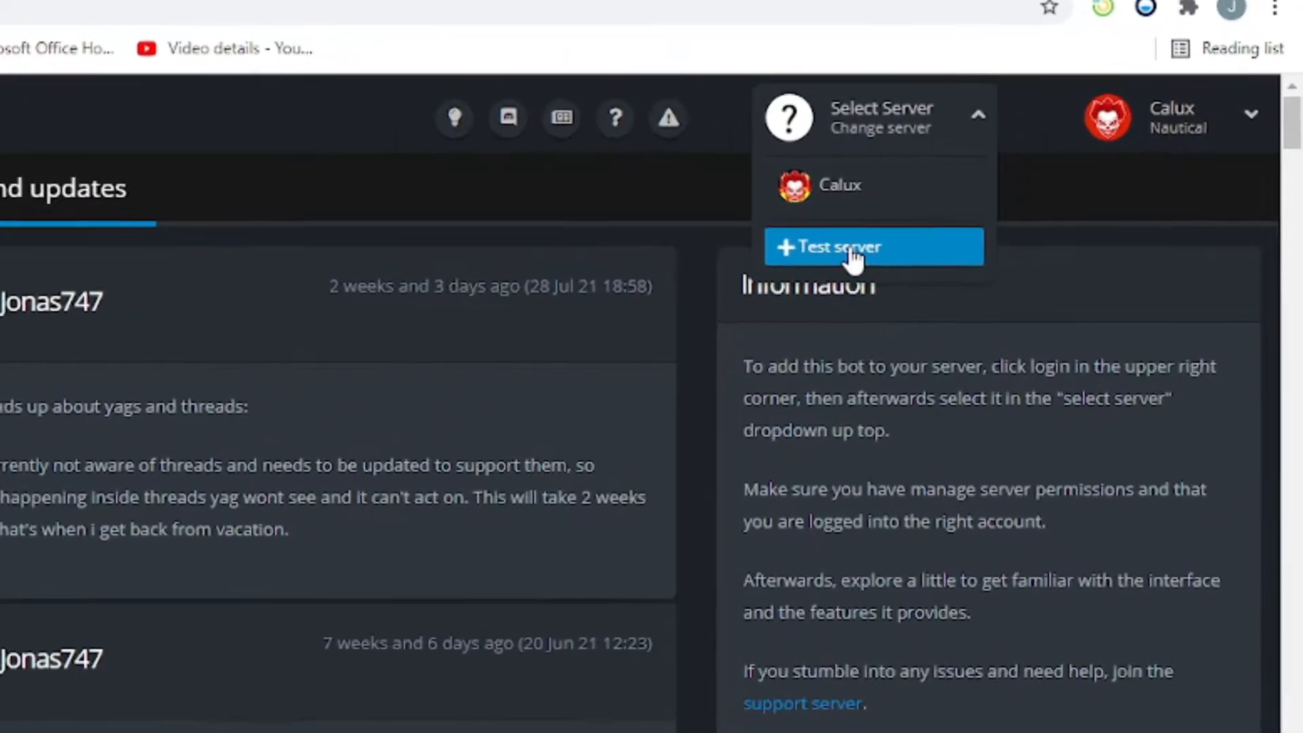
left_click(874, 249)
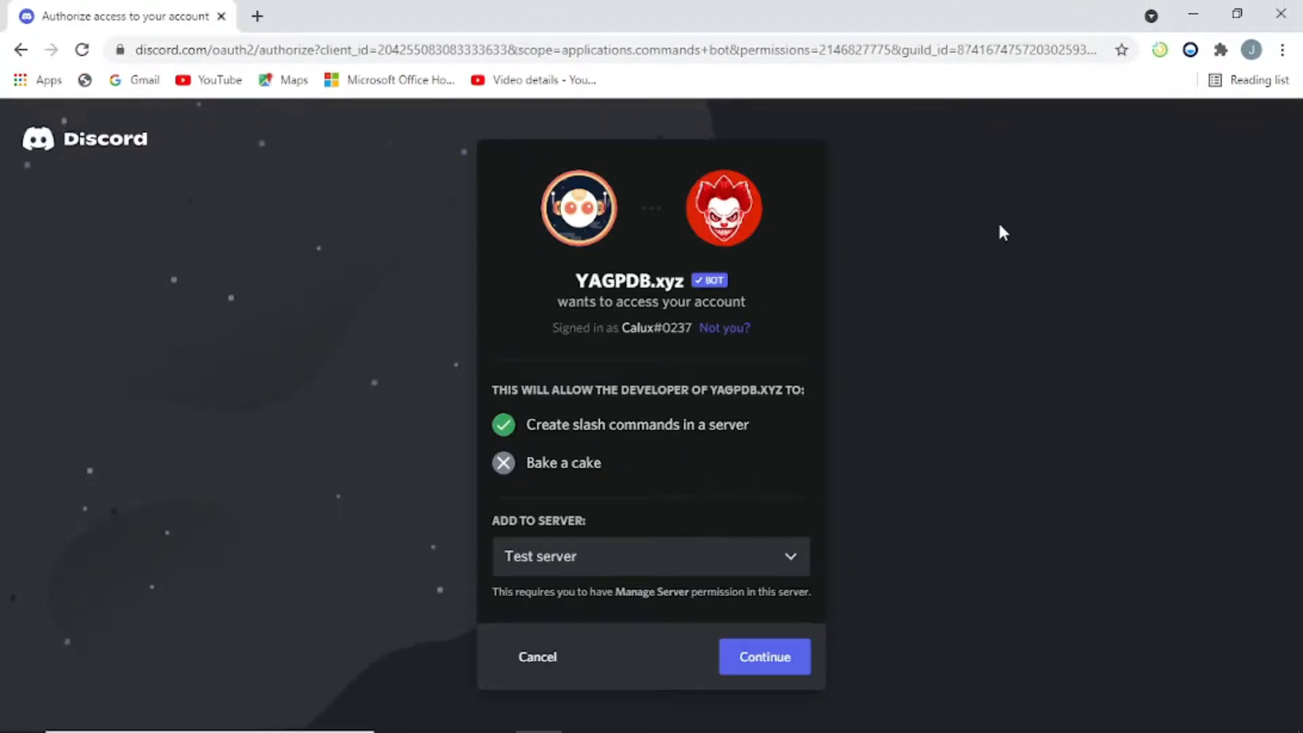
Step: Authorize YAGPDB.xyz on Test server with its requested permissions
left_click(789, 660)
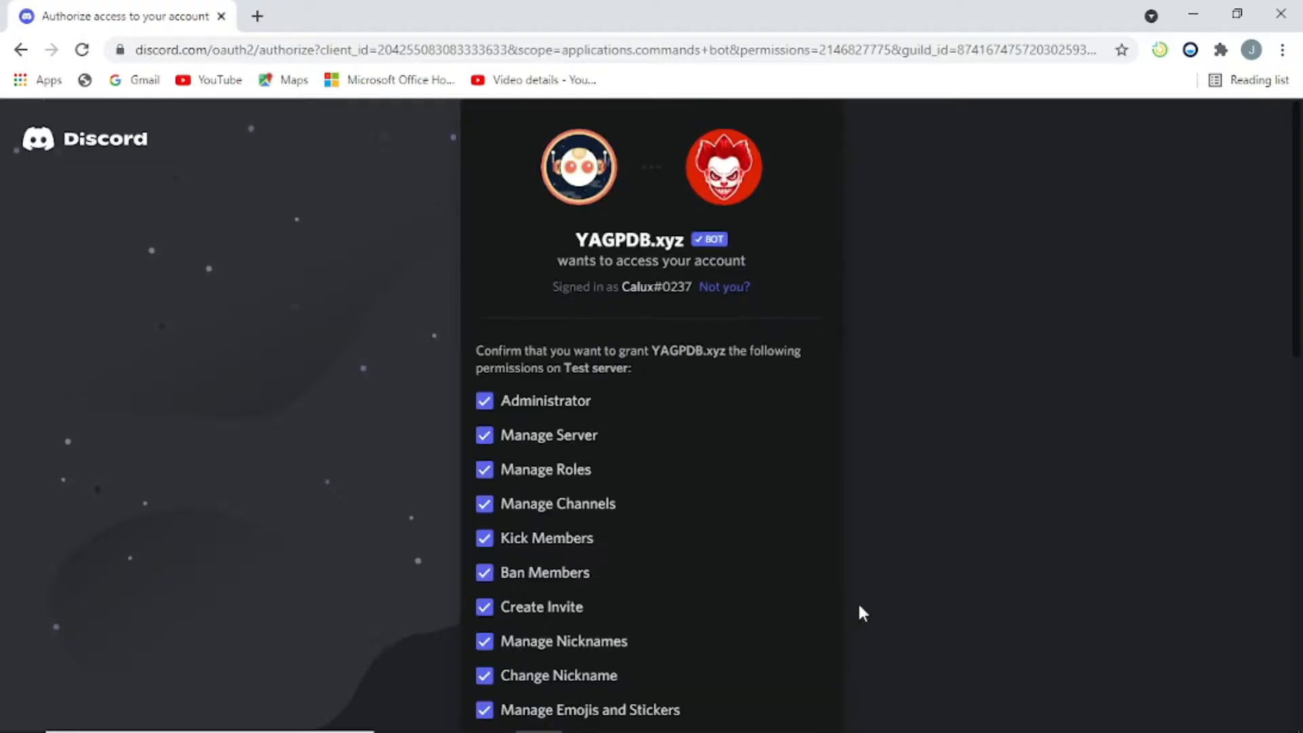
scroll(860, 611, "down", 12)
left_click(806, 701)
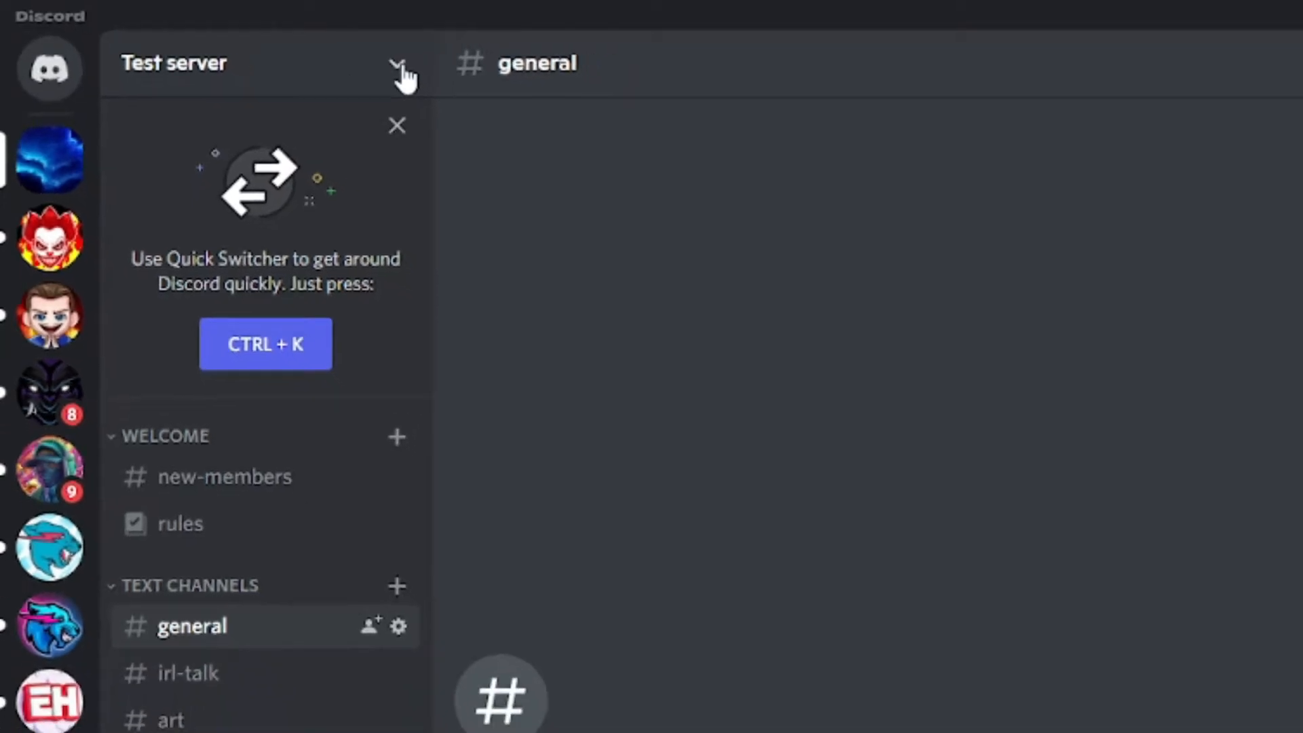
Step: In Test server's Roles settings, drag the YAGPDB.xyz role up beside Leader and save the order
left_click(275, 46)
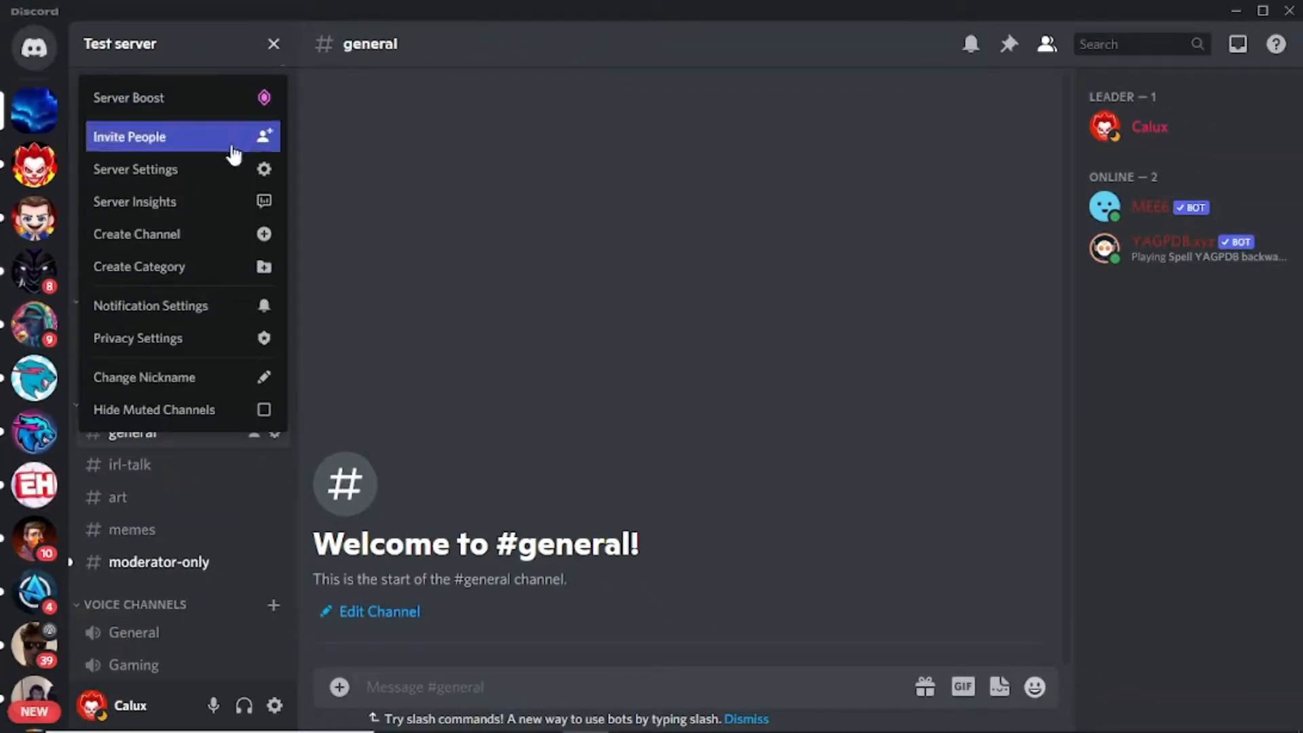
left_click(222, 172)
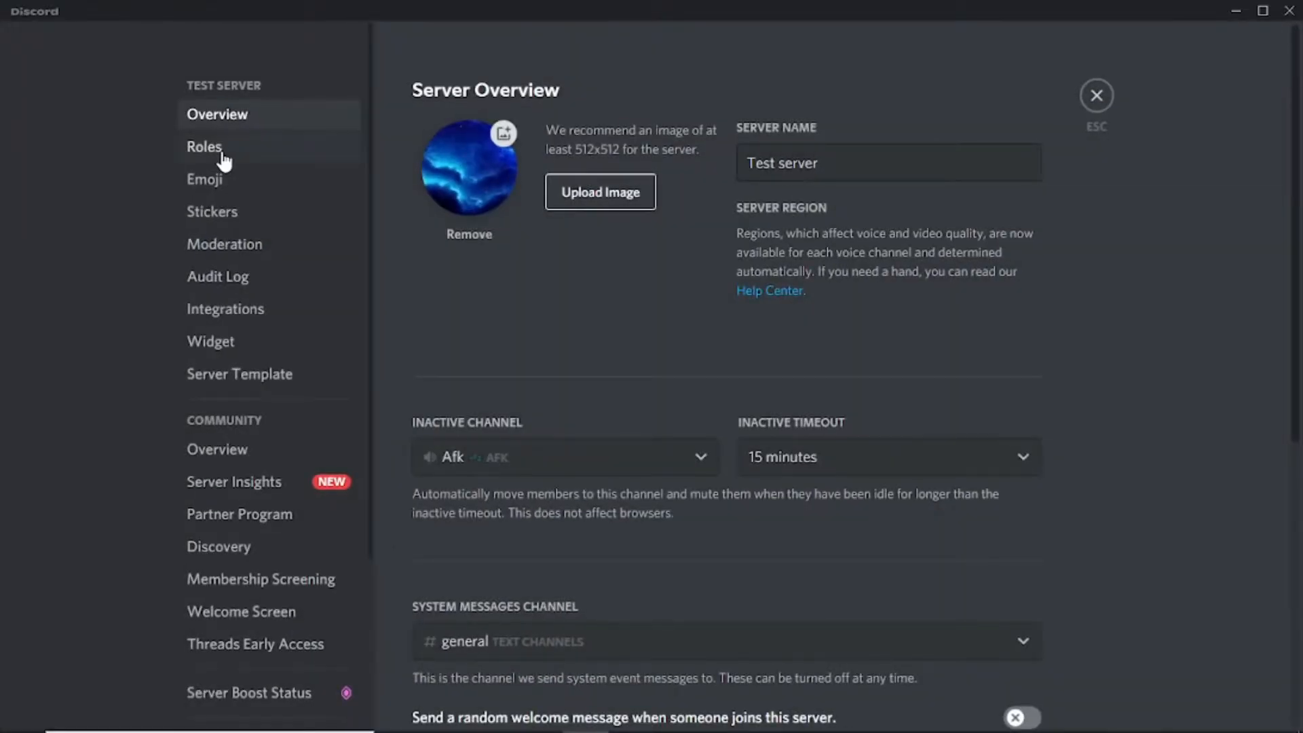
left_click(211, 149)
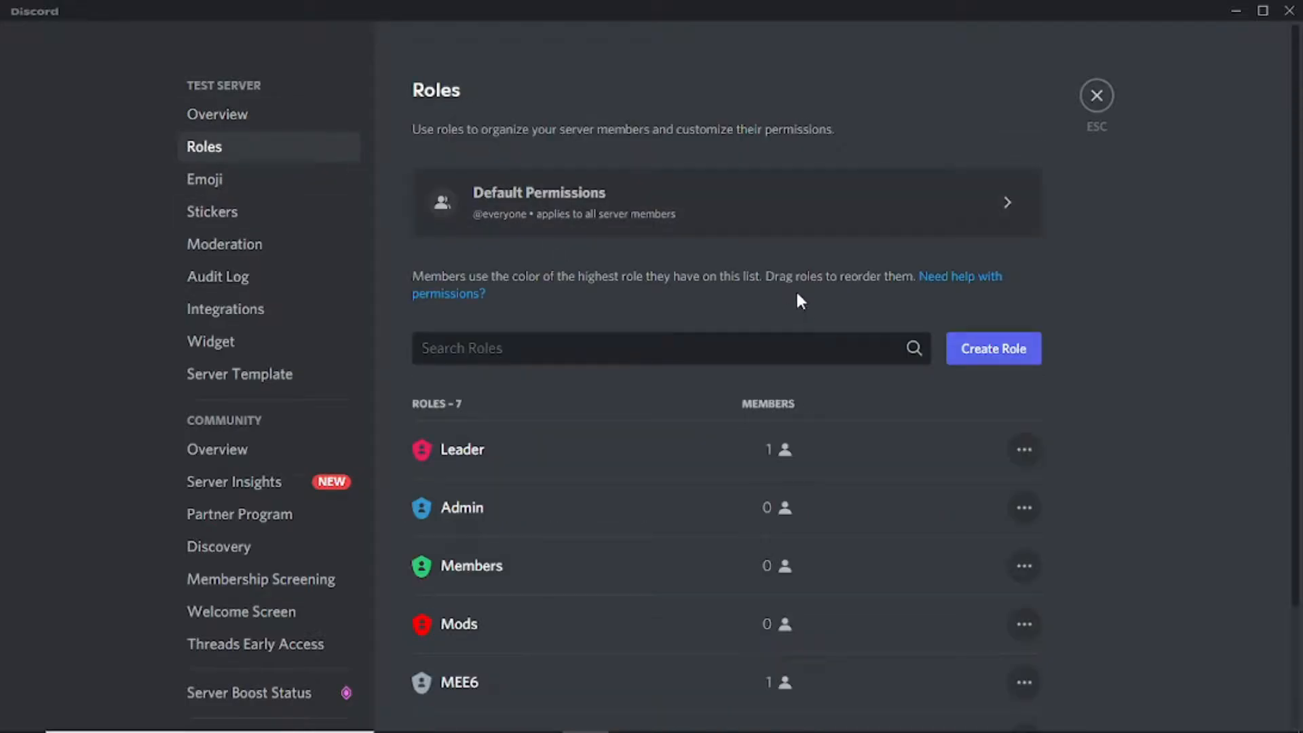
scroll(795, 297, "down", 2)
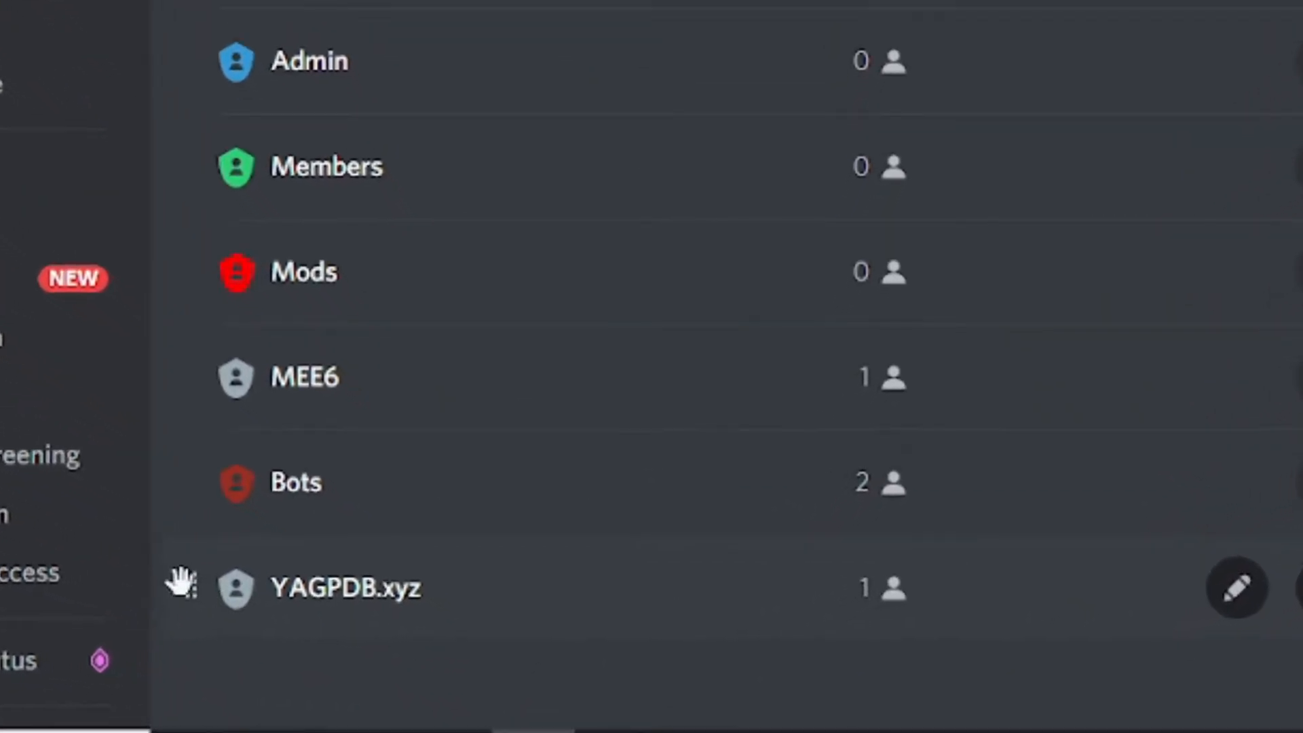
left_click_drag(191, 590, 400, 297)
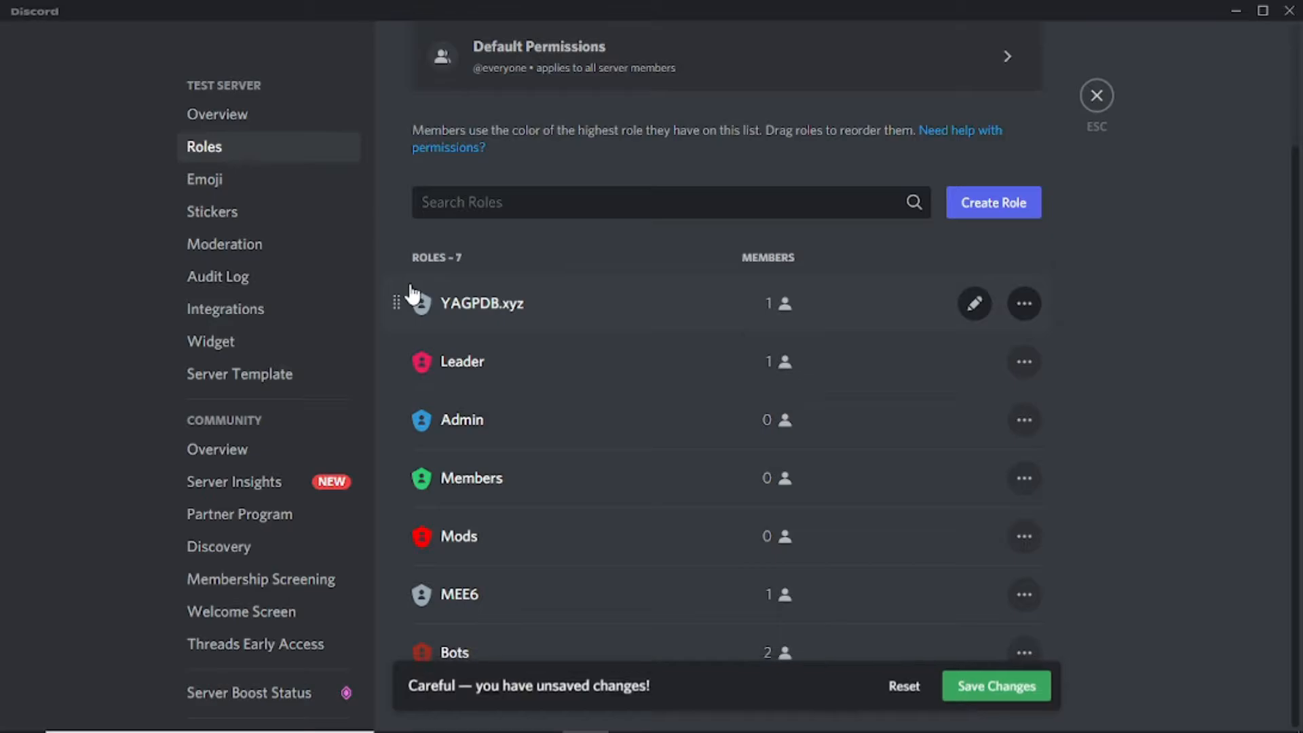
left_click(977, 687)
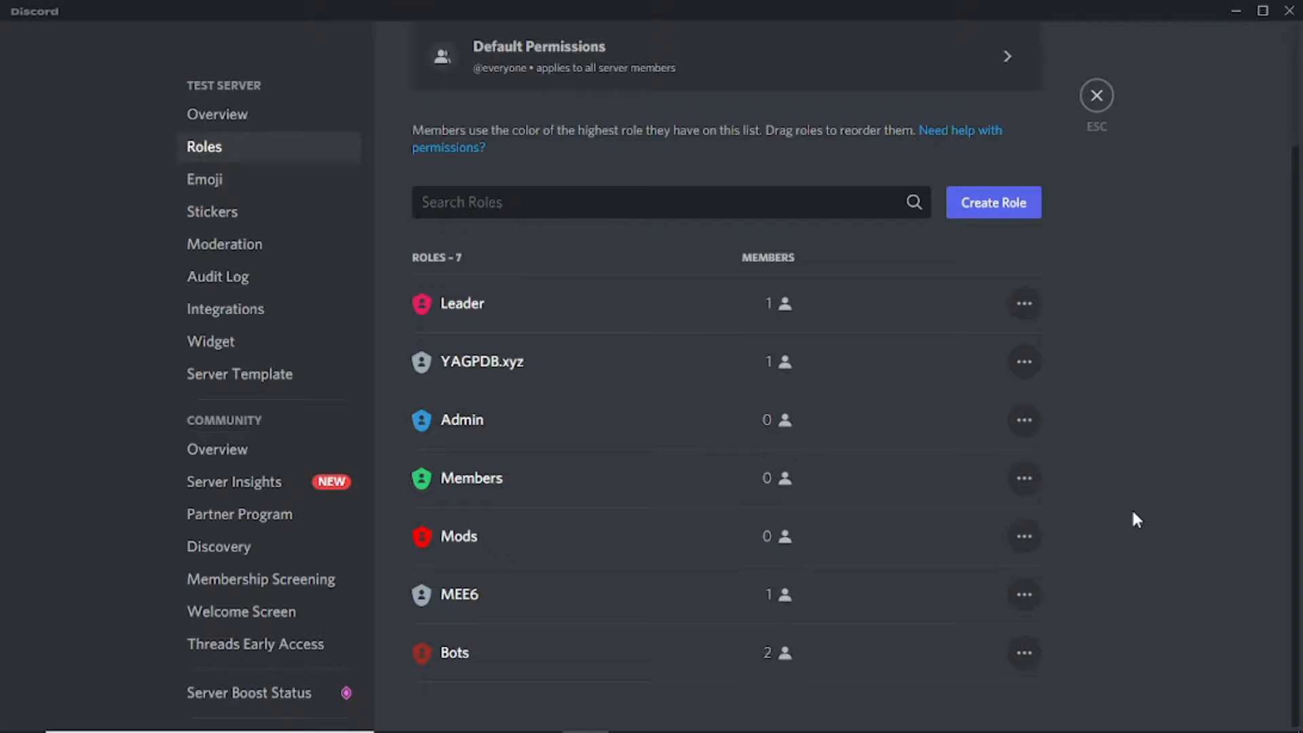
Step: Open the Leader role's edit page from the Roles list
left_click(523, 333)
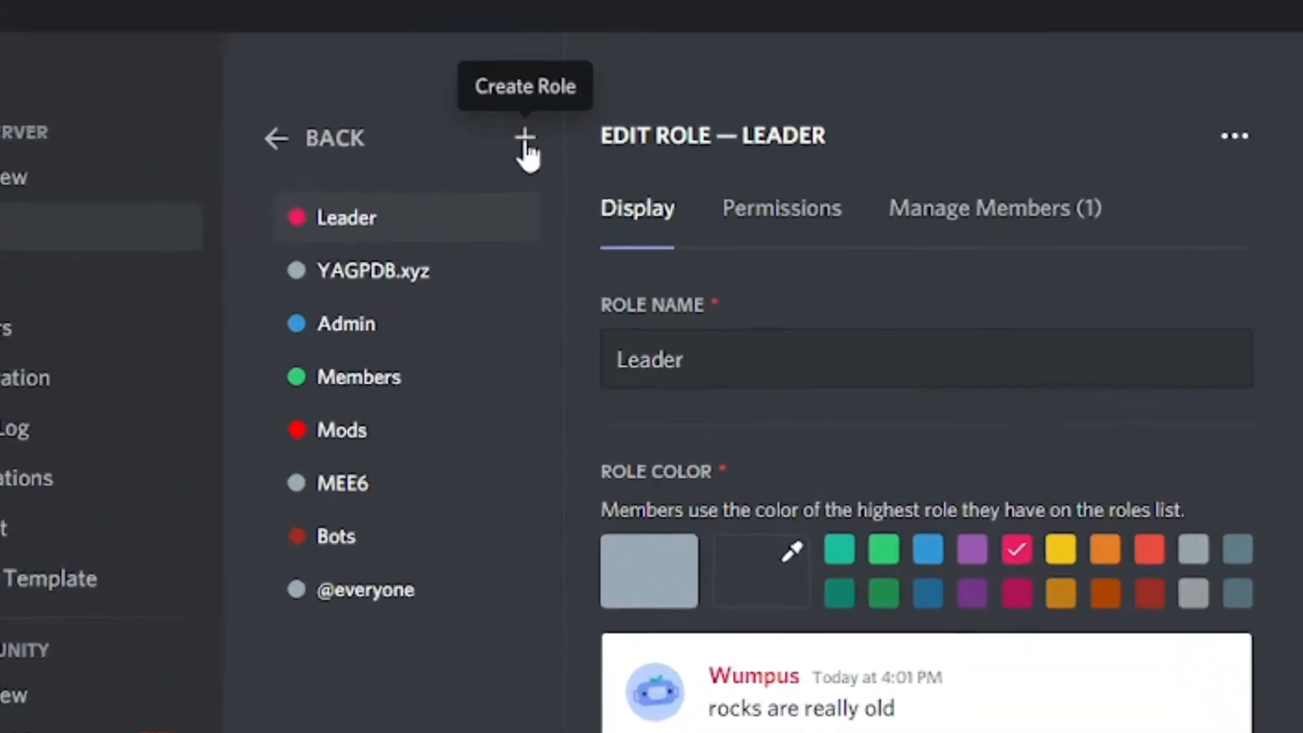
Step: Create a role named Blue with custom colour #1818df, save it, and add another new role
left_click(497, 170)
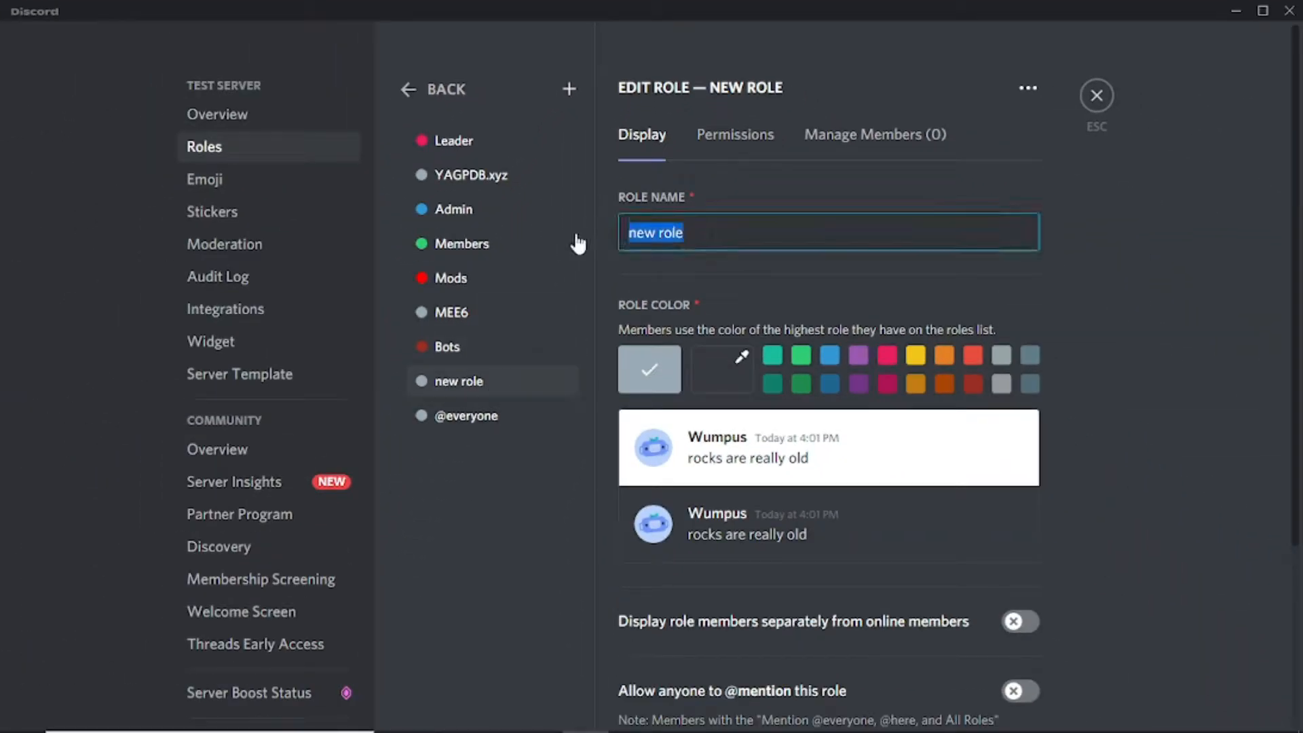
key("BackSpace")
type("Blue")
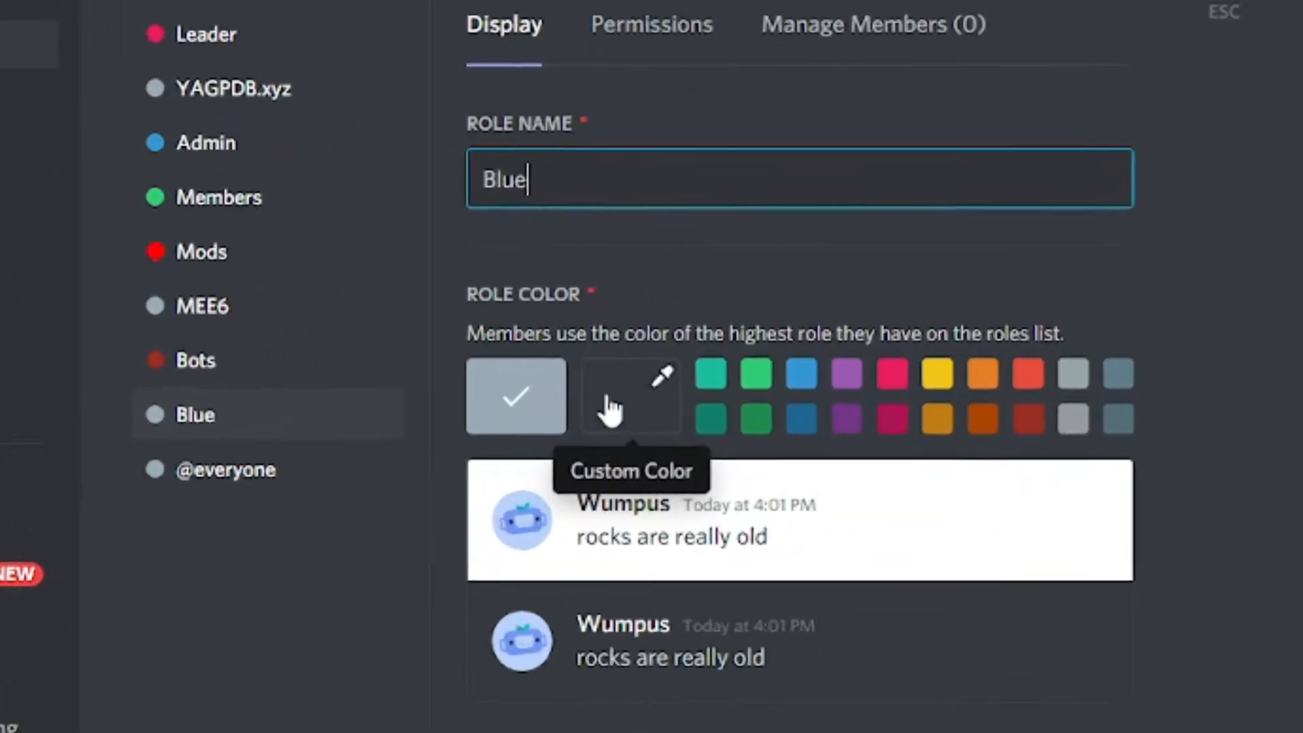
left_click(610, 407)
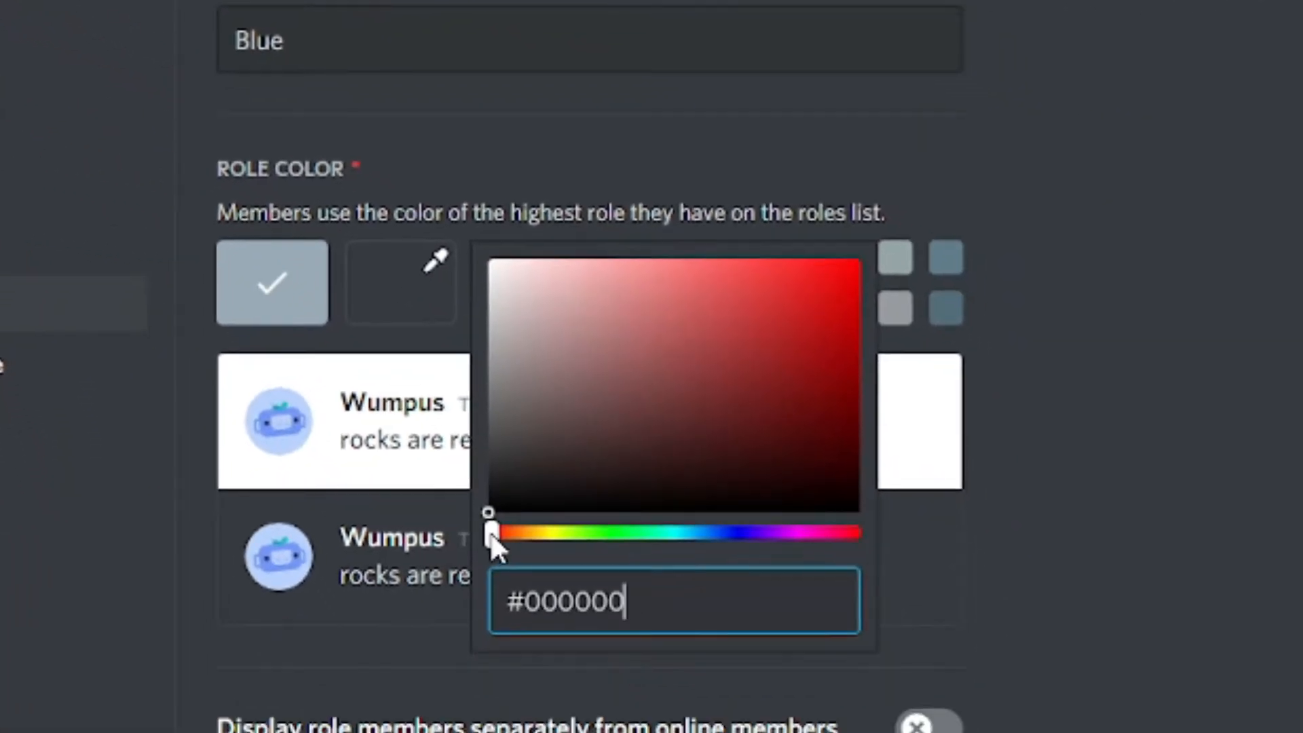
left_click_drag(712, 621, 821, 634)
left_click_drag(611, 548, 727, 551)
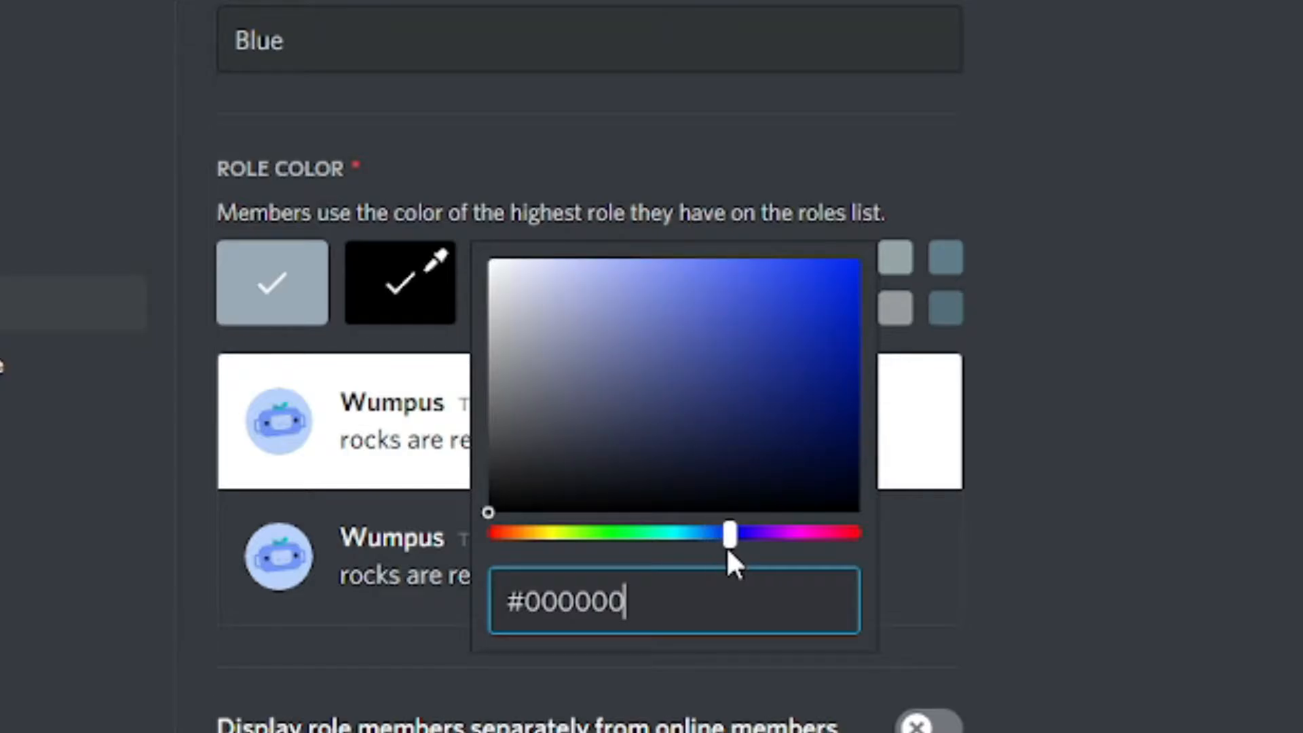
left_click_drag(486, 512, 799, 313)
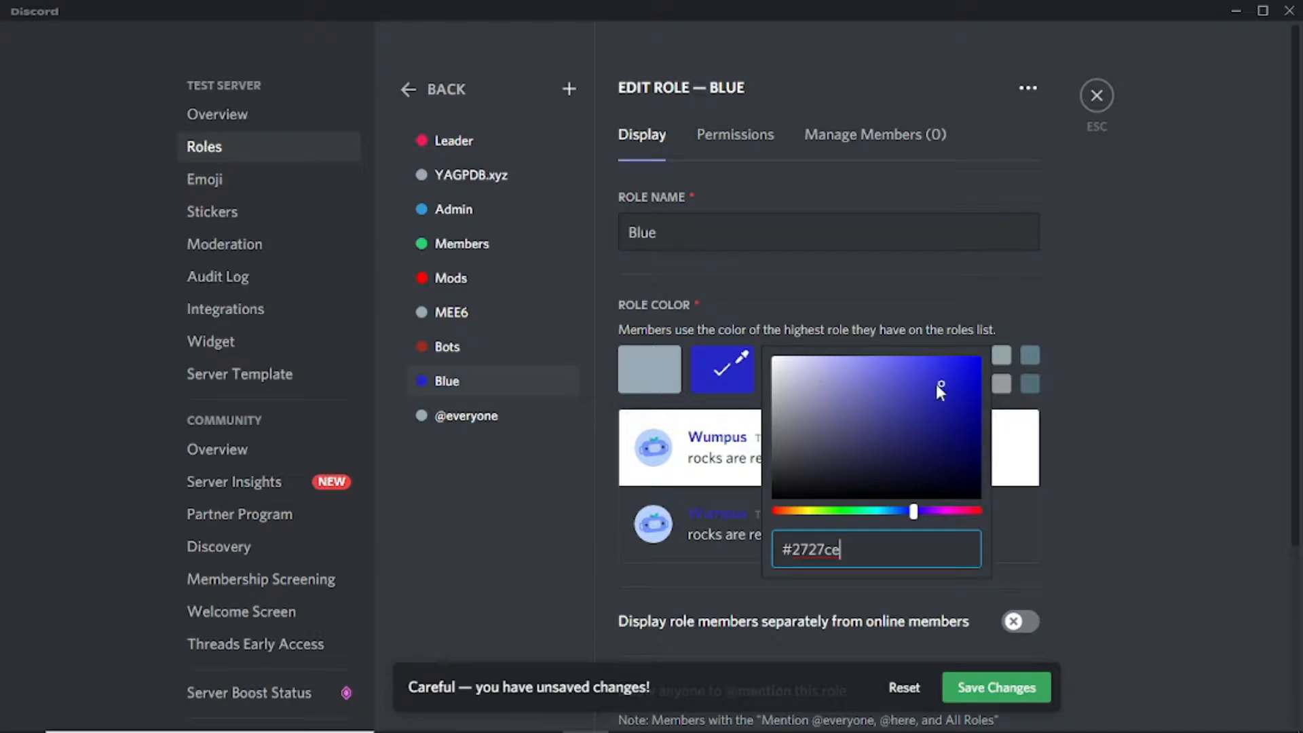
left_click_drag(940, 386, 959, 377)
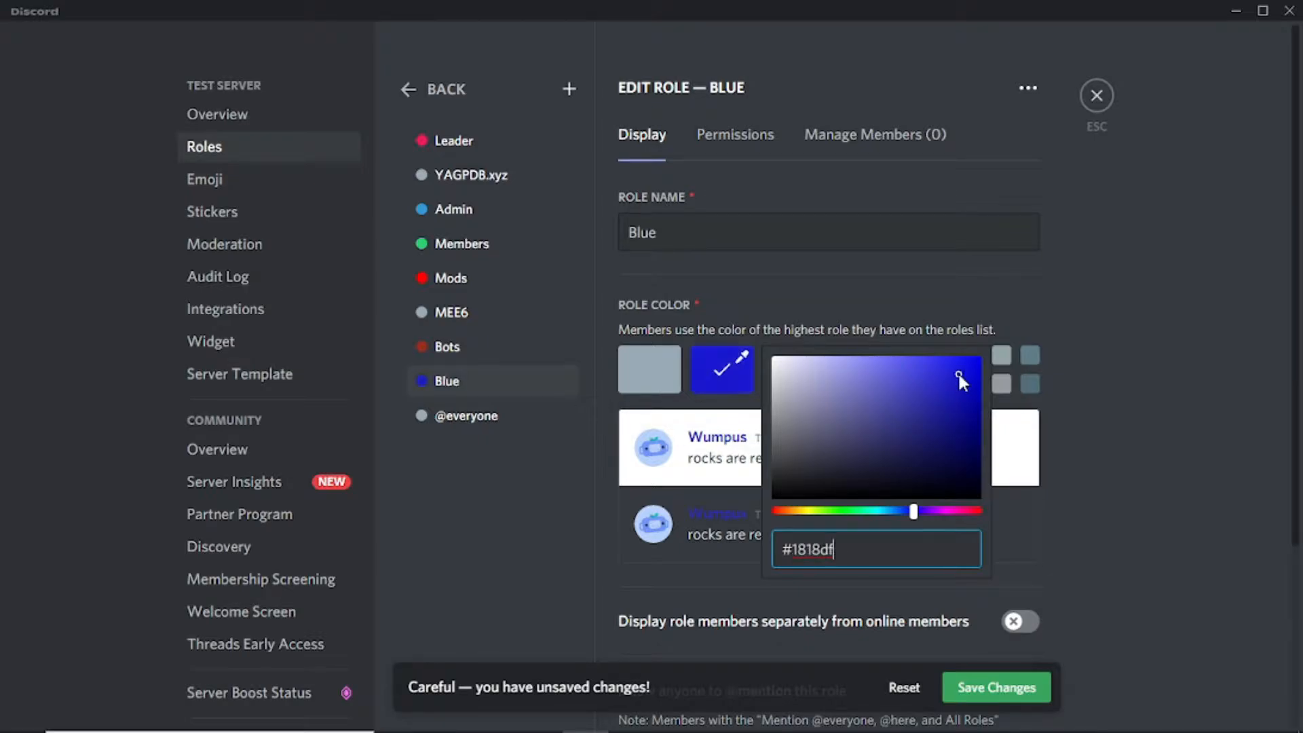
left_click(1009, 688)
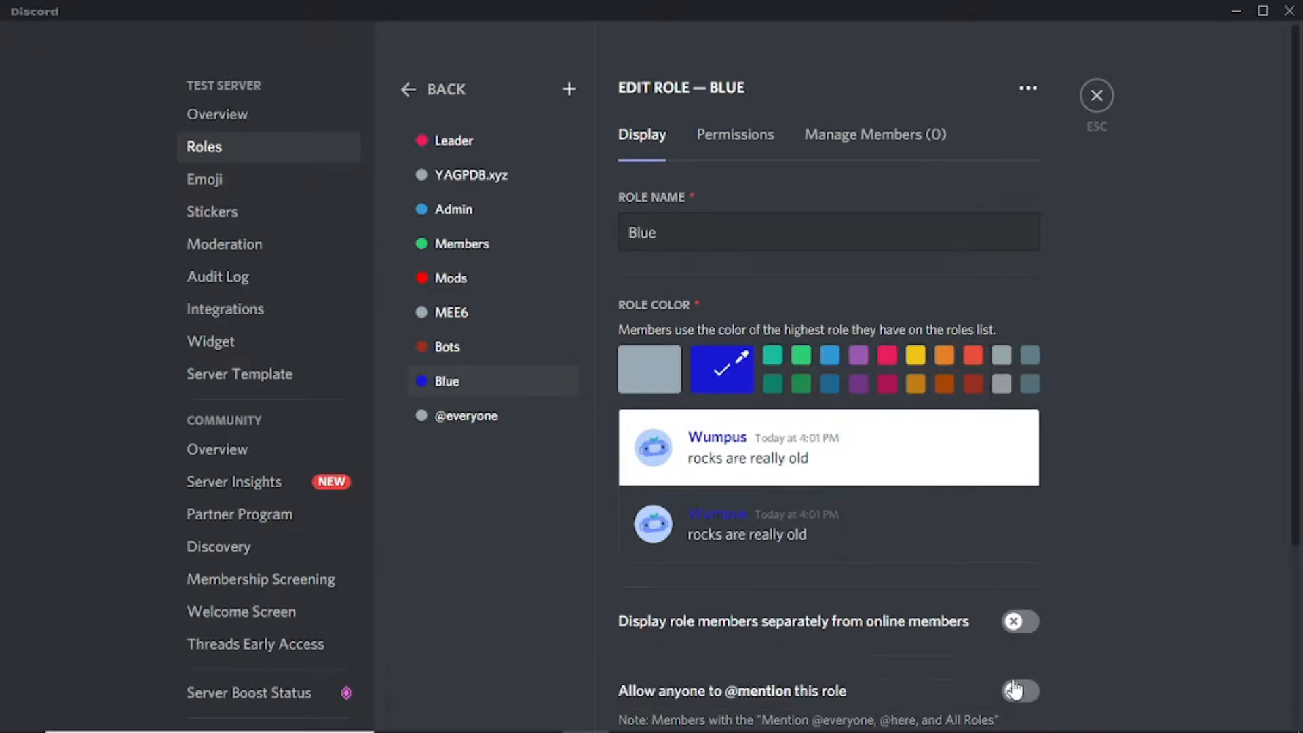
left_click(569, 89)
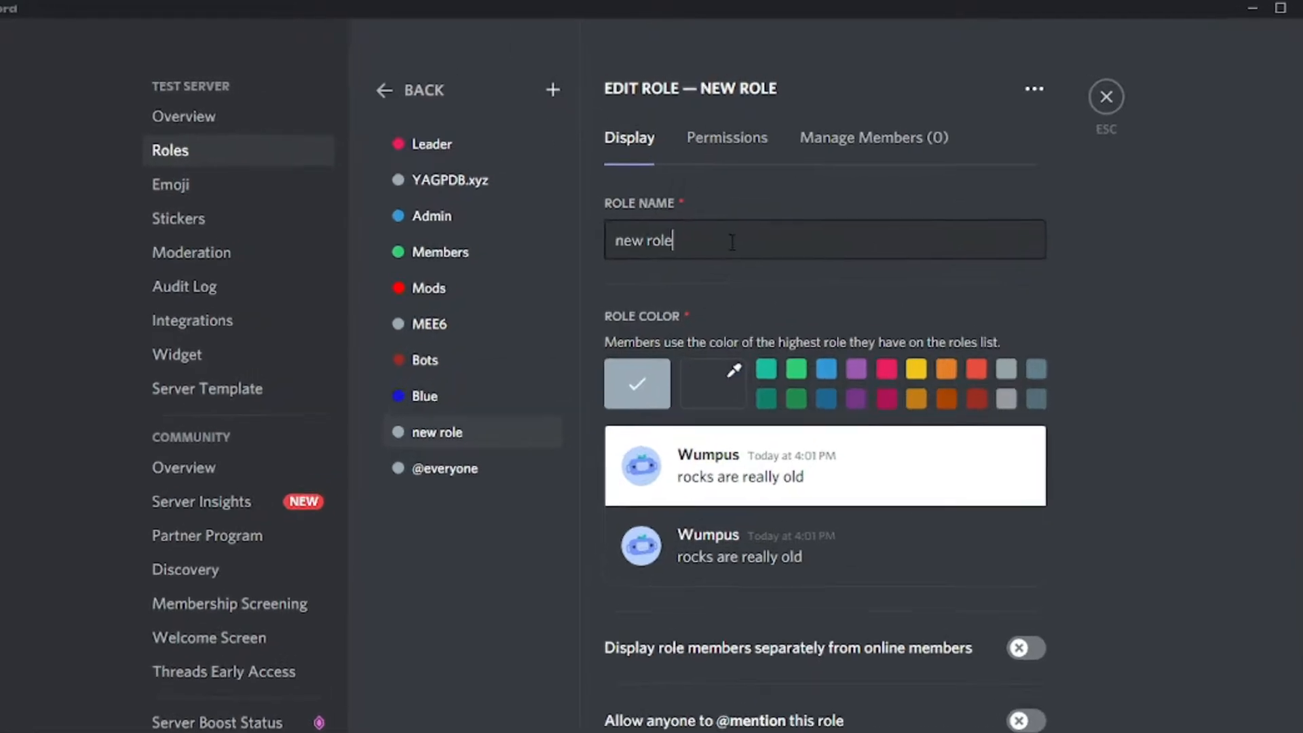
Step: Rename the new role to Yellow, give it the yellow preset colour, and save
triple_click(733, 242)
key("BackSpace")
type("Yello")
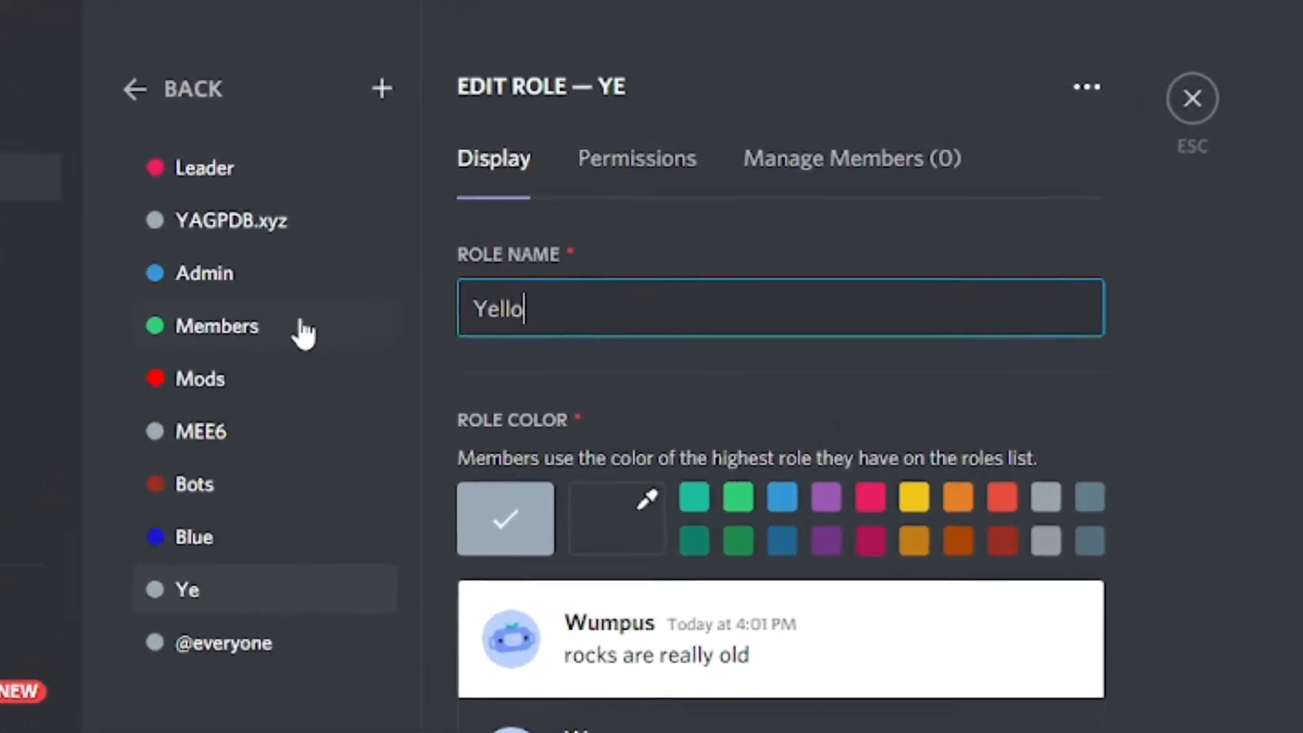
type("w")
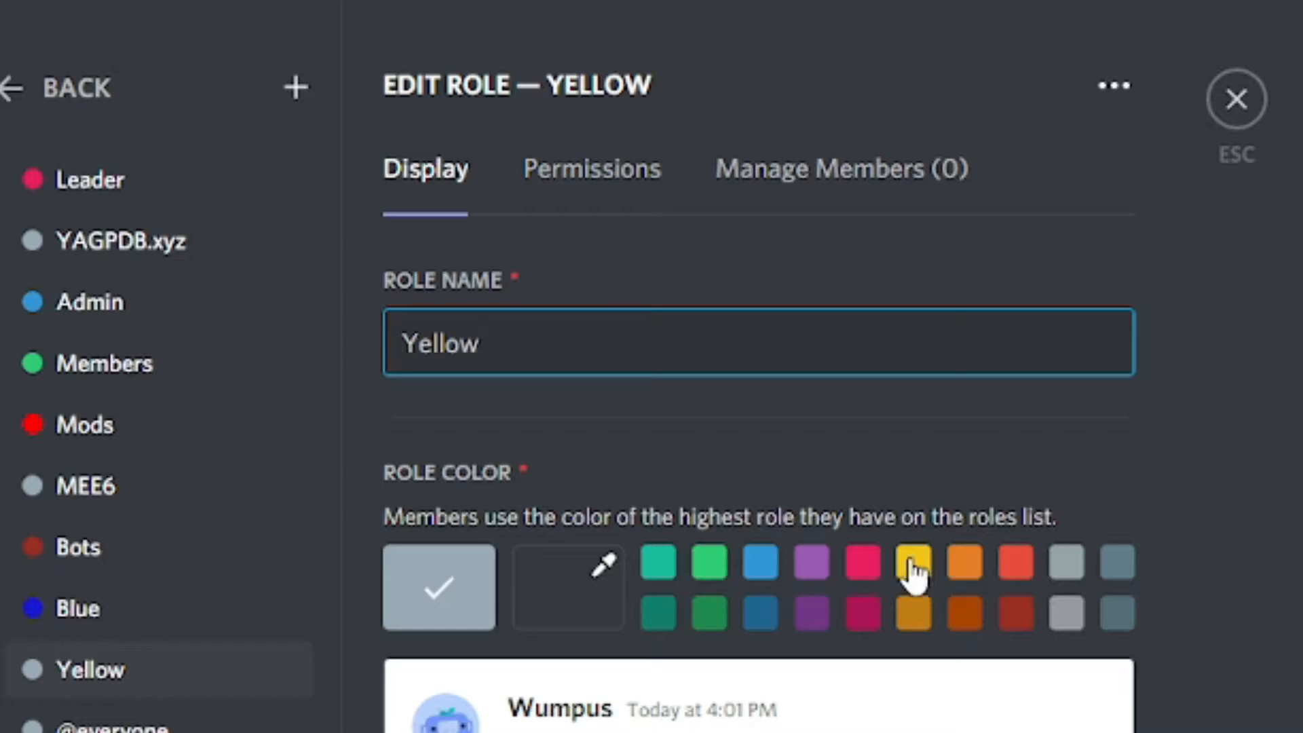
left_click(916, 576)
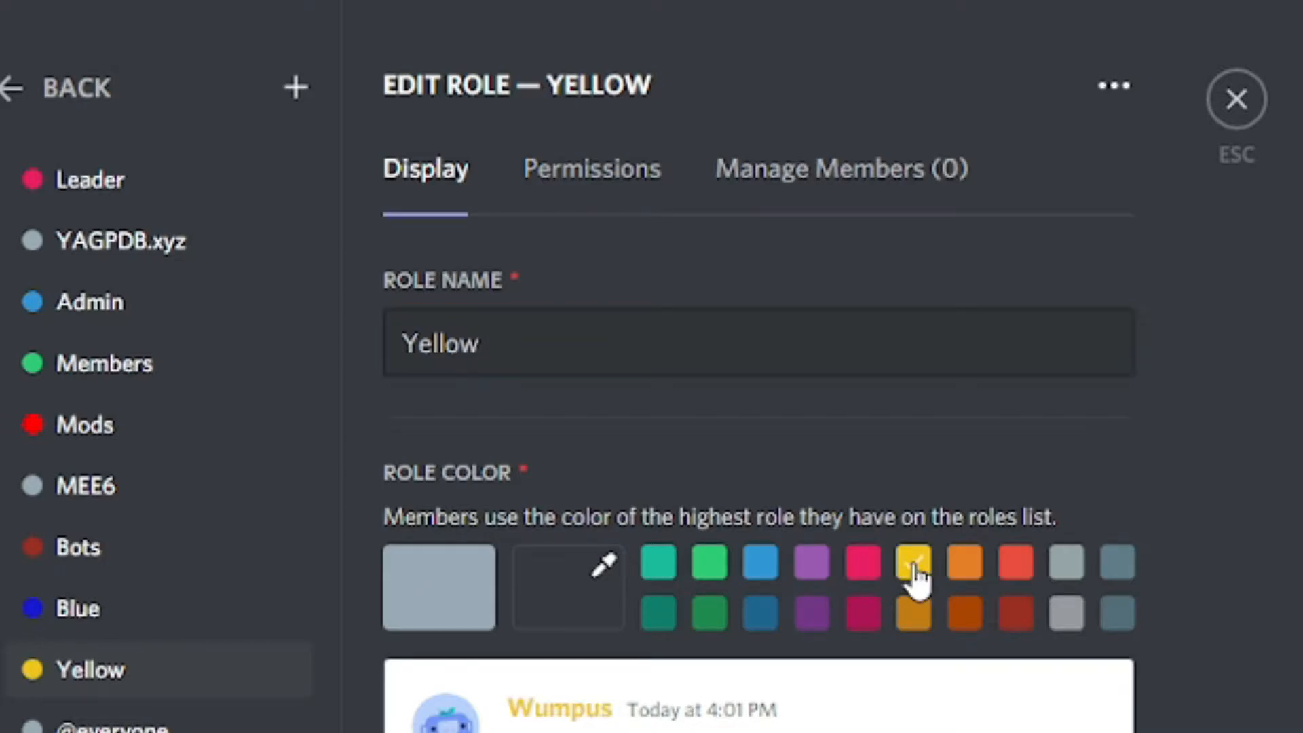
left_click(1020, 690)
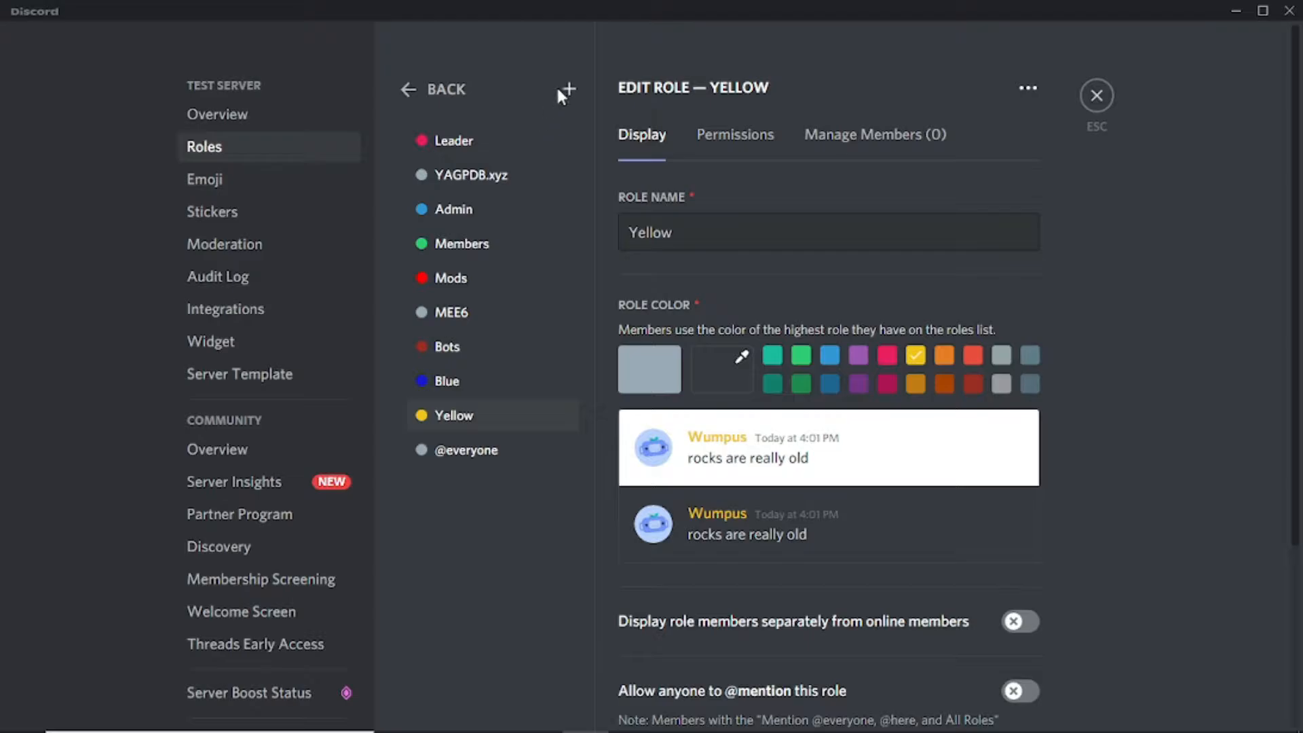
Step: Add an Orange role with the dark orange preset colour and save it
left_click(569, 90)
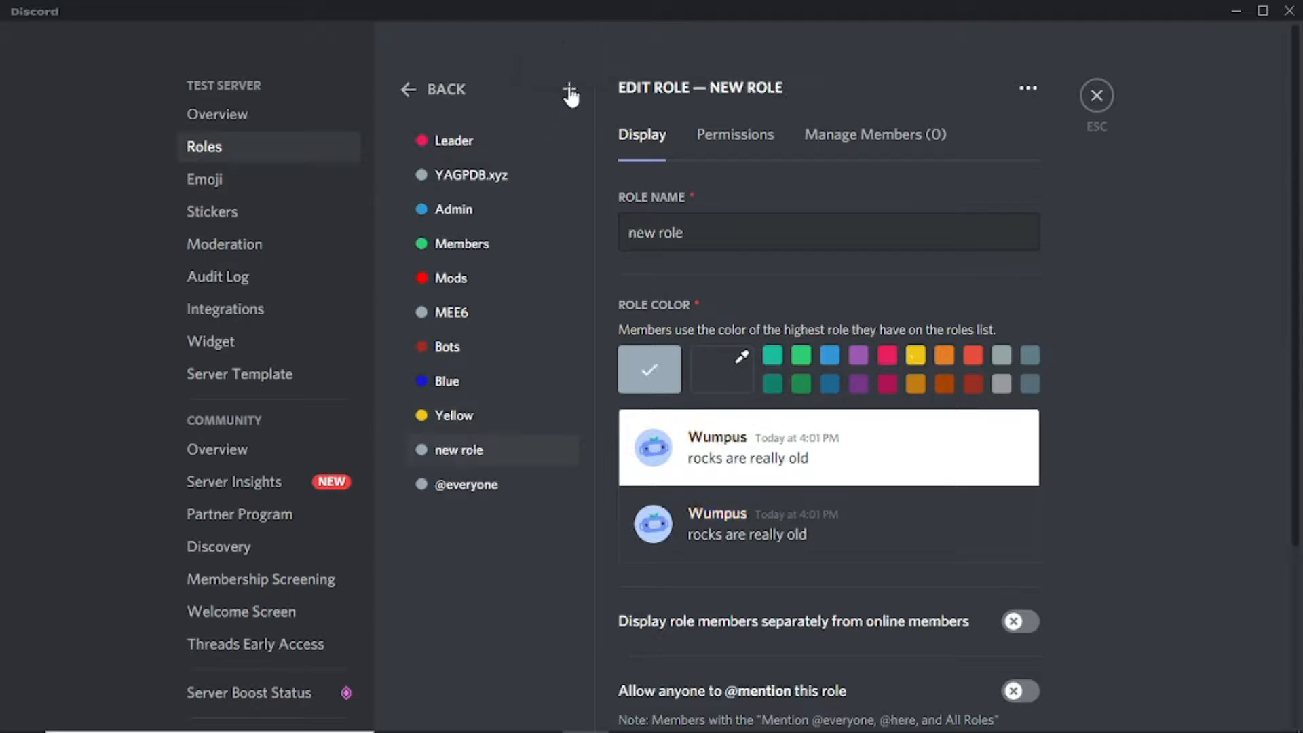
triple_click(719, 231)
key("BackSpace")
type("Oran")
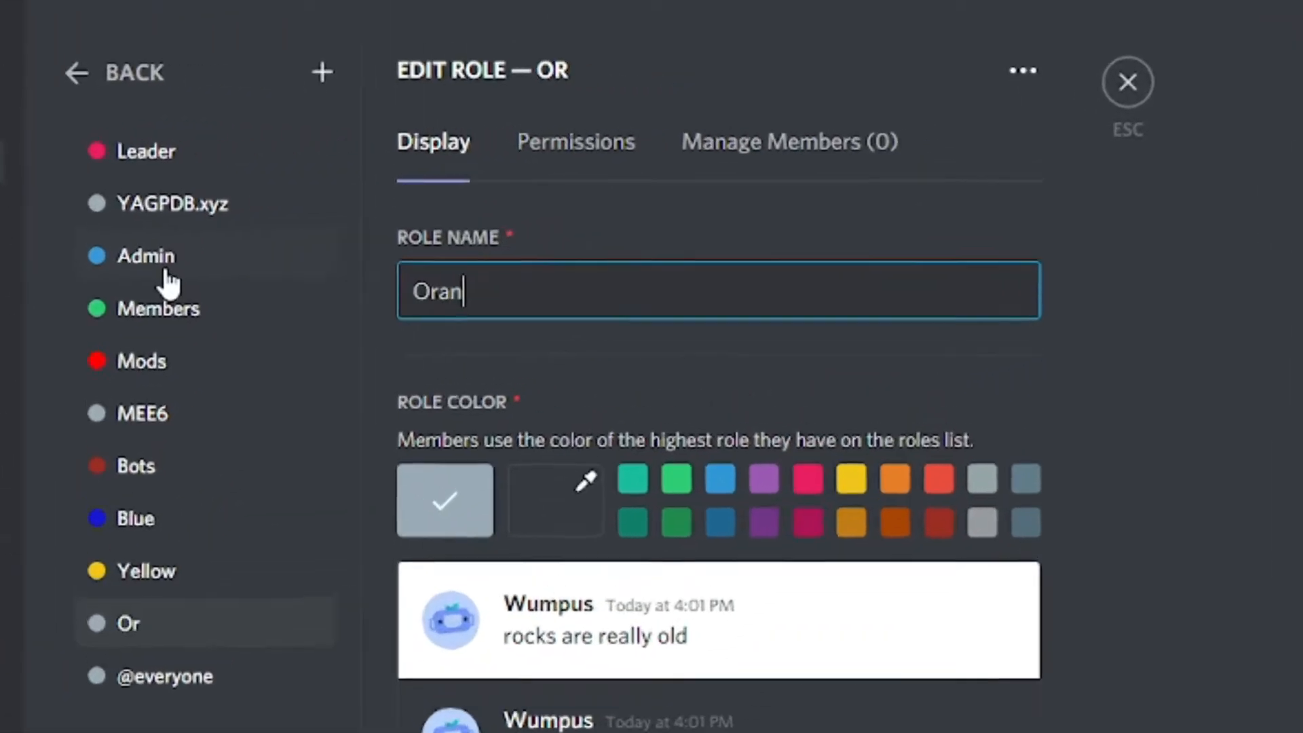
type("ge")
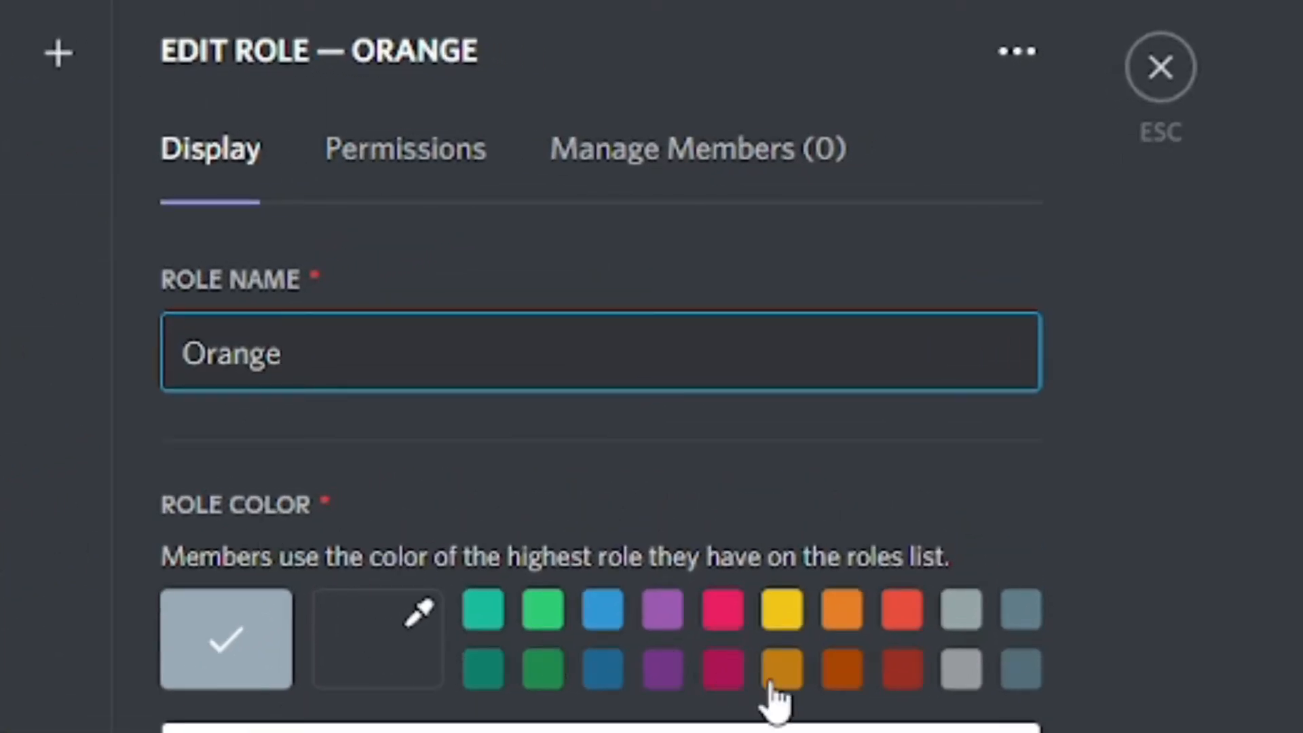
left_click(779, 672)
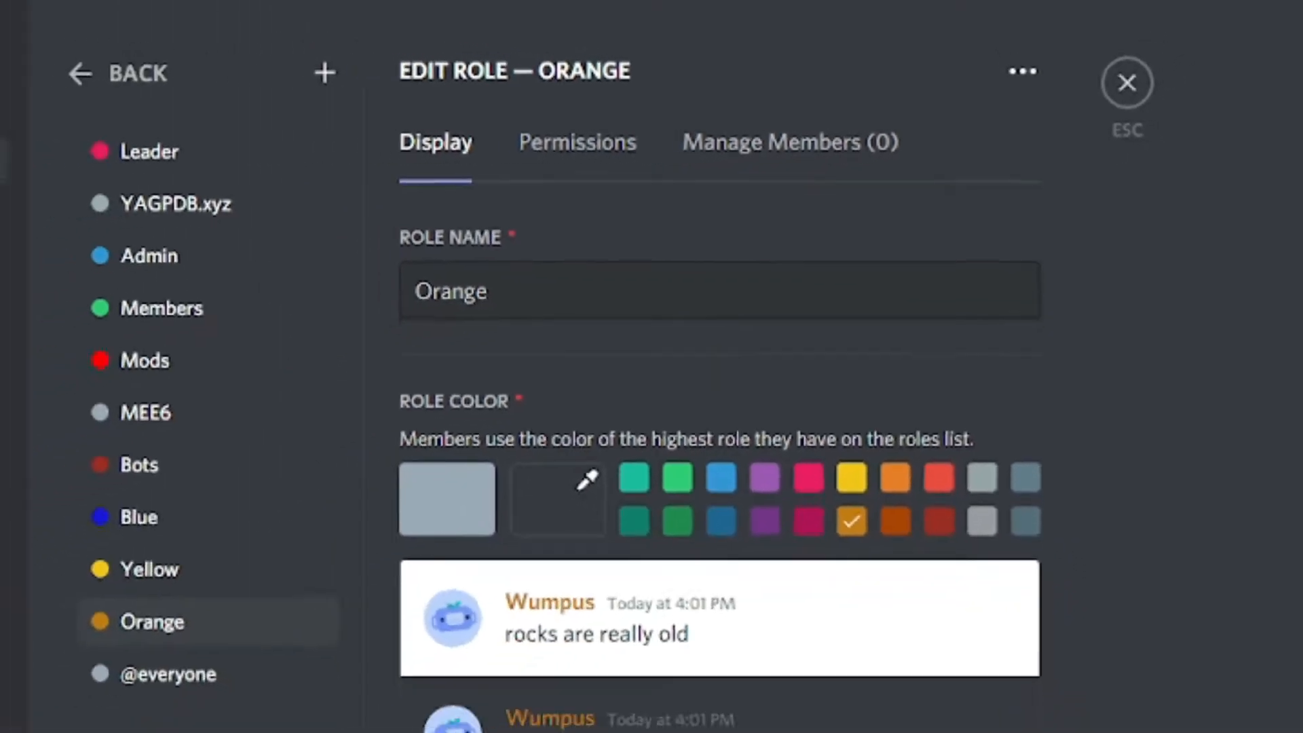
left_click(1037, 688)
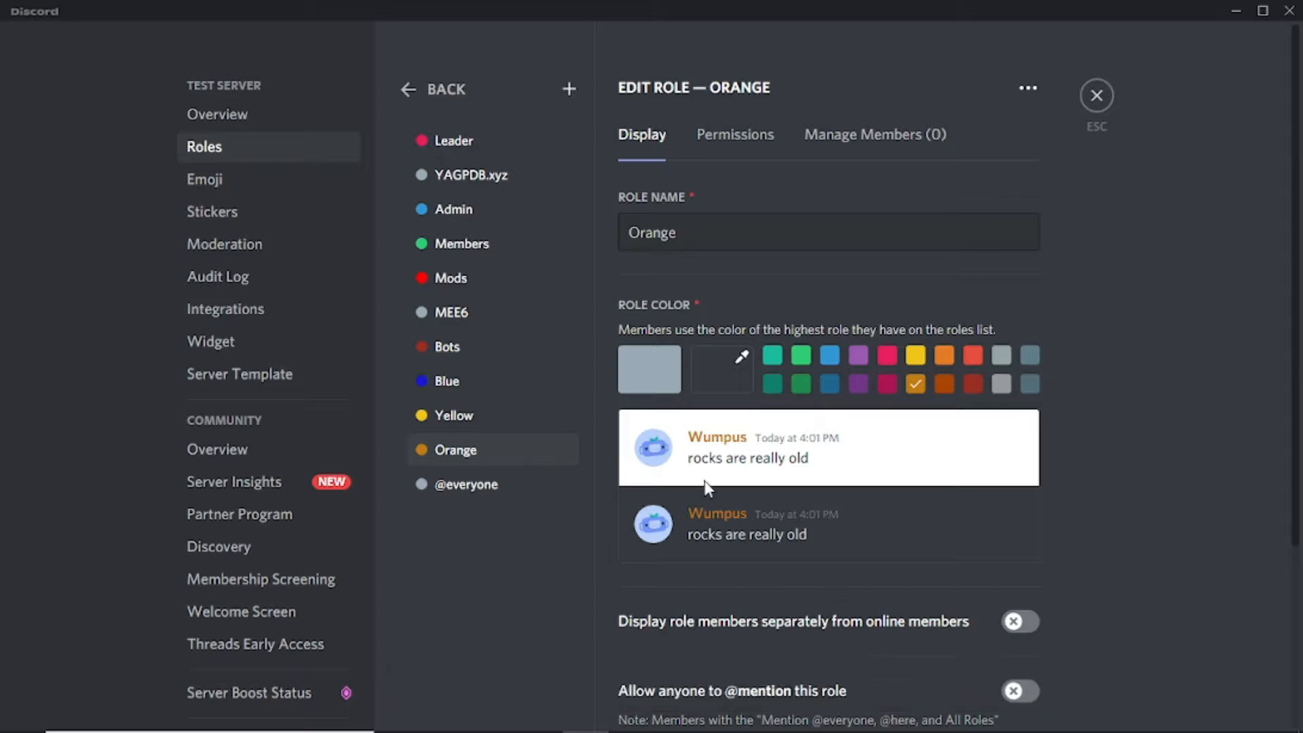
Step: Add a role named Dark Green with custom colour #1e6809 and save it
left_click(568, 92)
left_click(665, 195)
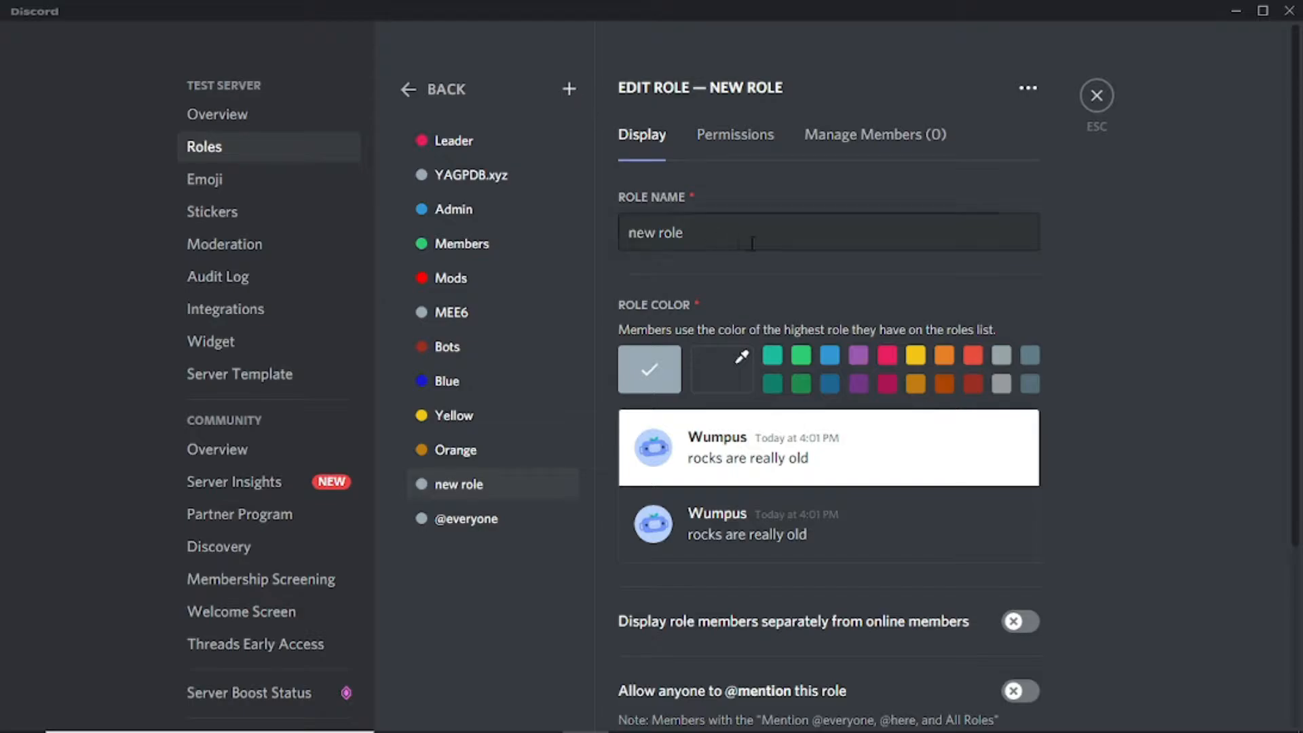
key("ctrl+a")
key("BackSpace")
type("Da")
type("rk Green")
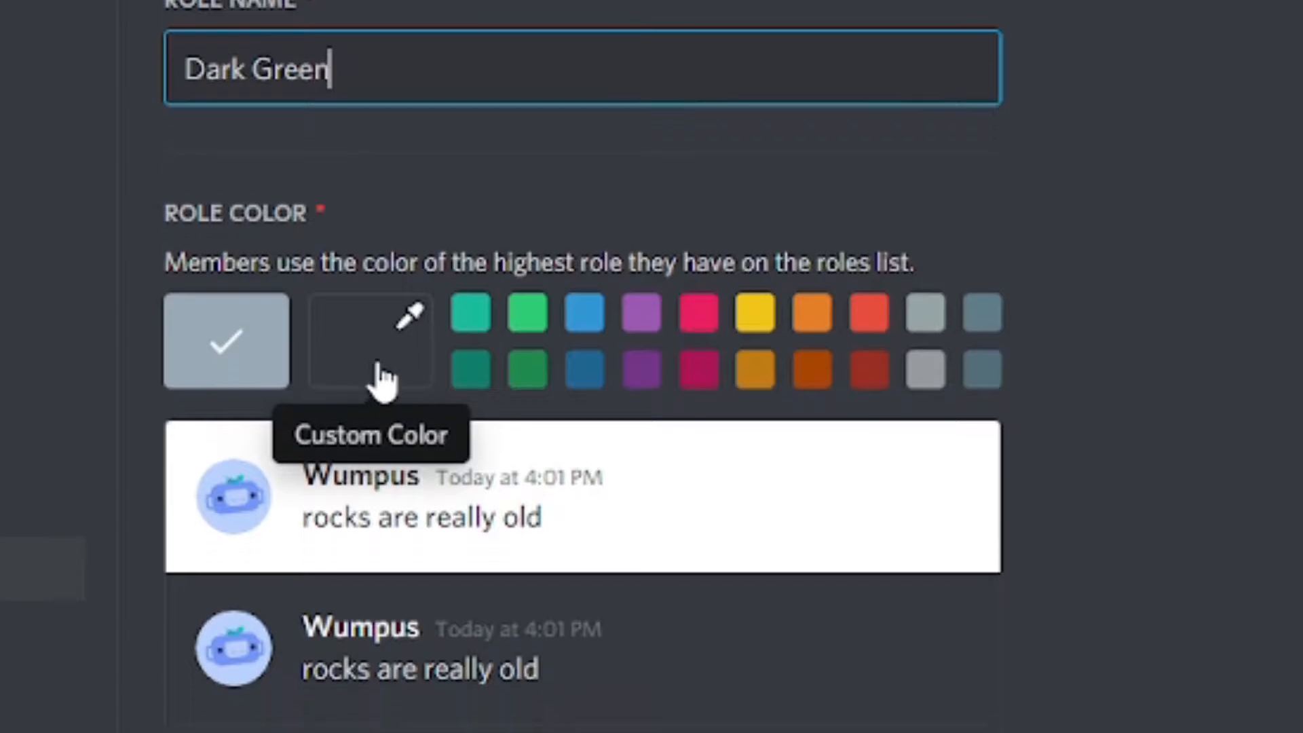
left_click(379, 646)
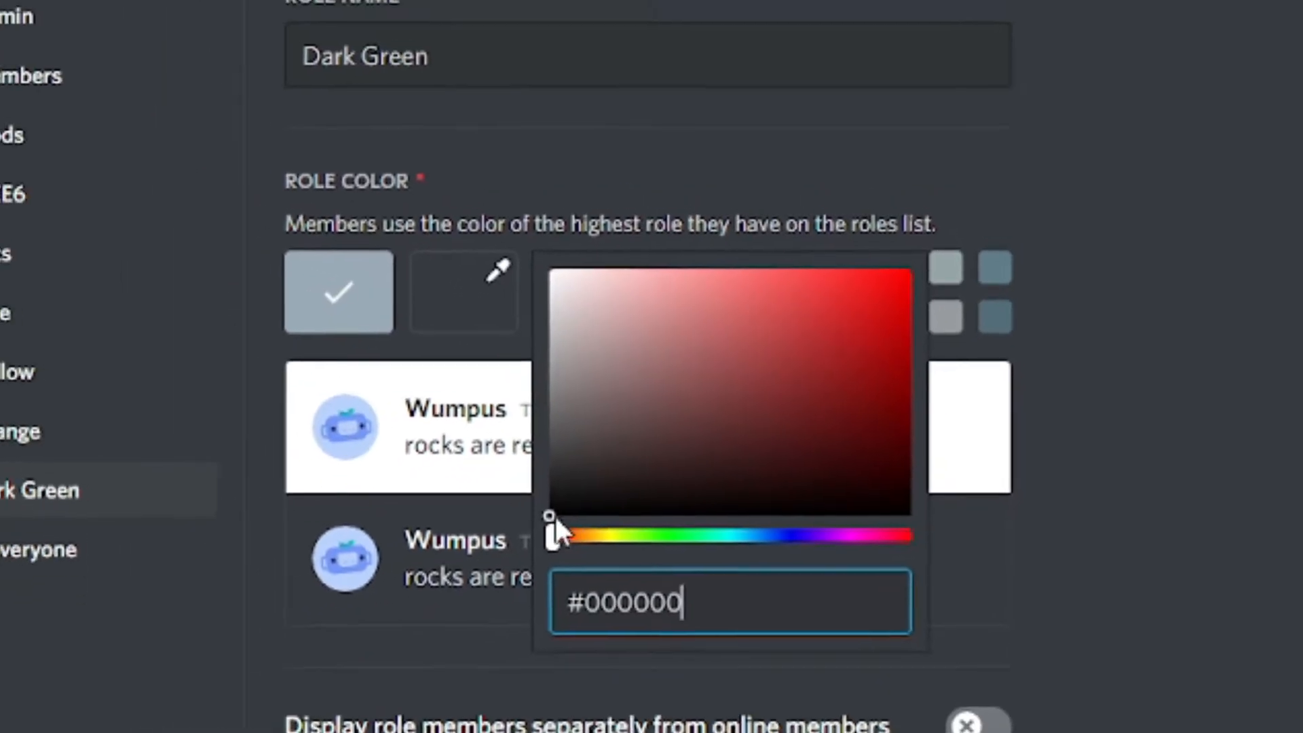
left_click_drag(500, 541, 625, 544)
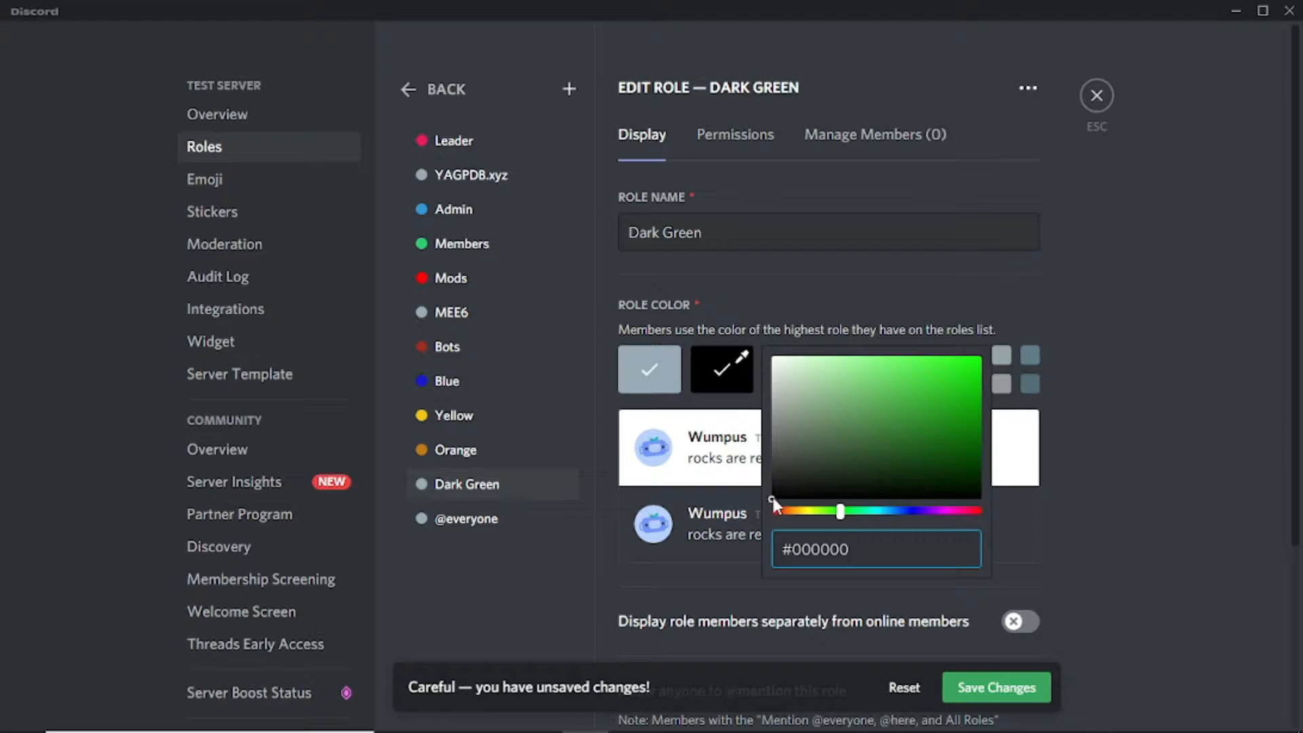
left_click_drag(772, 500, 963, 441)
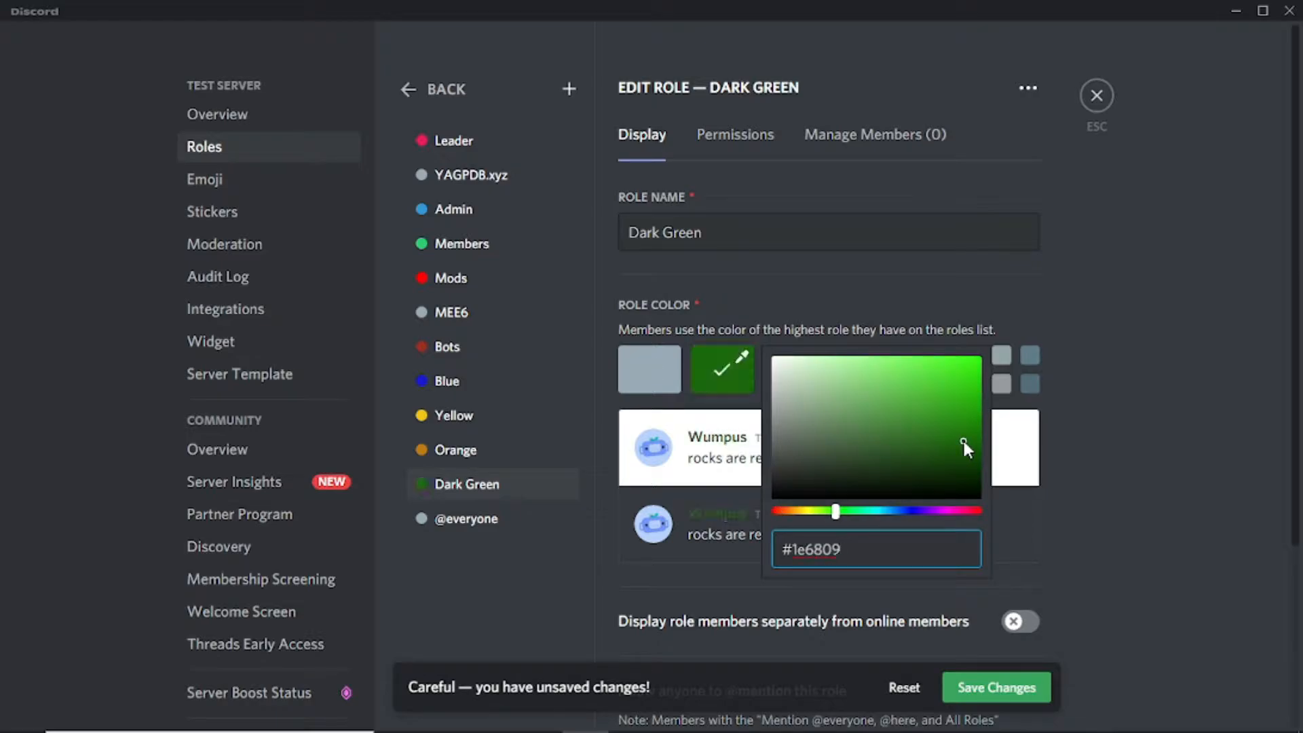
left_click(1039, 688)
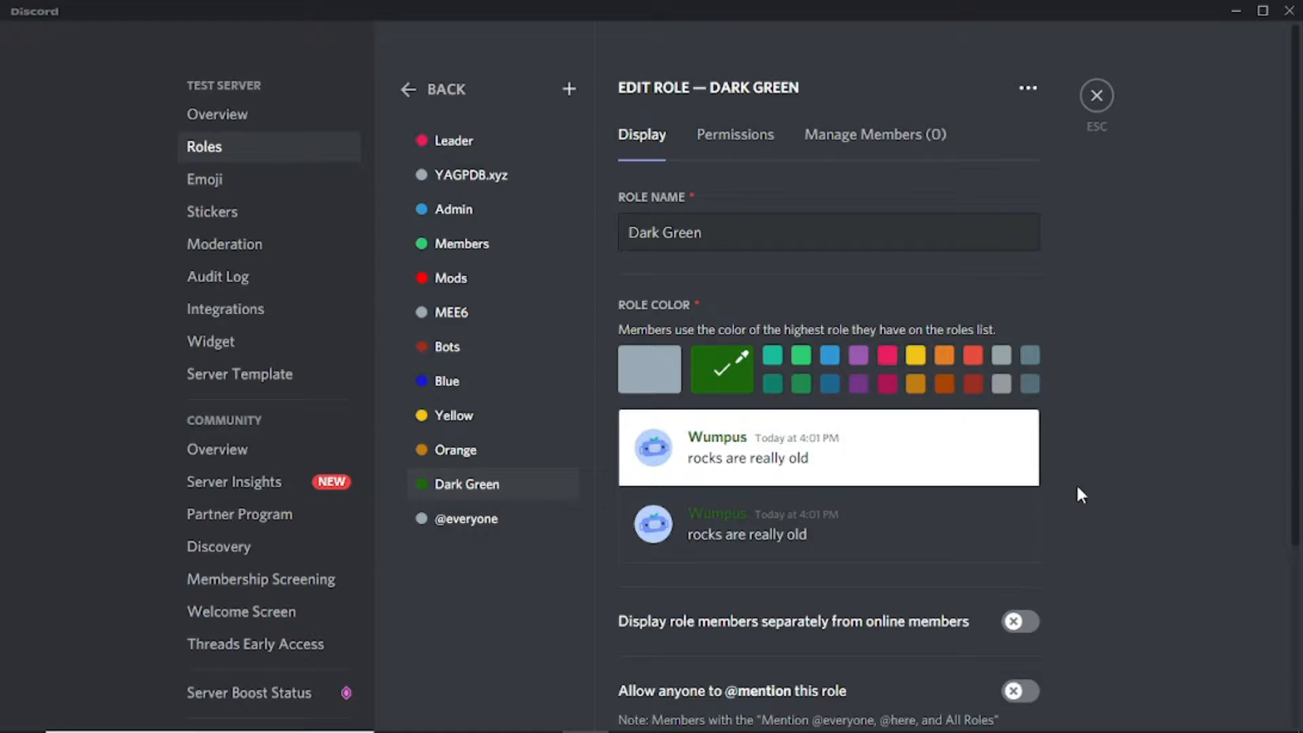
Step: Place the Blue role directly below Admin in the role list
left_click(479, 386)
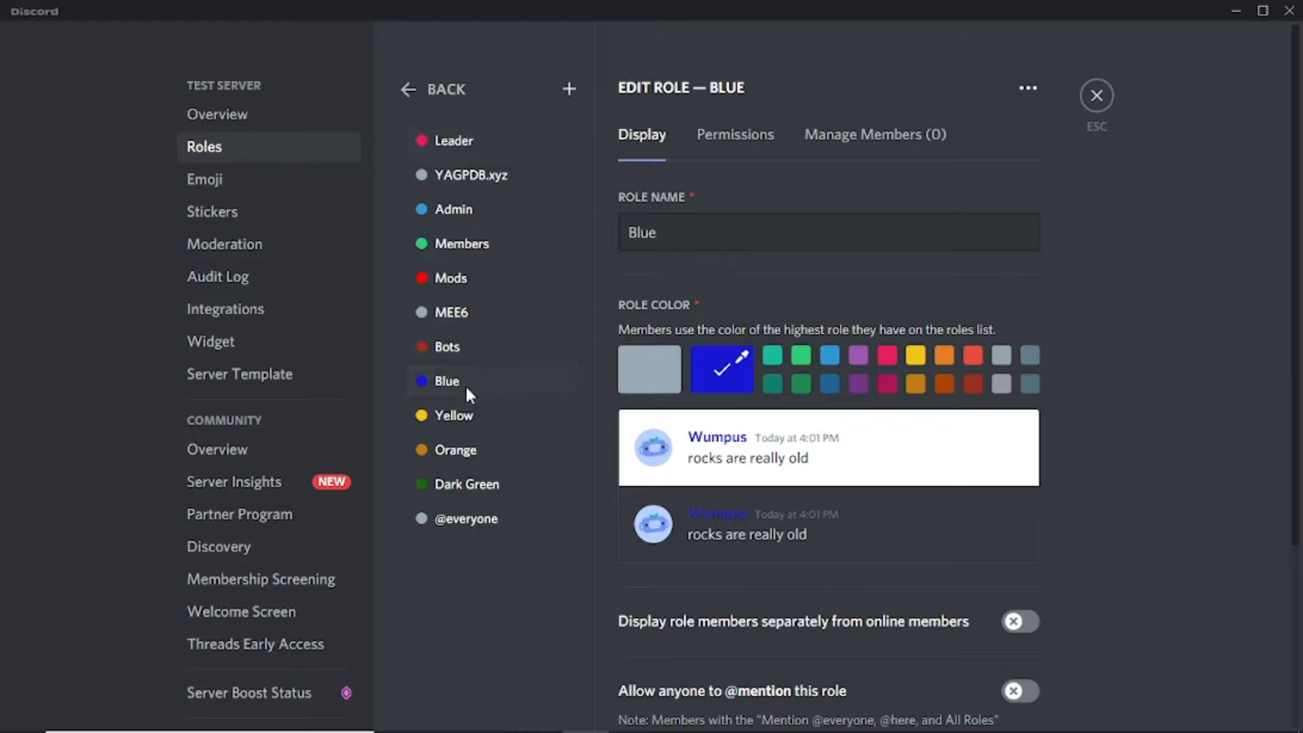
left_click_drag(452, 382, 474, 133)
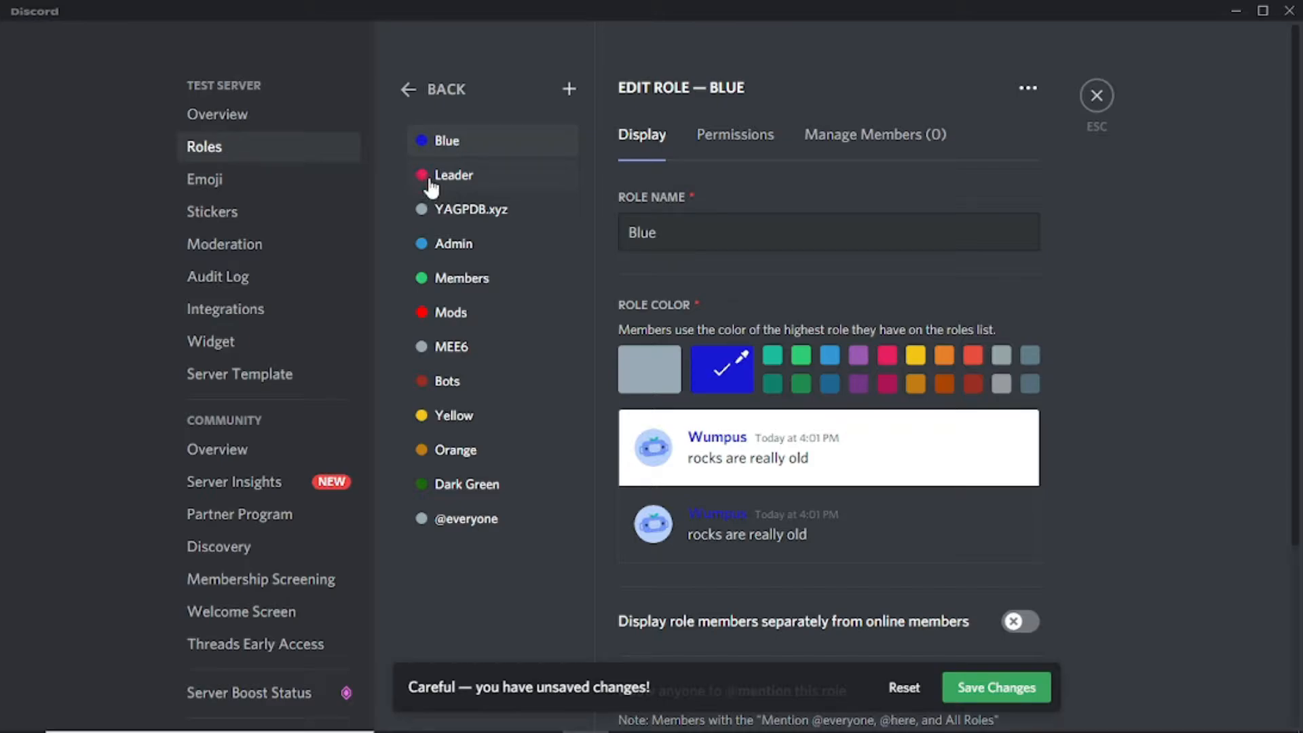
left_click_drag(462, 141, 451, 221)
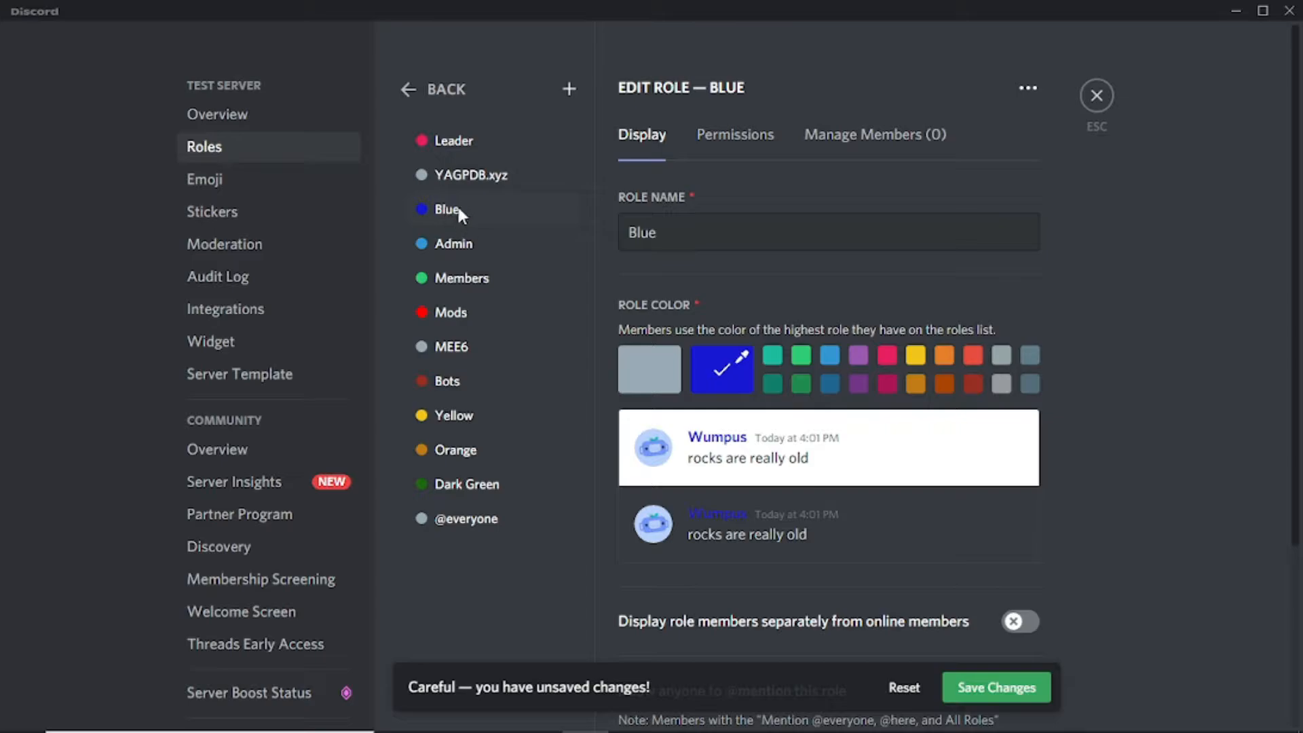
left_click_drag(459, 214, 465, 275)
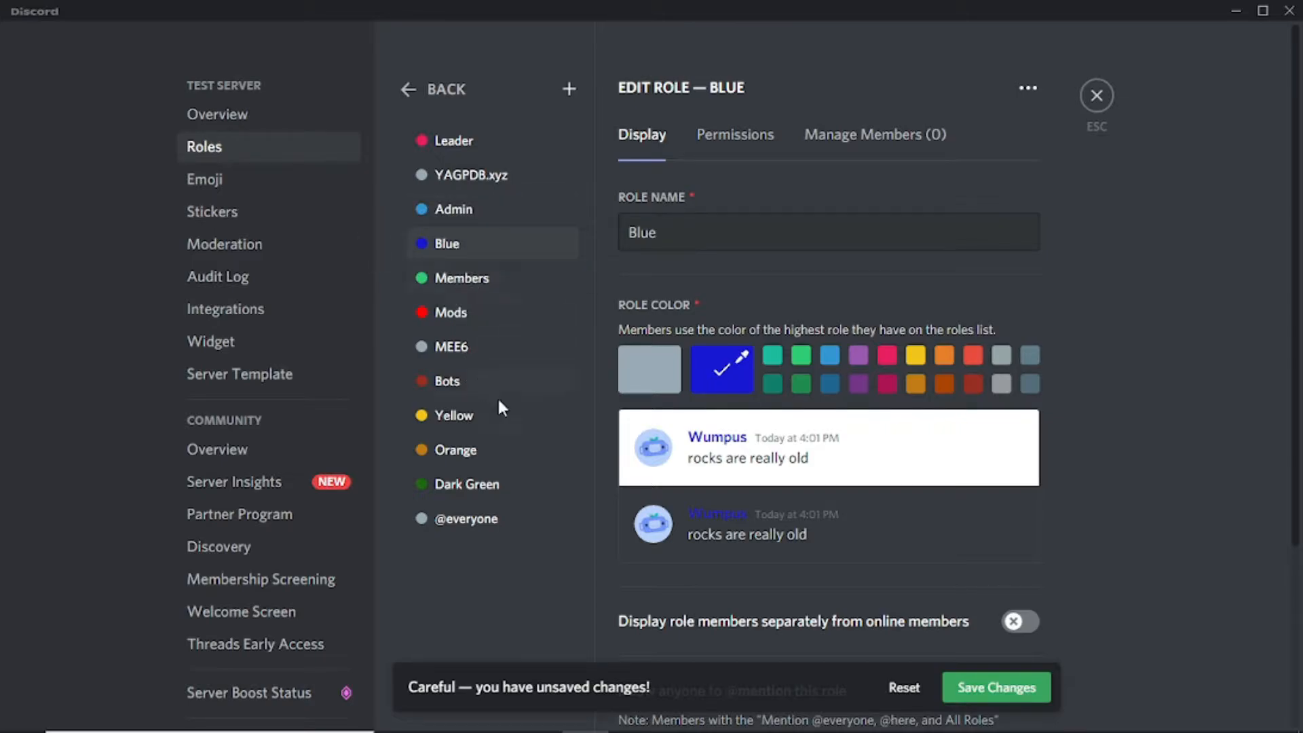
Step: Move Yellow and Orange under Blue and Dark Green under Members, save, and close settings
left_click_drag(475, 426, 478, 283)
left_click_drag(479, 450, 467, 319)
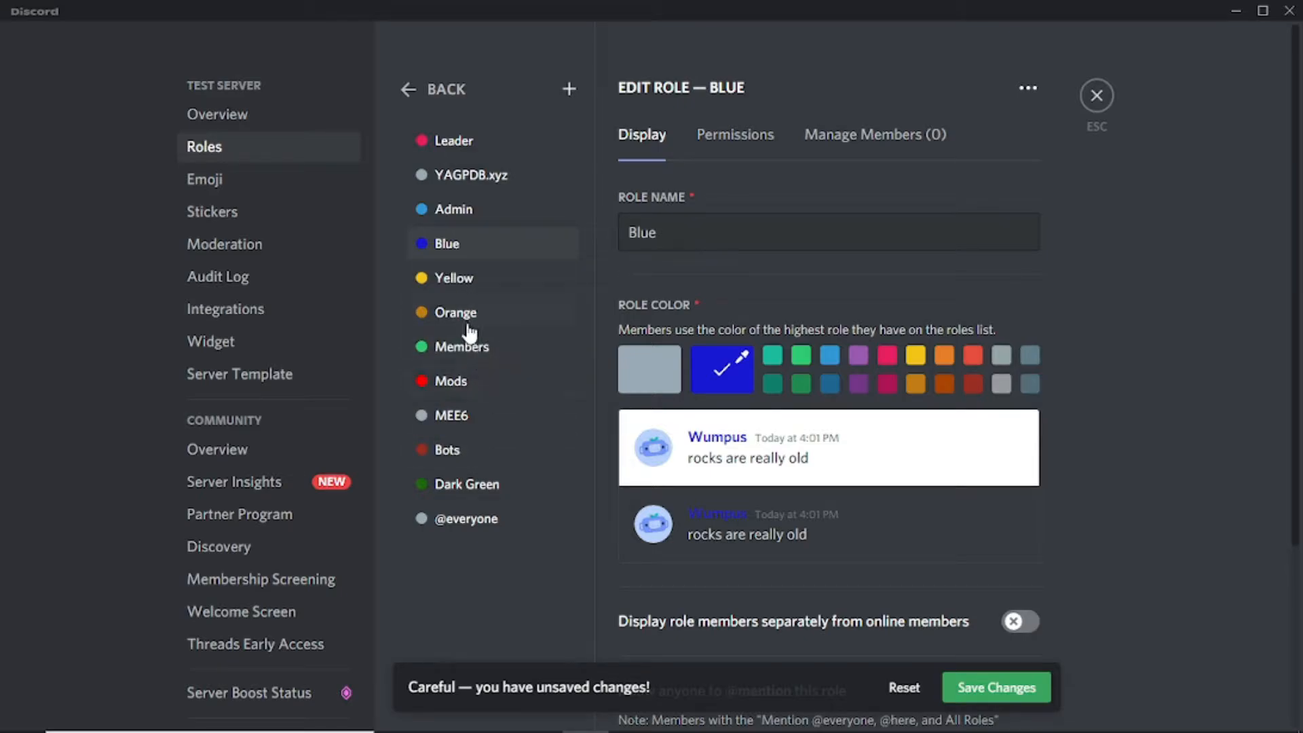
left_click_drag(479, 484, 466, 343)
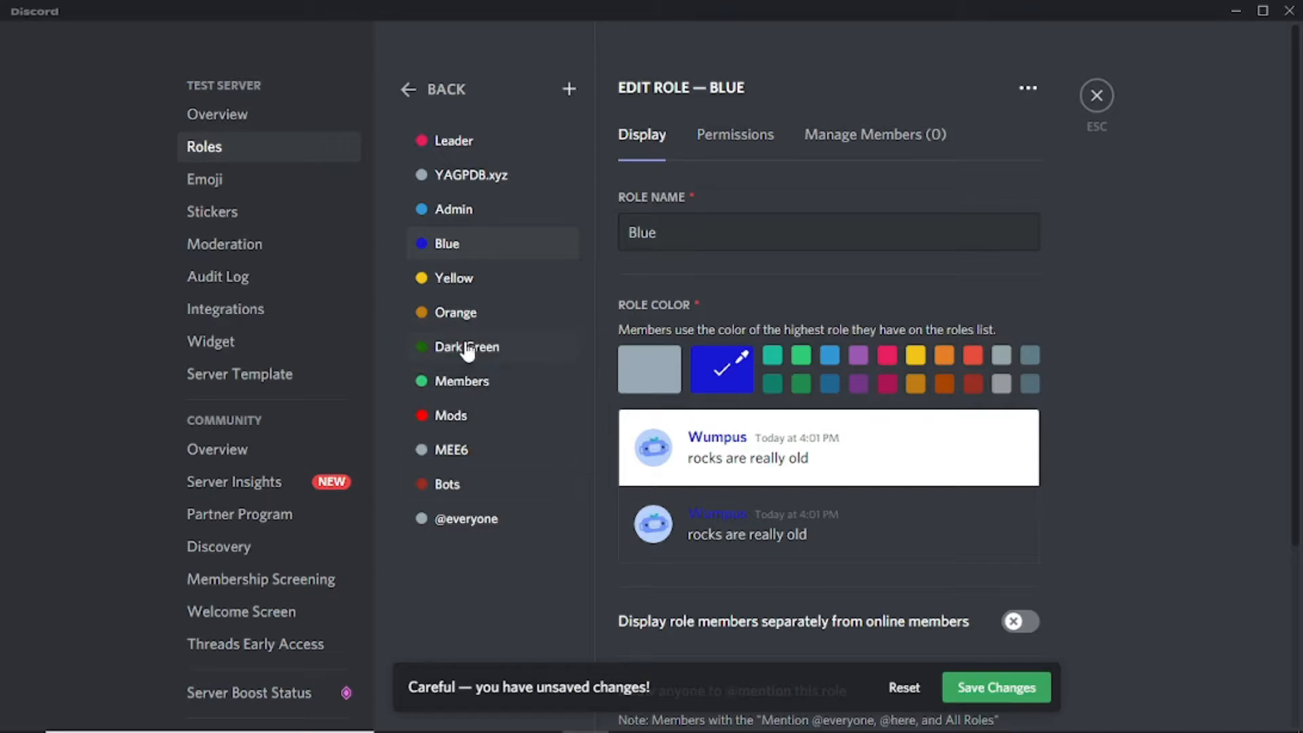
left_click(992, 687)
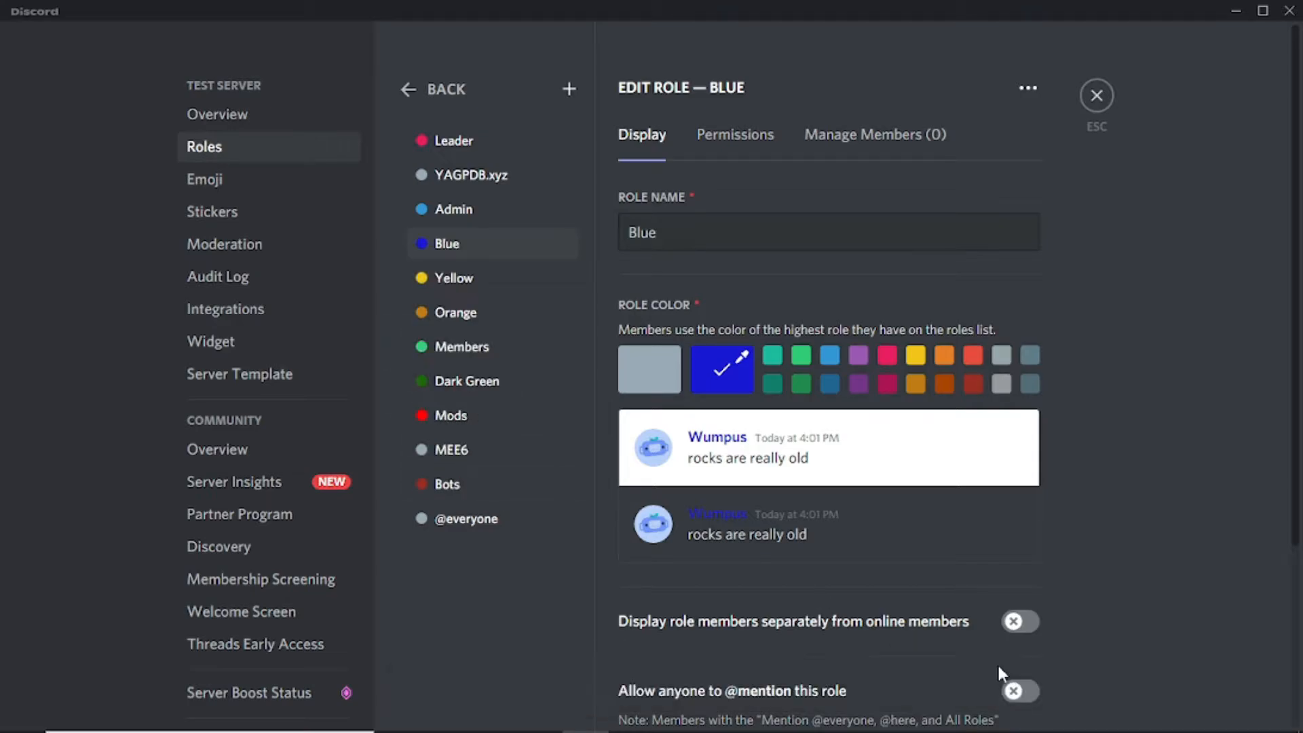
left_click(1102, 103)
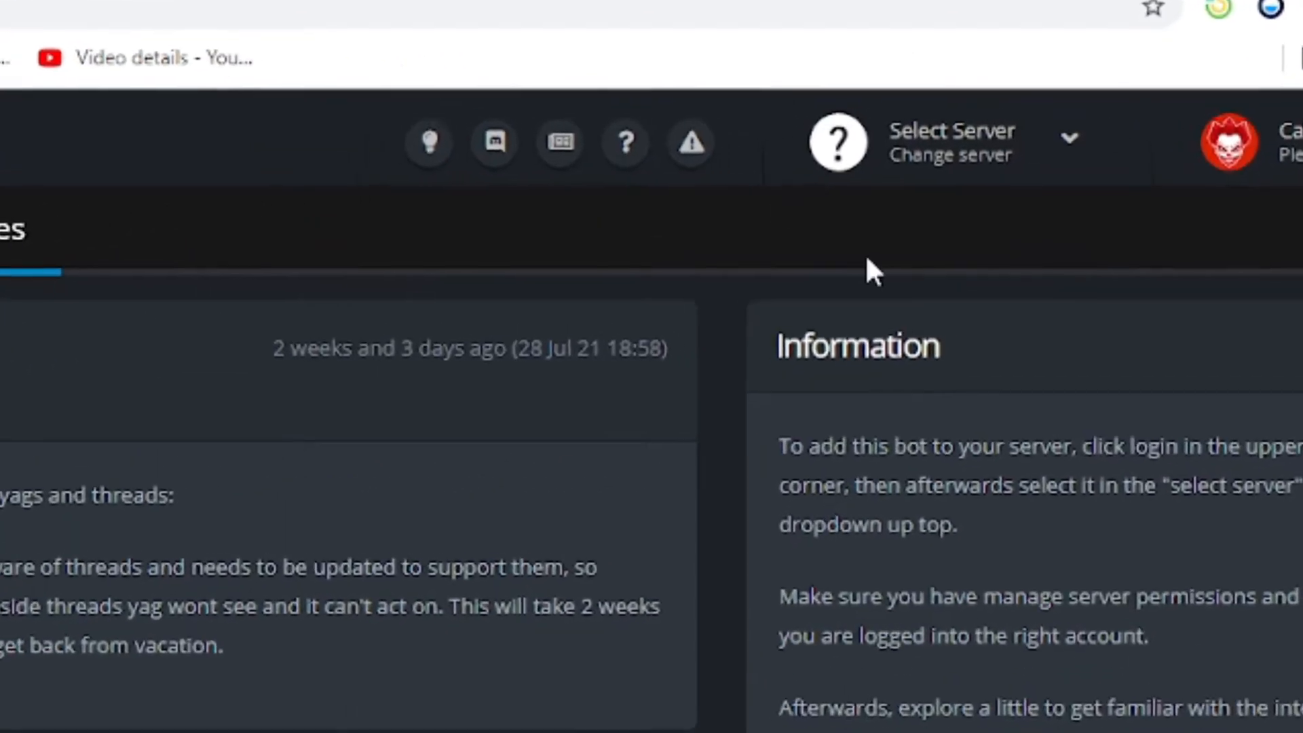
Step: Switch YAGPDB to Test server and open Role Commands under Tools & Utilities
left_click(1066, 155)
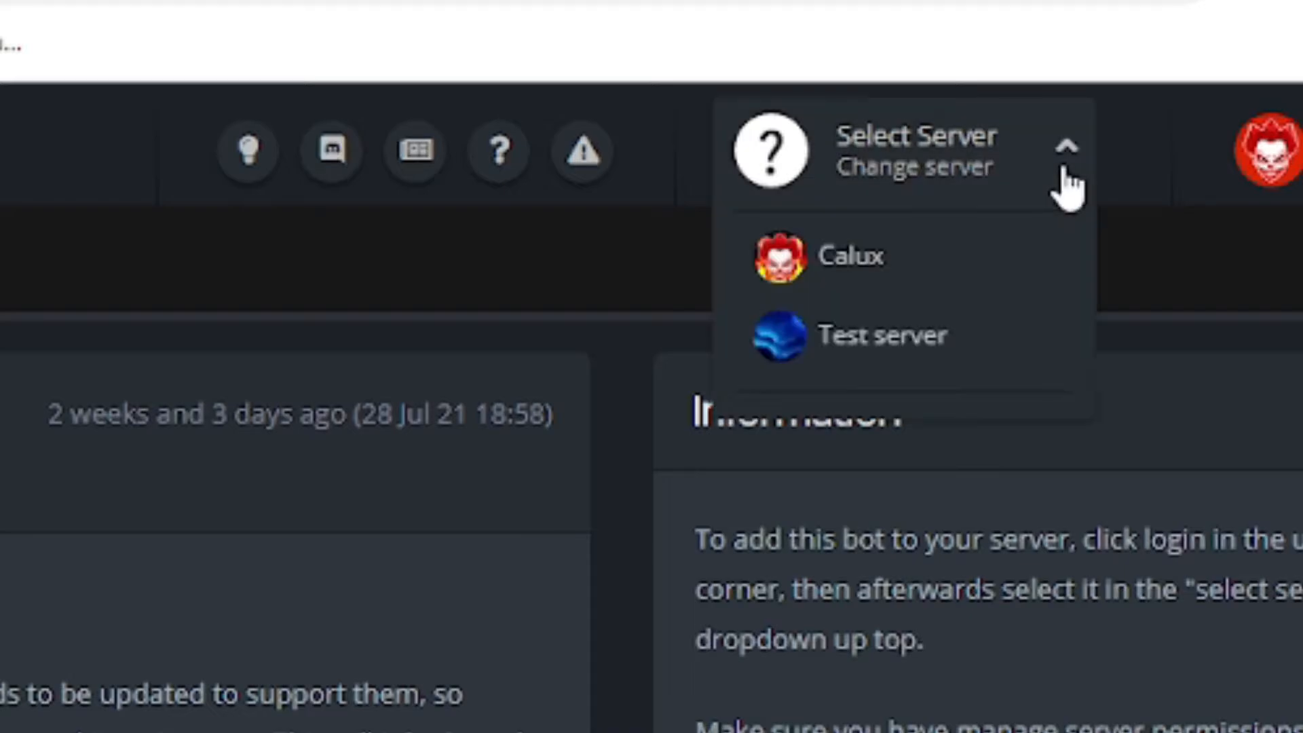
left_click(903, 360)
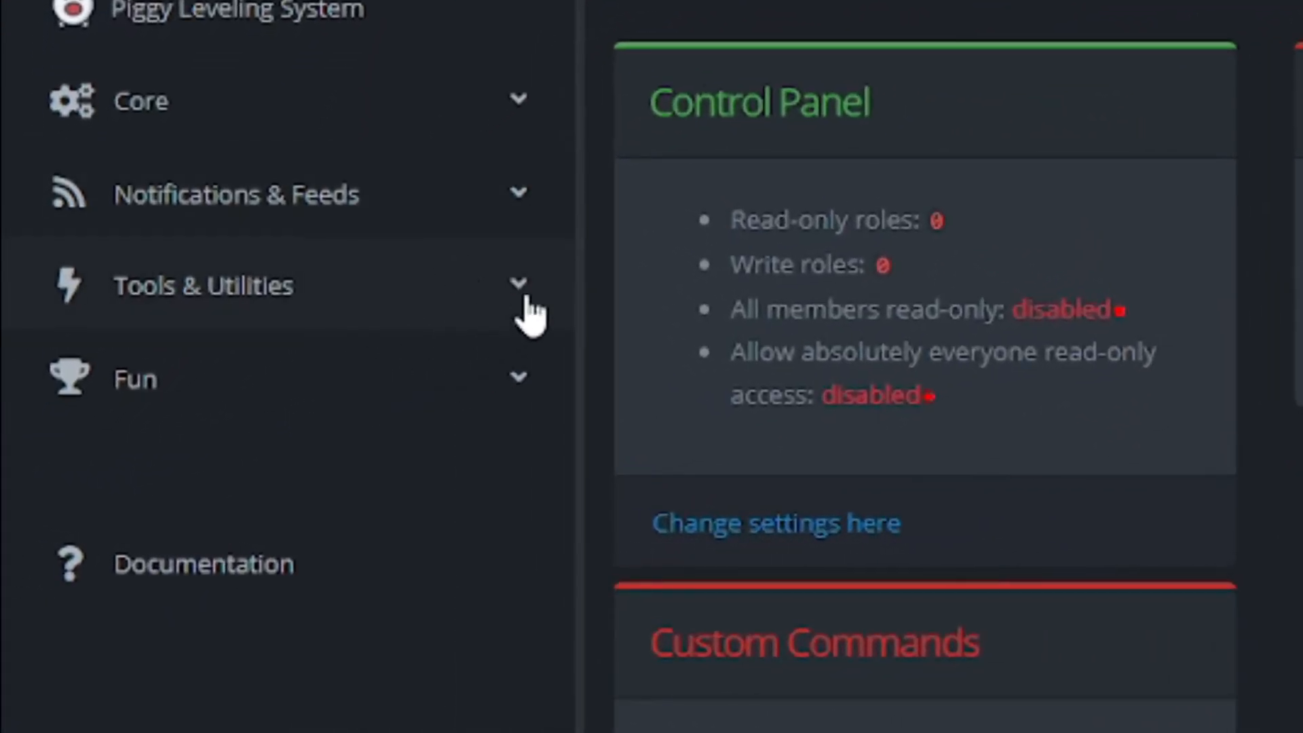
left_click(519, 299)
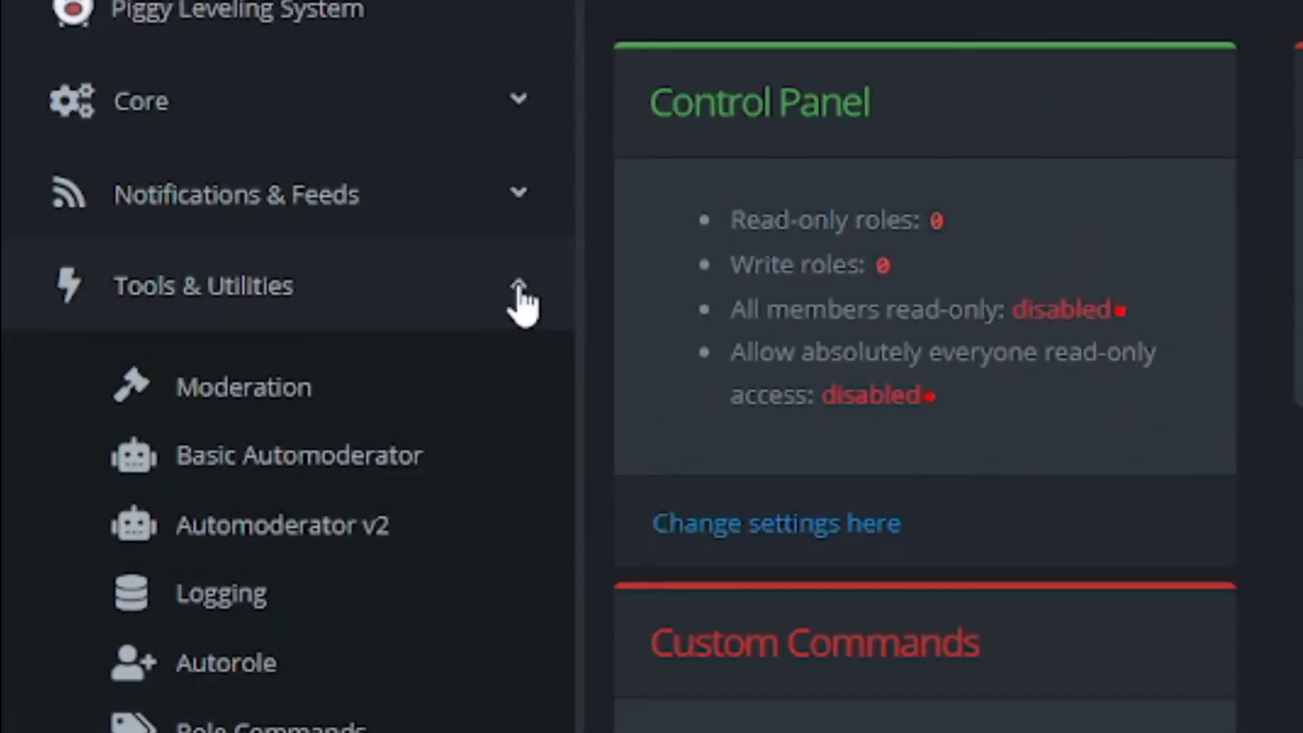
scroll(448, 414, "down", 5)
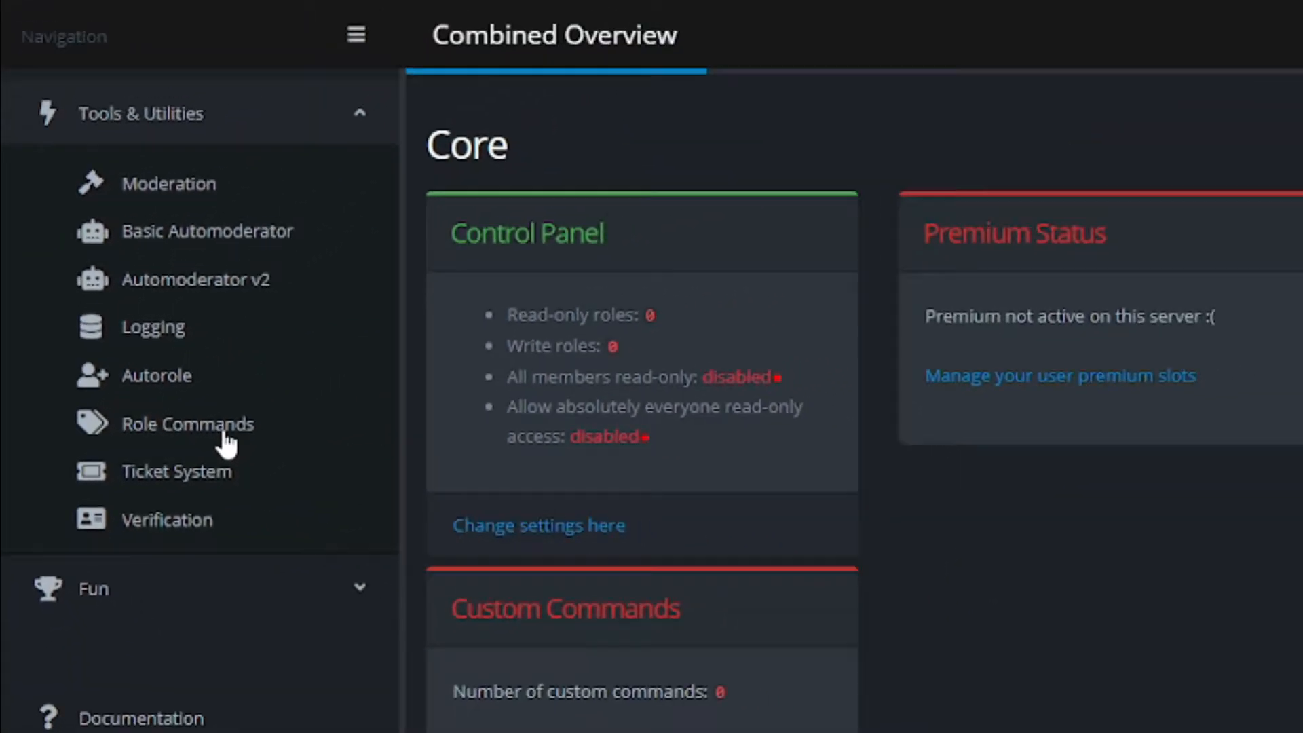
left_click(225, 431)
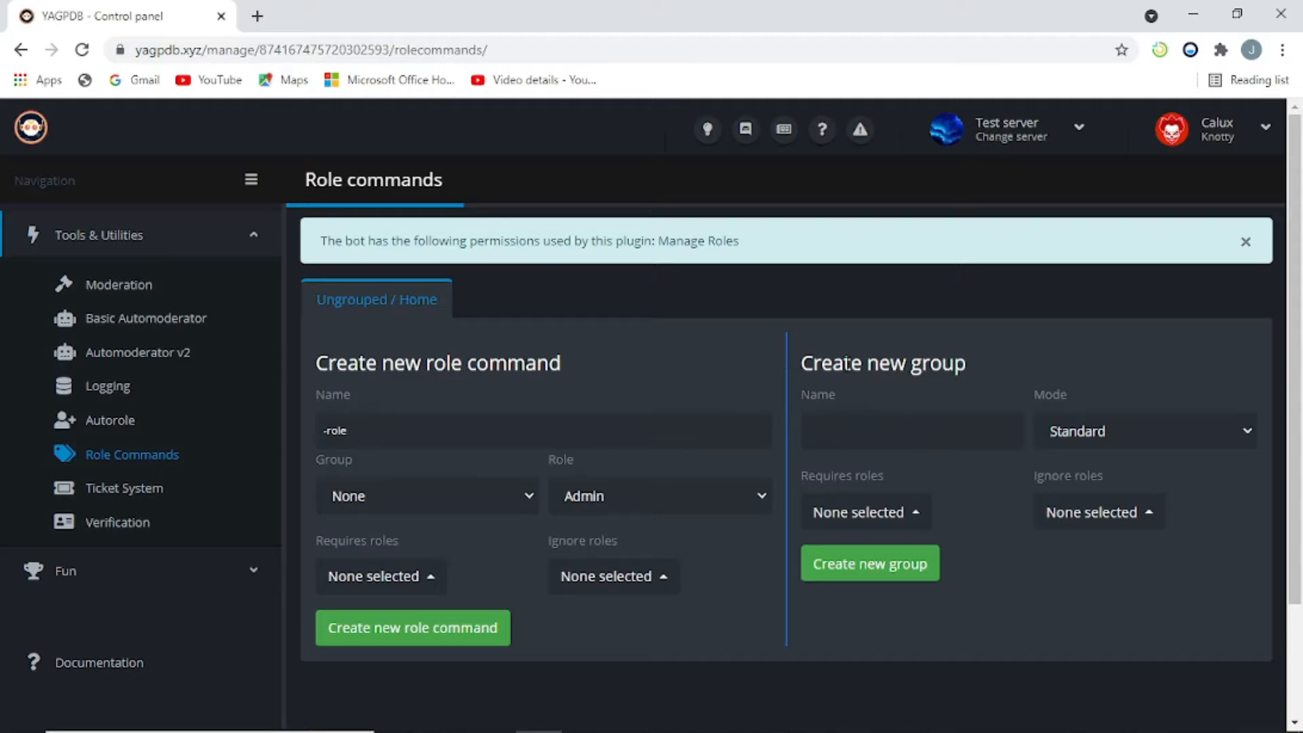
Step: Name a new group 'Color roles', set its mode to Single, and require one role
left_click(890, 434)
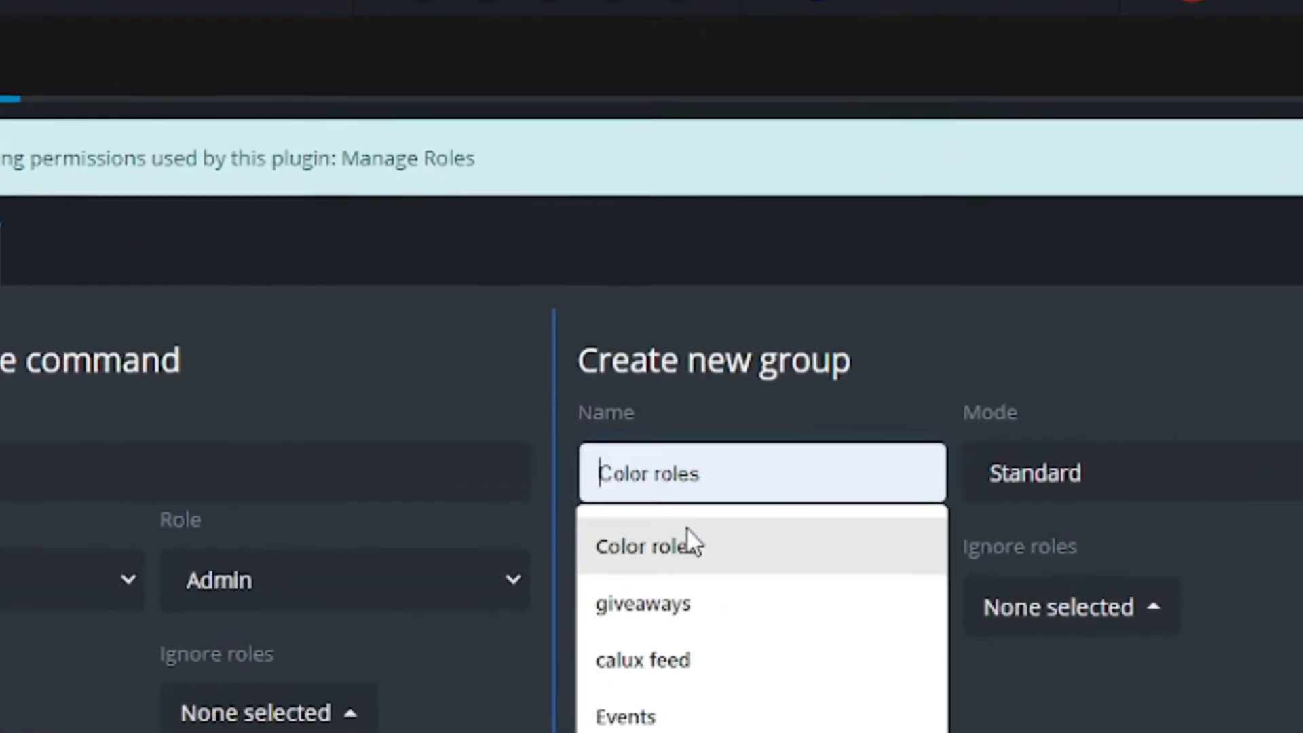
left_click(643, 572)
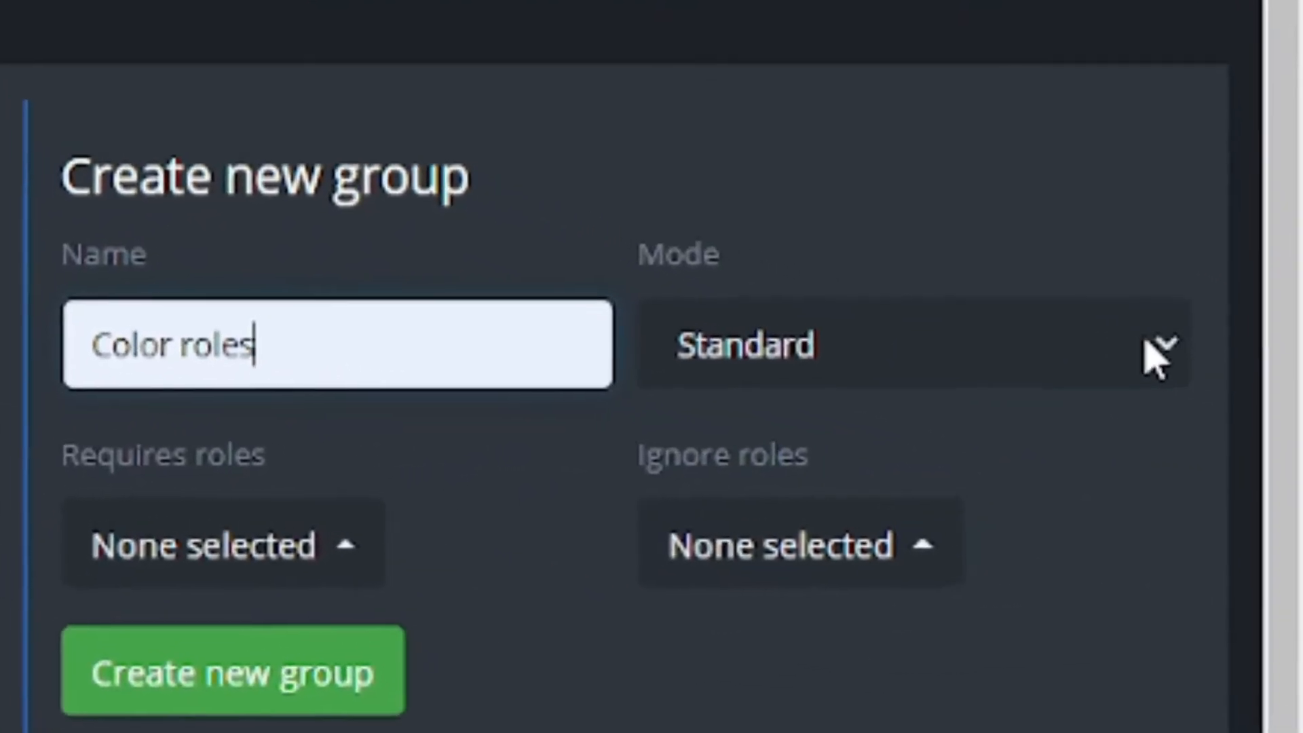
left_click(1248, 430)
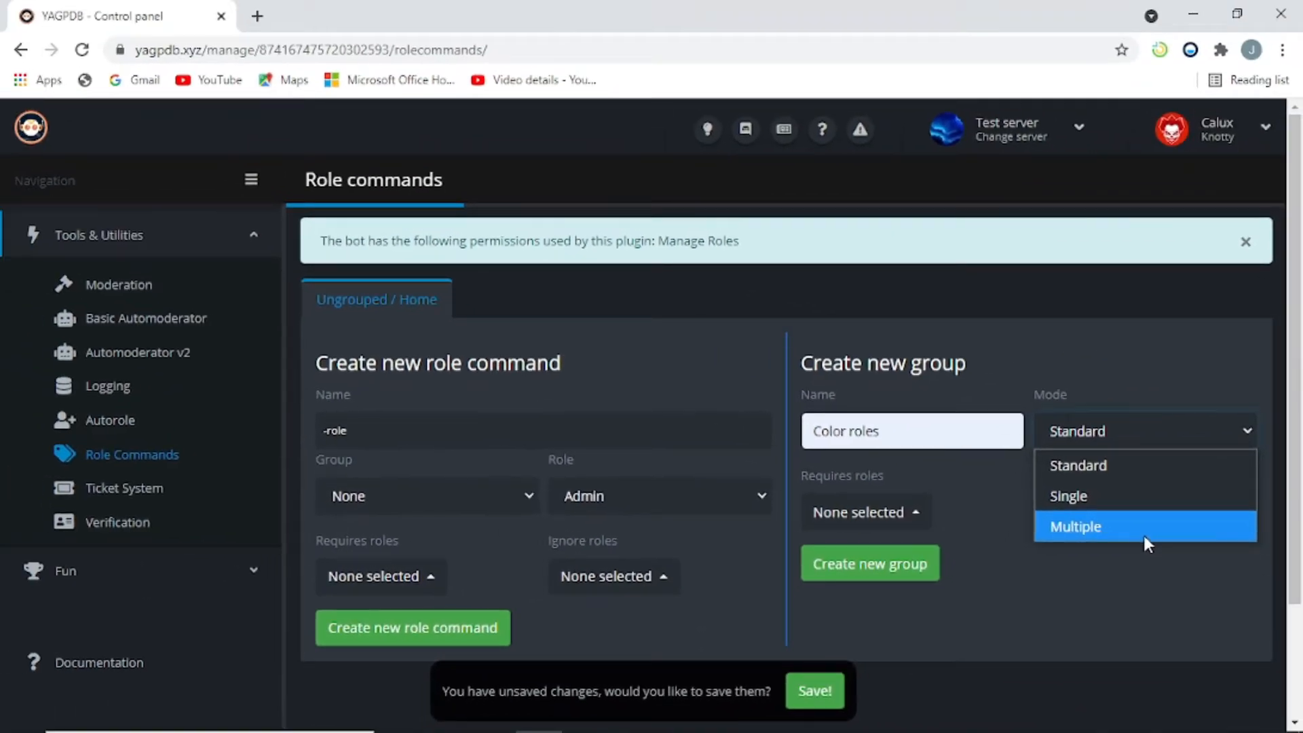
left_click(1099, 500)
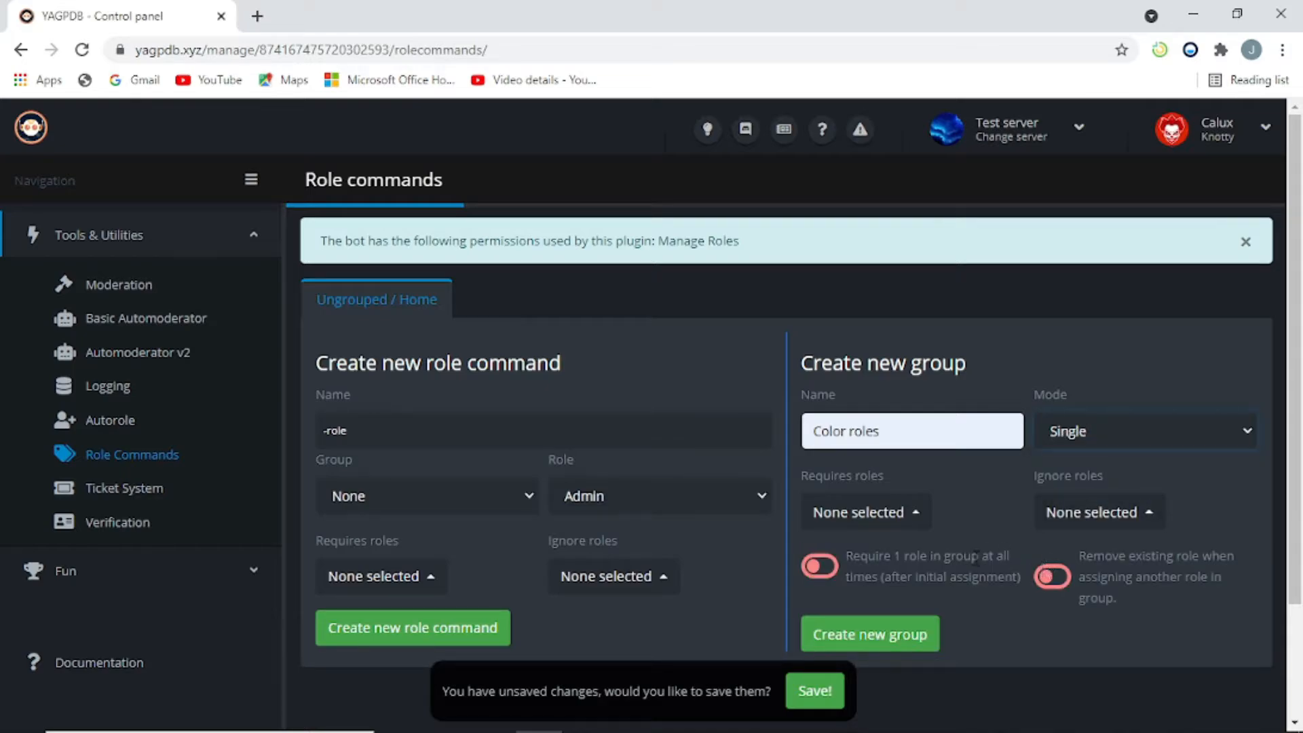
scroll(950, 536, "down", 2)
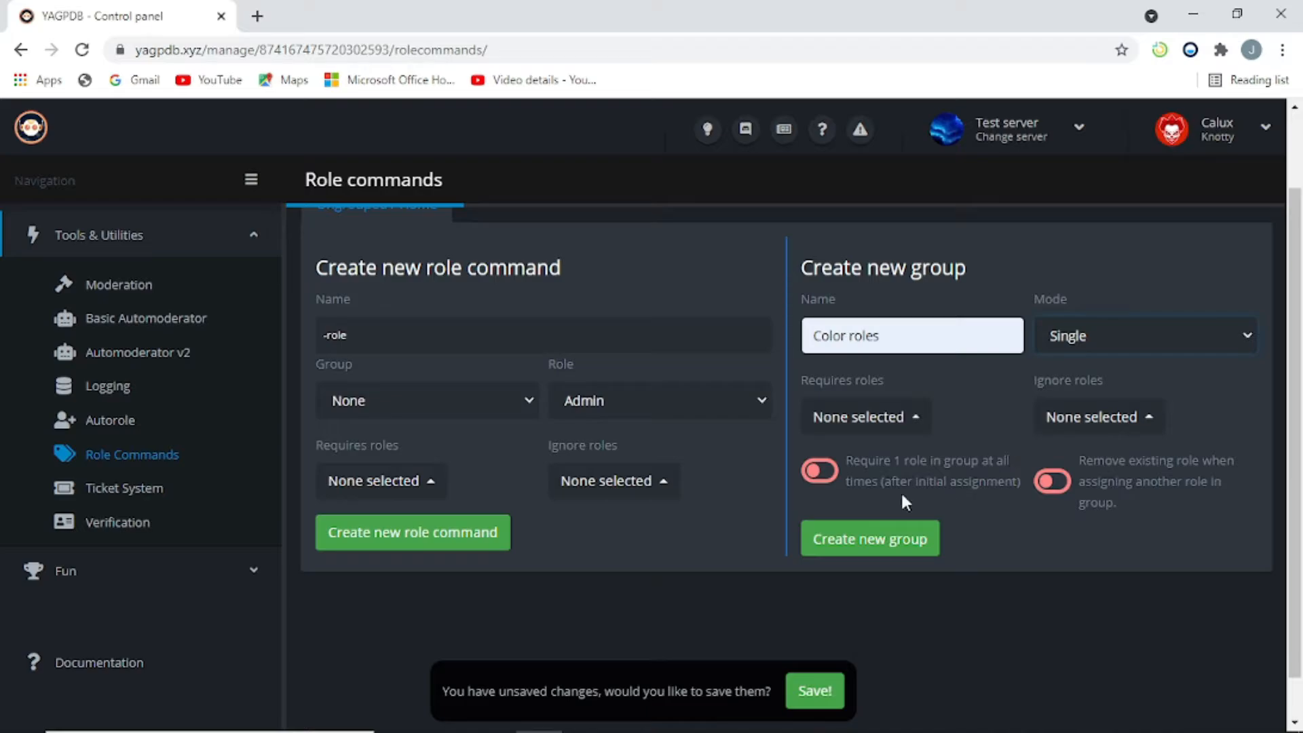
left_click(822, 472)
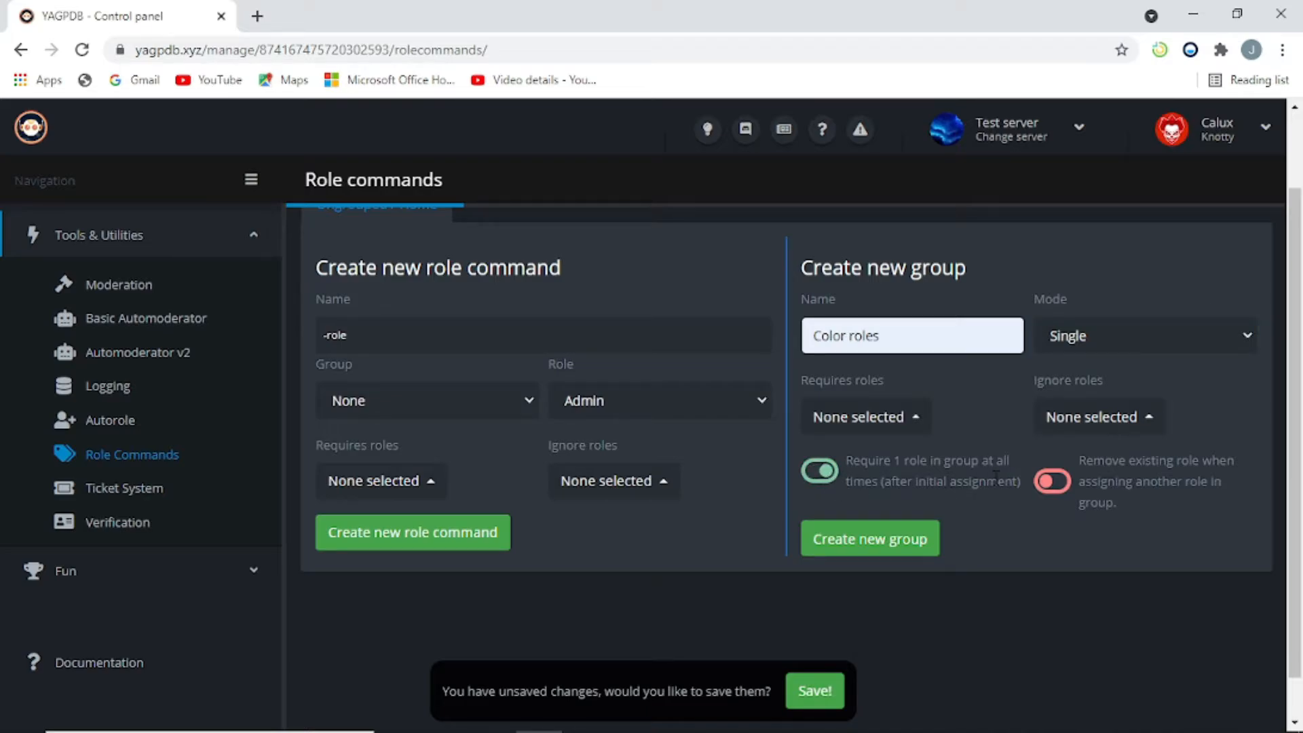
Step: Enable replacing a member's old role on reassignment and create the Color roles group
left_click(1227, 342)
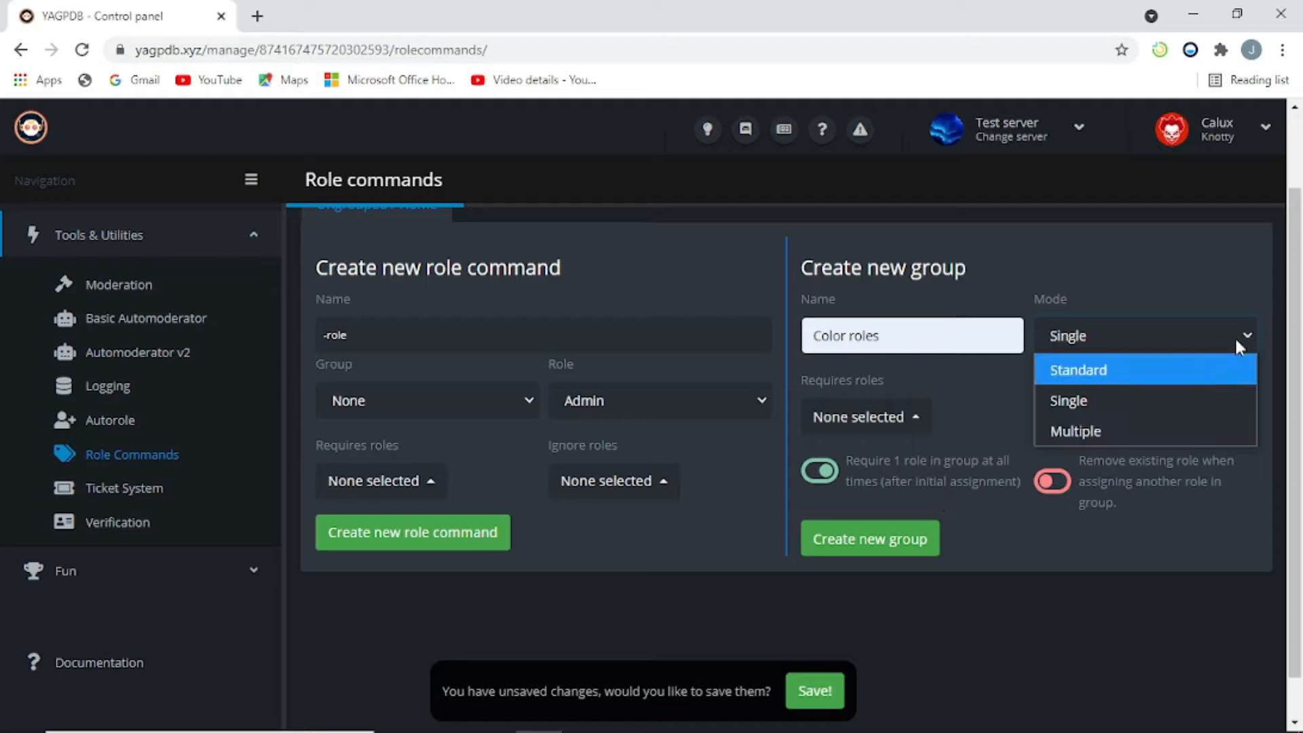
left_click(1133, 402)
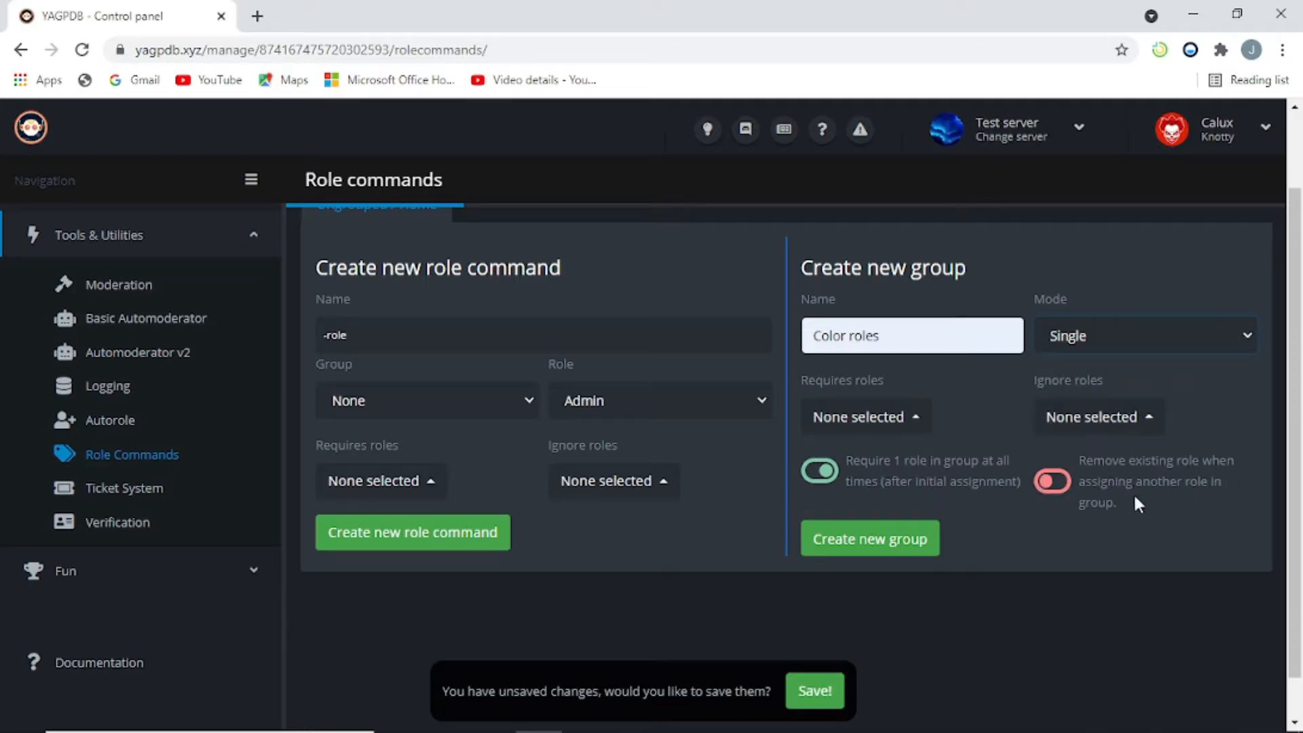
left_click(1050, 481)
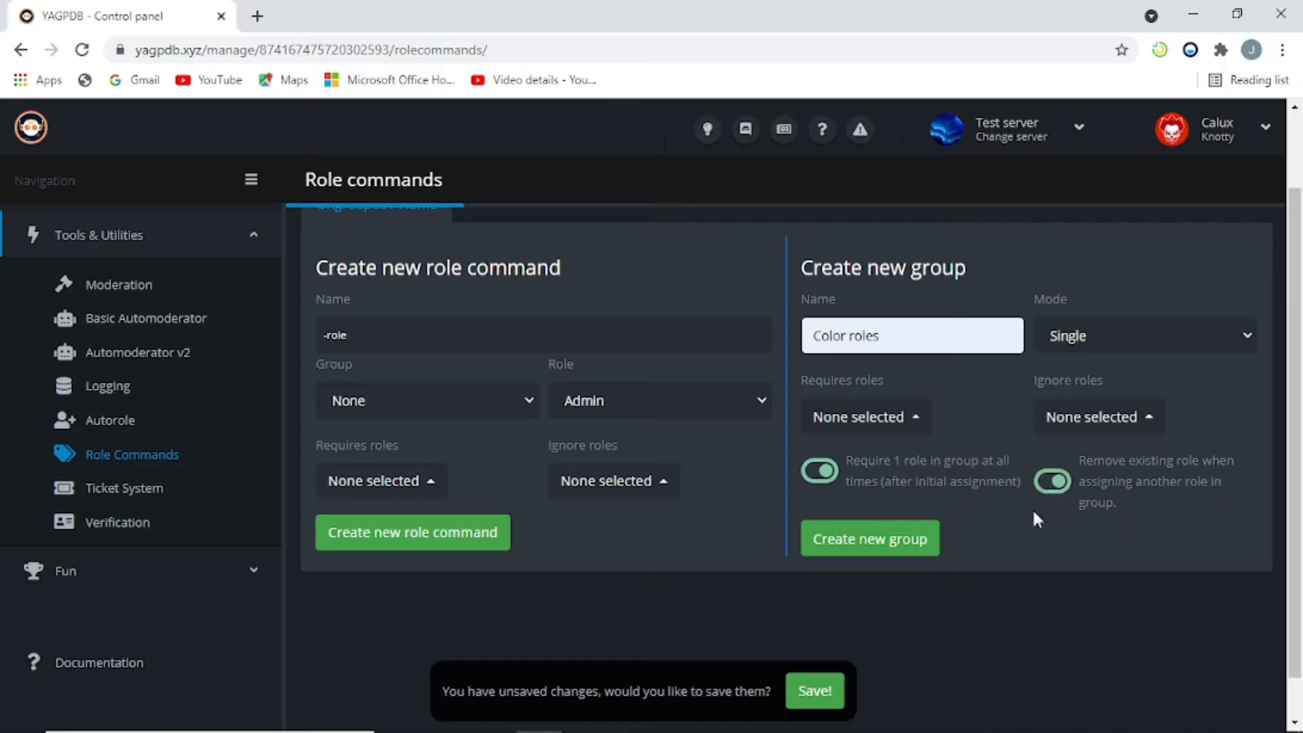
left_click(866, 541)
scroll(866, 548, "down", 5)
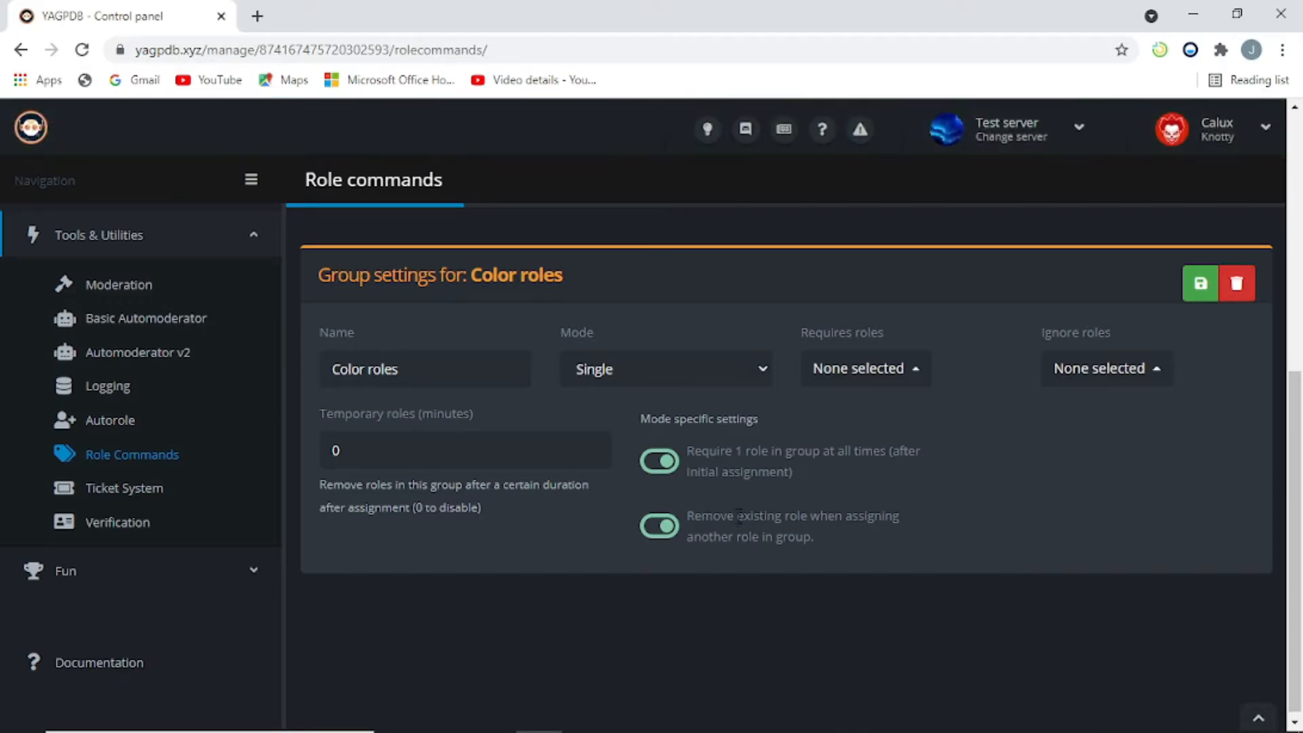
scroll(738, 515, "up", 6)
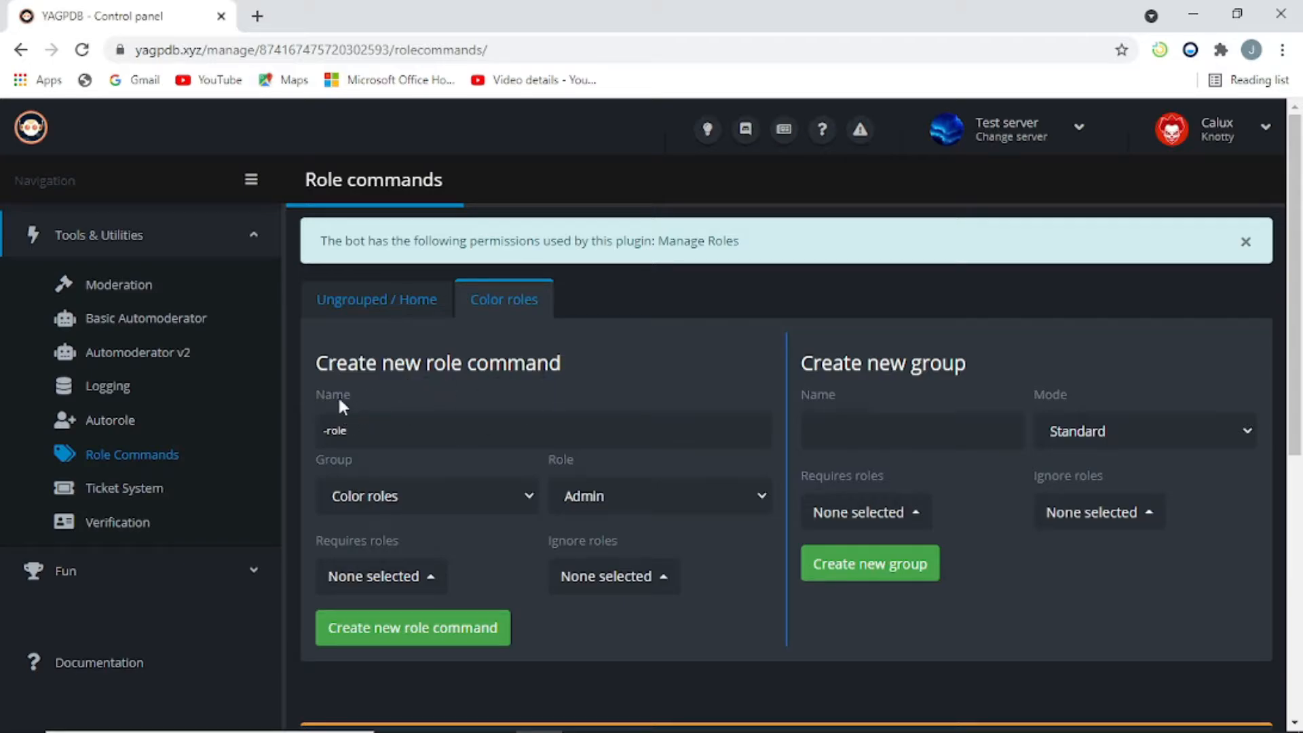
Step: Name the new role command 'blue' and keep its group as Color roles
left_click(383, 442)
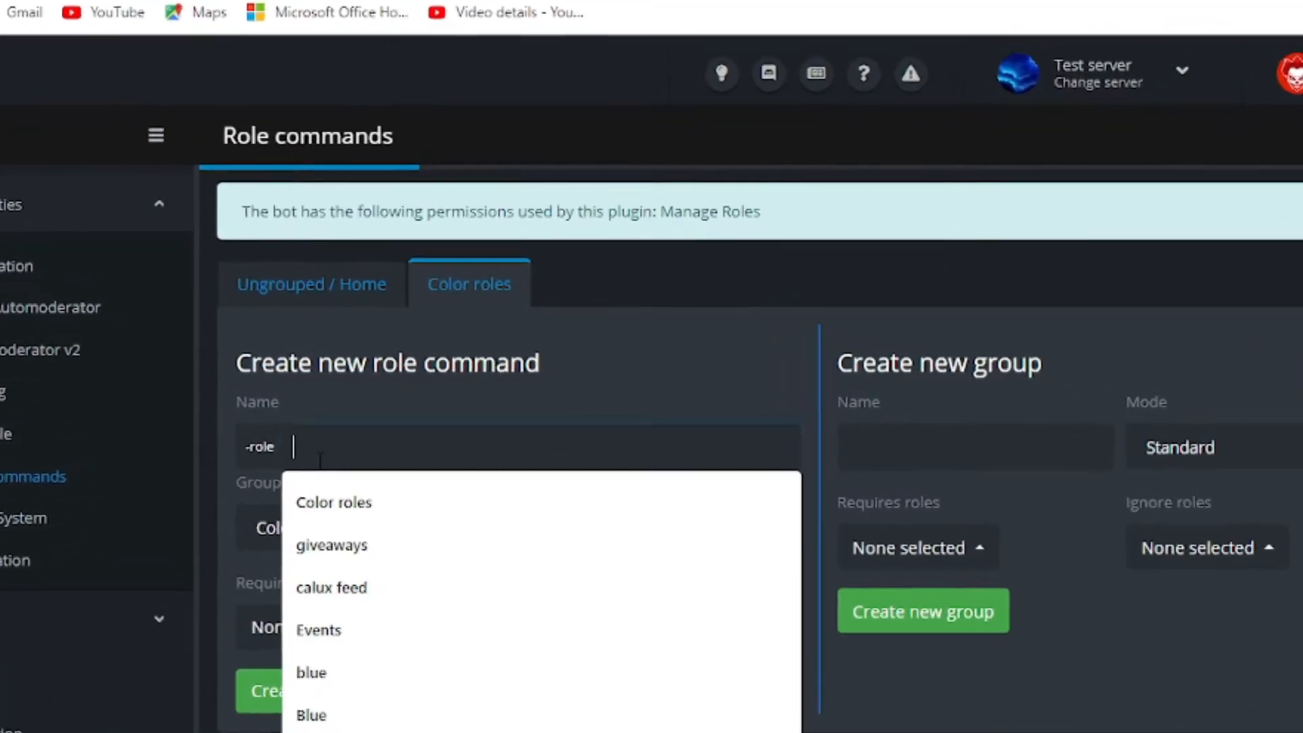
type("blue")
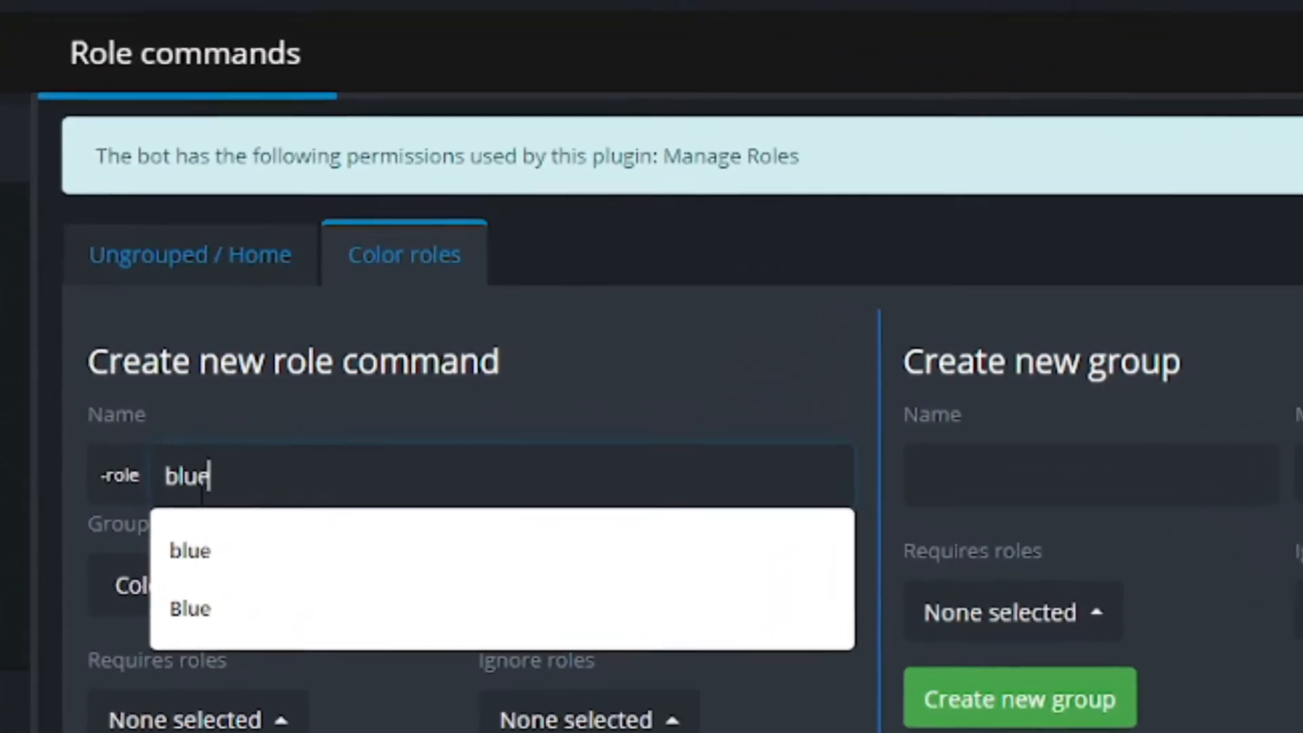
left_click(726, 724)
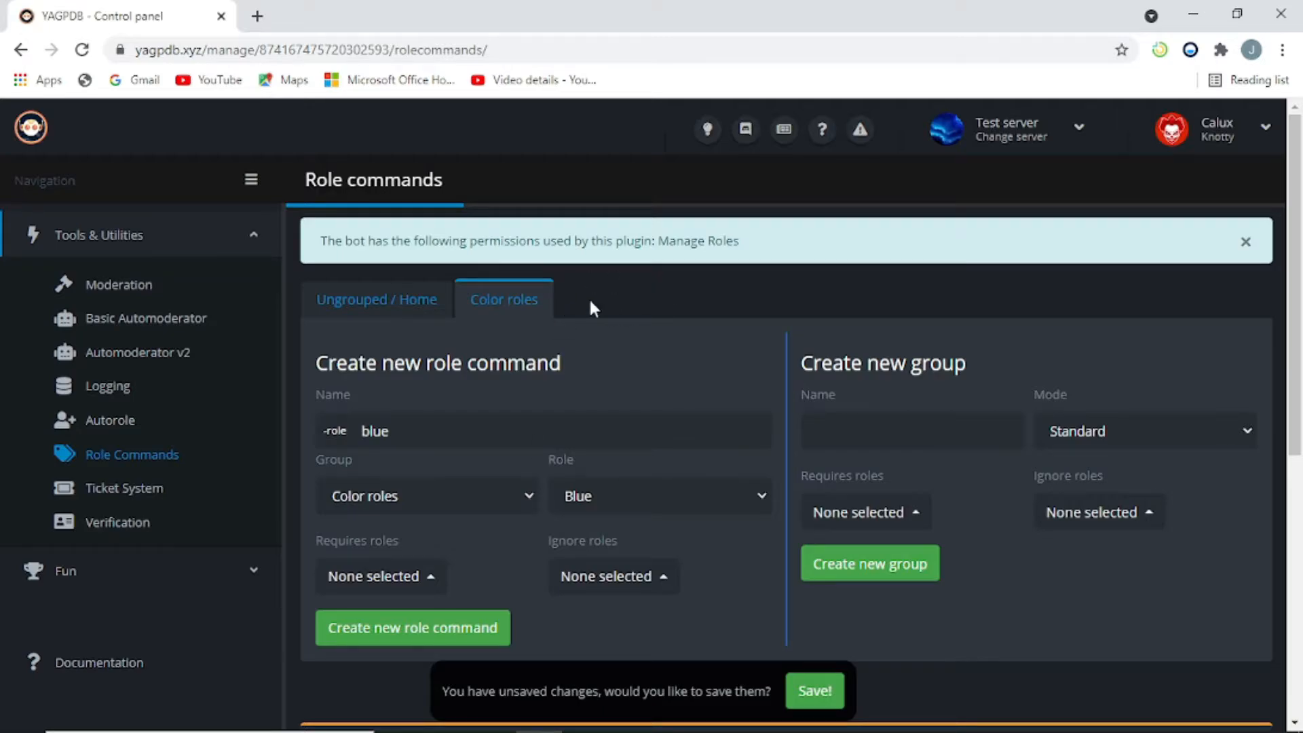
left_click(527, 505)
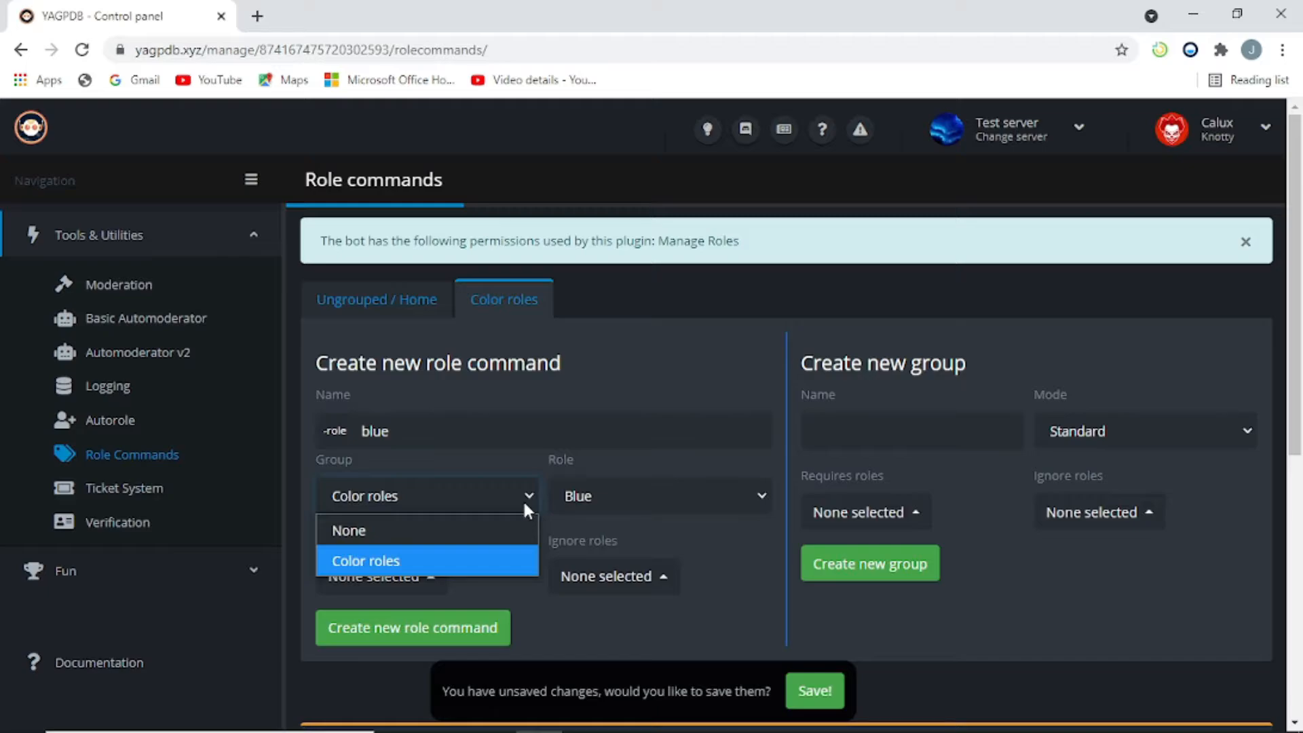
left_click(450, 562)
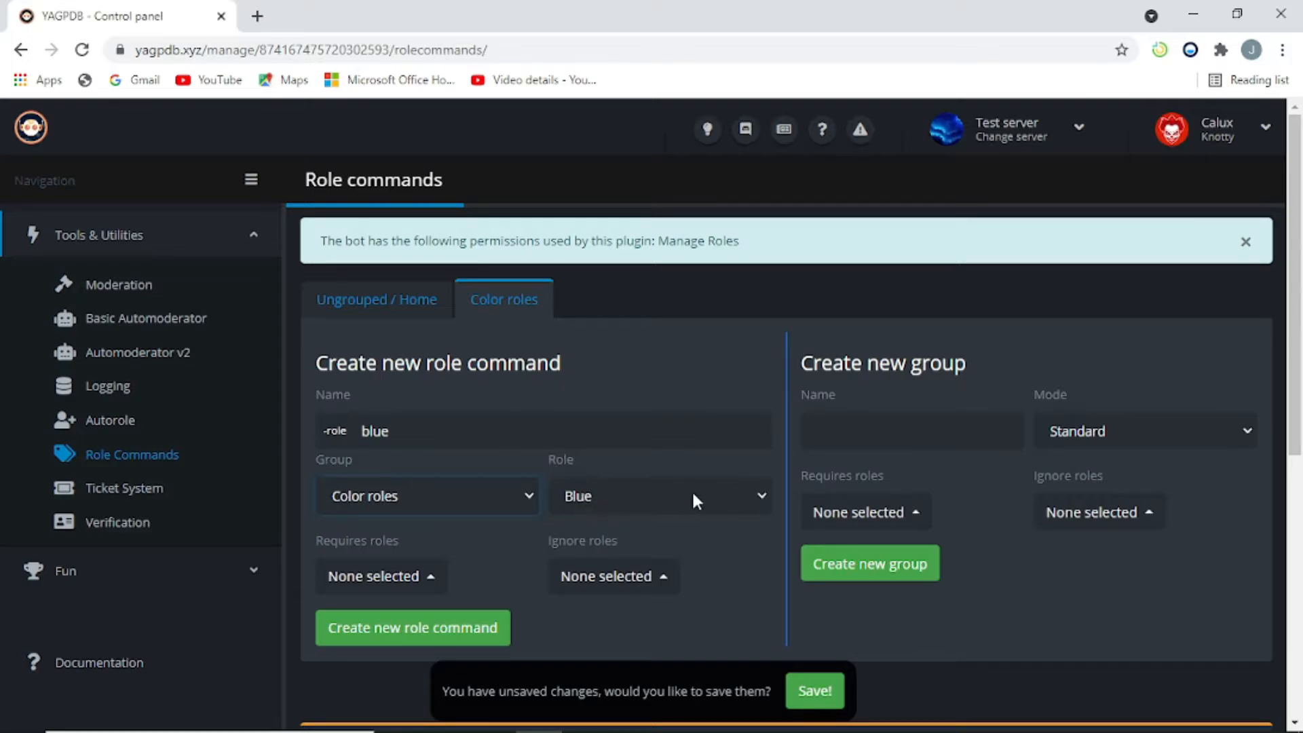
left_click(481, 433)
key("ctrl+a")
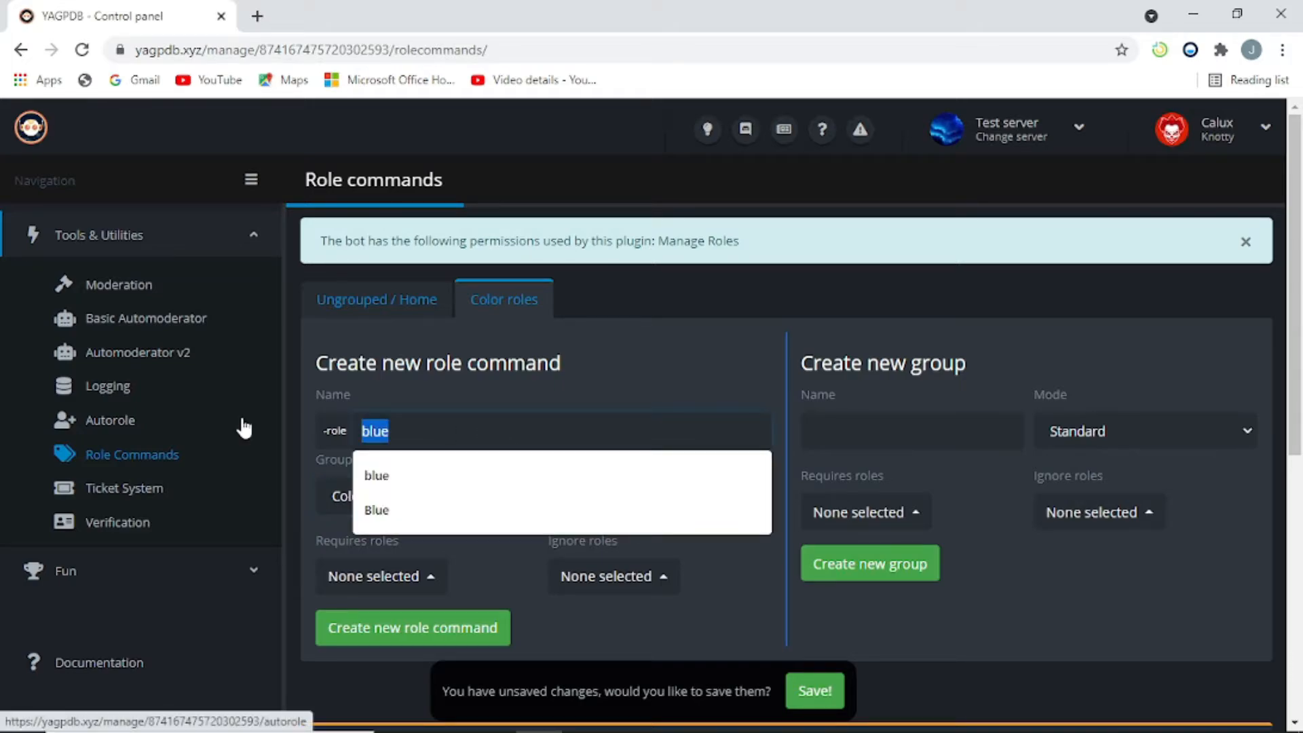
key("BackSpace")
type("orange")
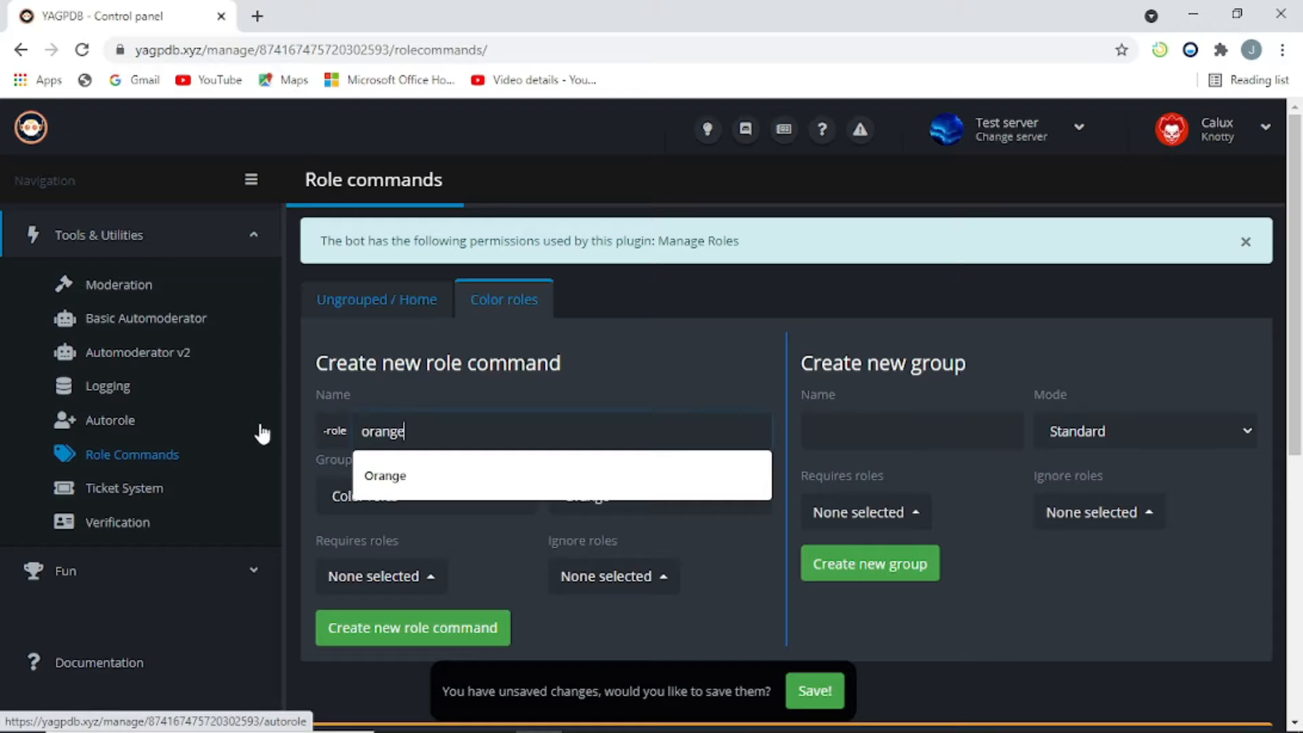
left_click(650, 392)
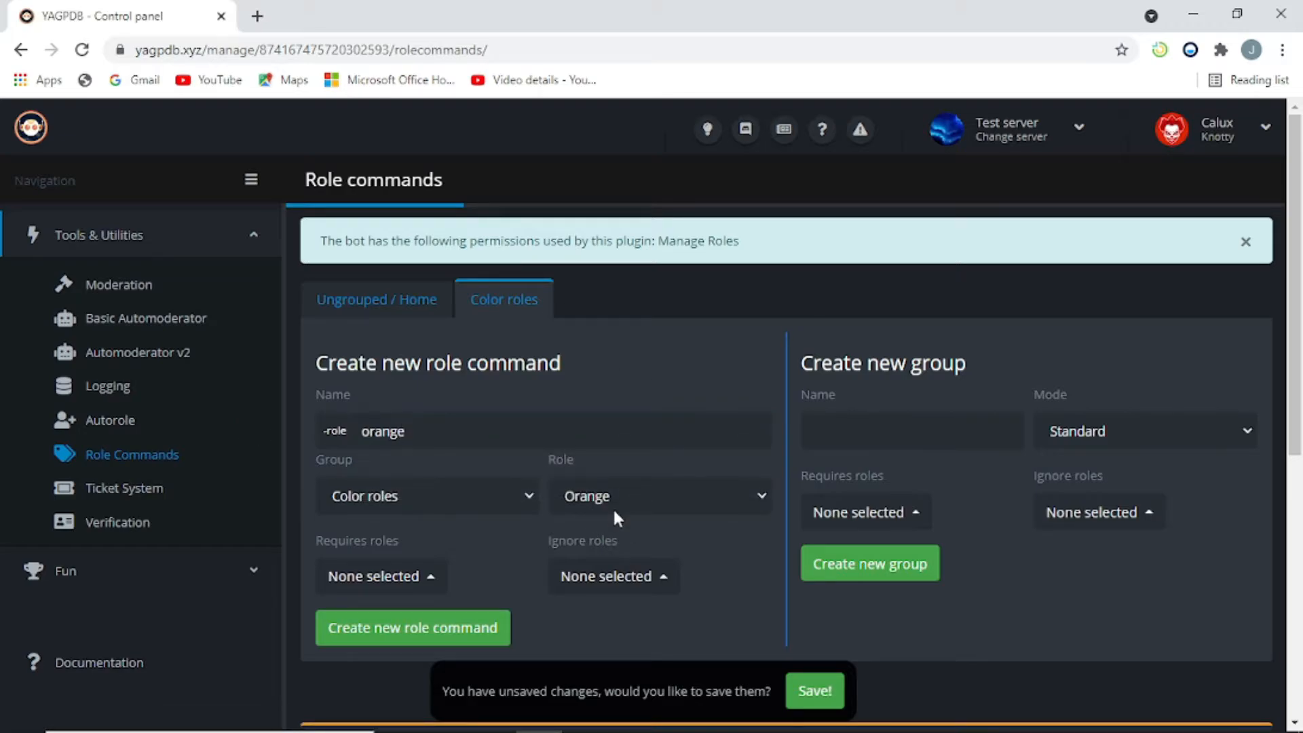
left_click(502, 437)
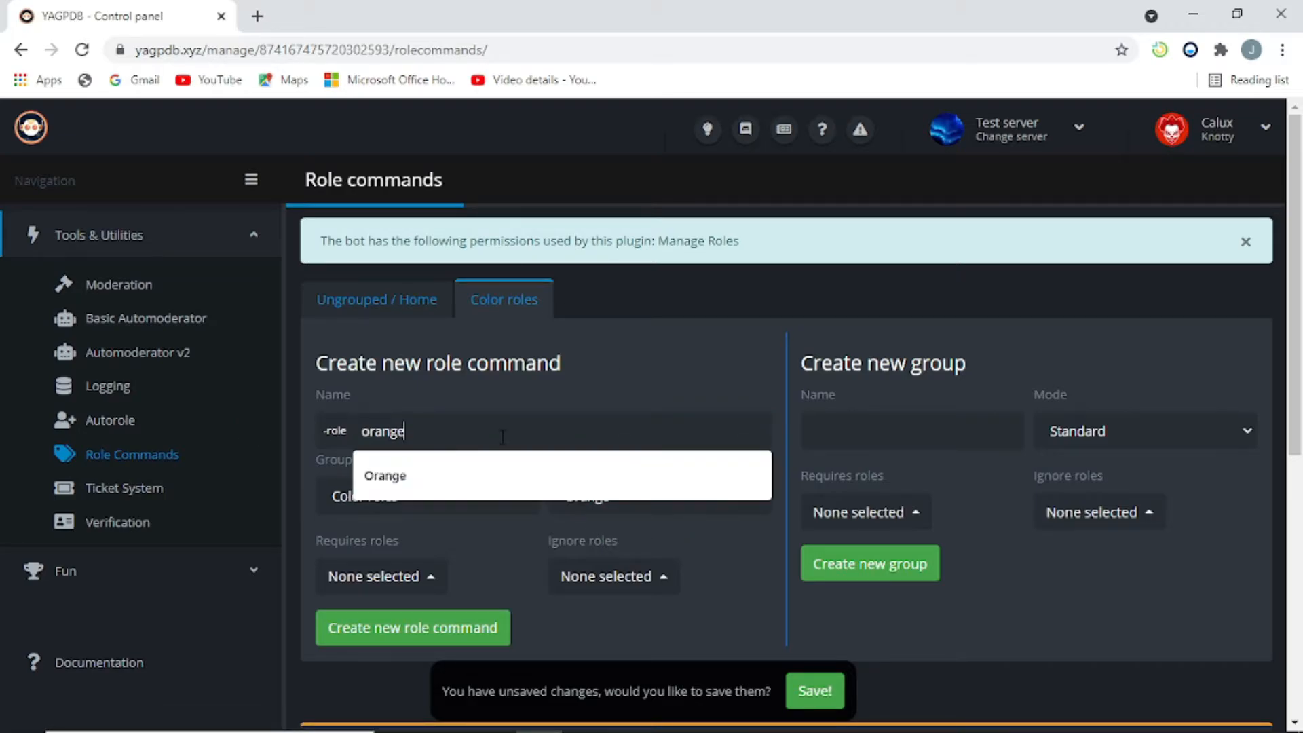
key("ctrl+a")
key("BackSpace")
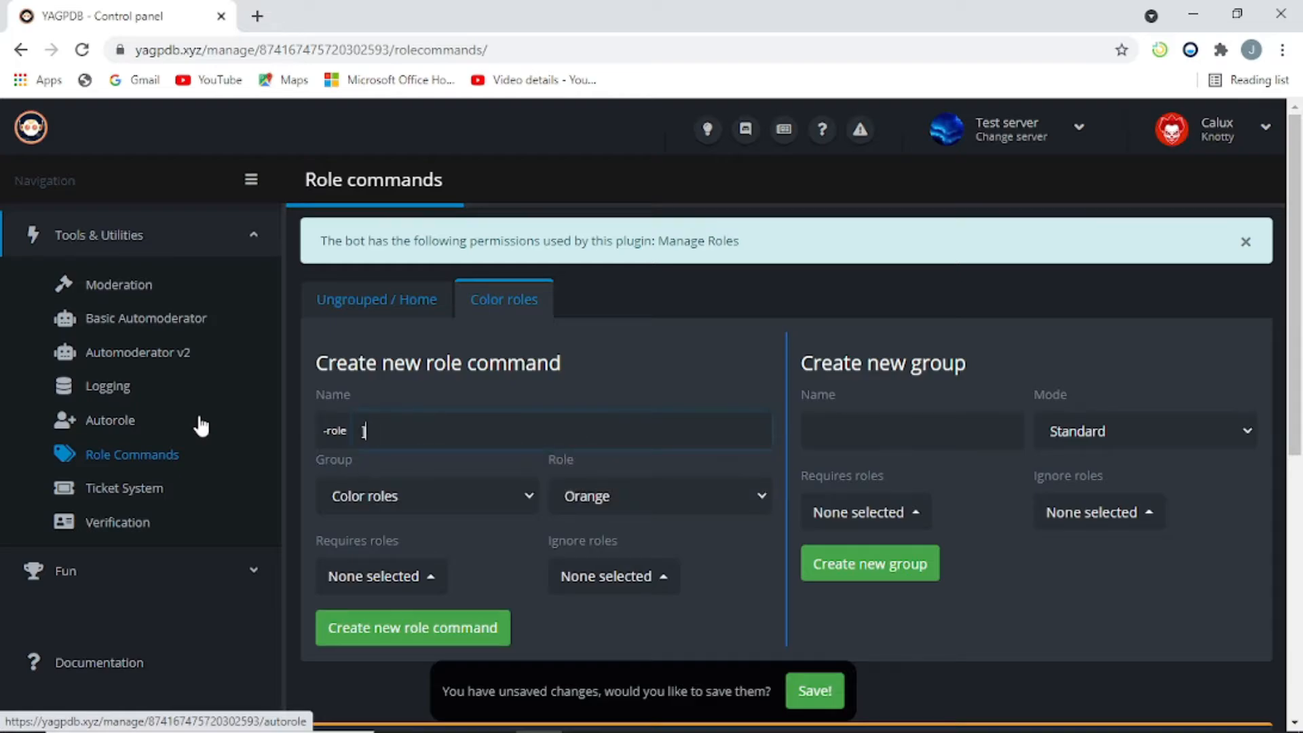
type("blue")
left_click(545, 337)
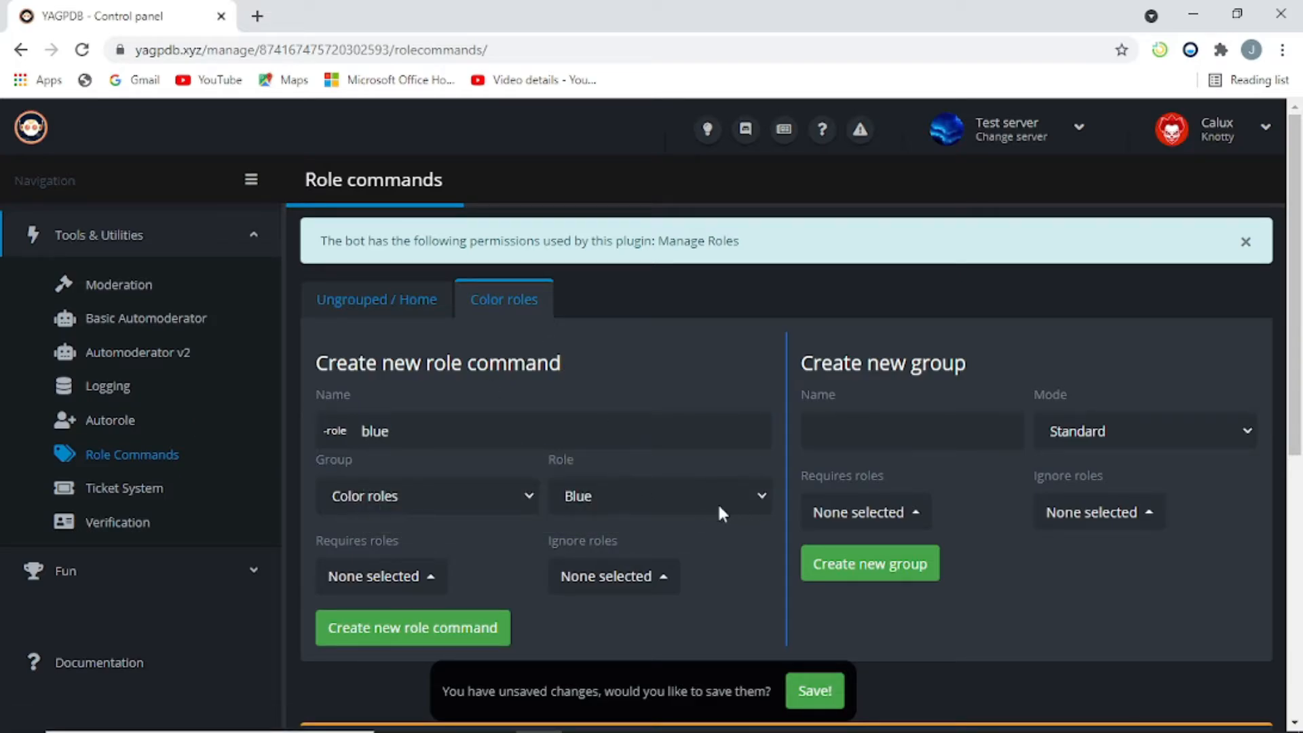
Step: Assign the Blue role to the command and create it
left_click(763, 498)
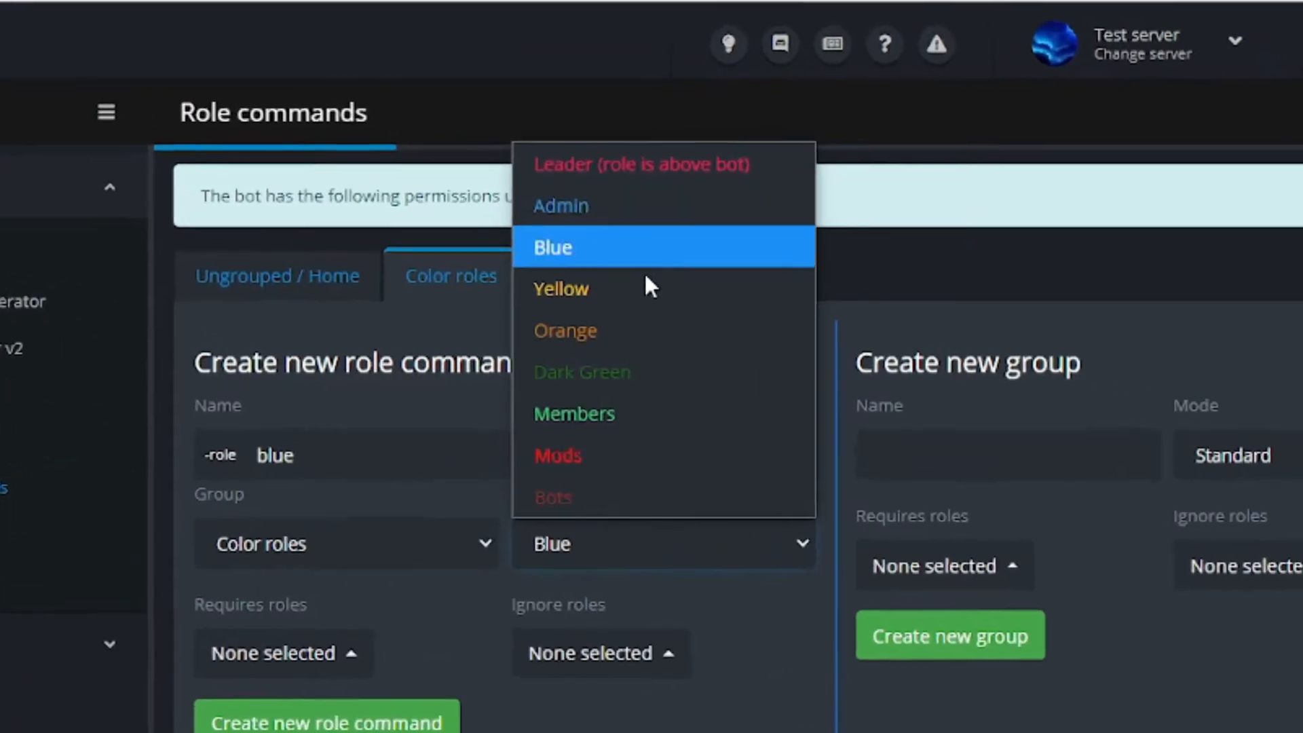
left_click(633, 234)
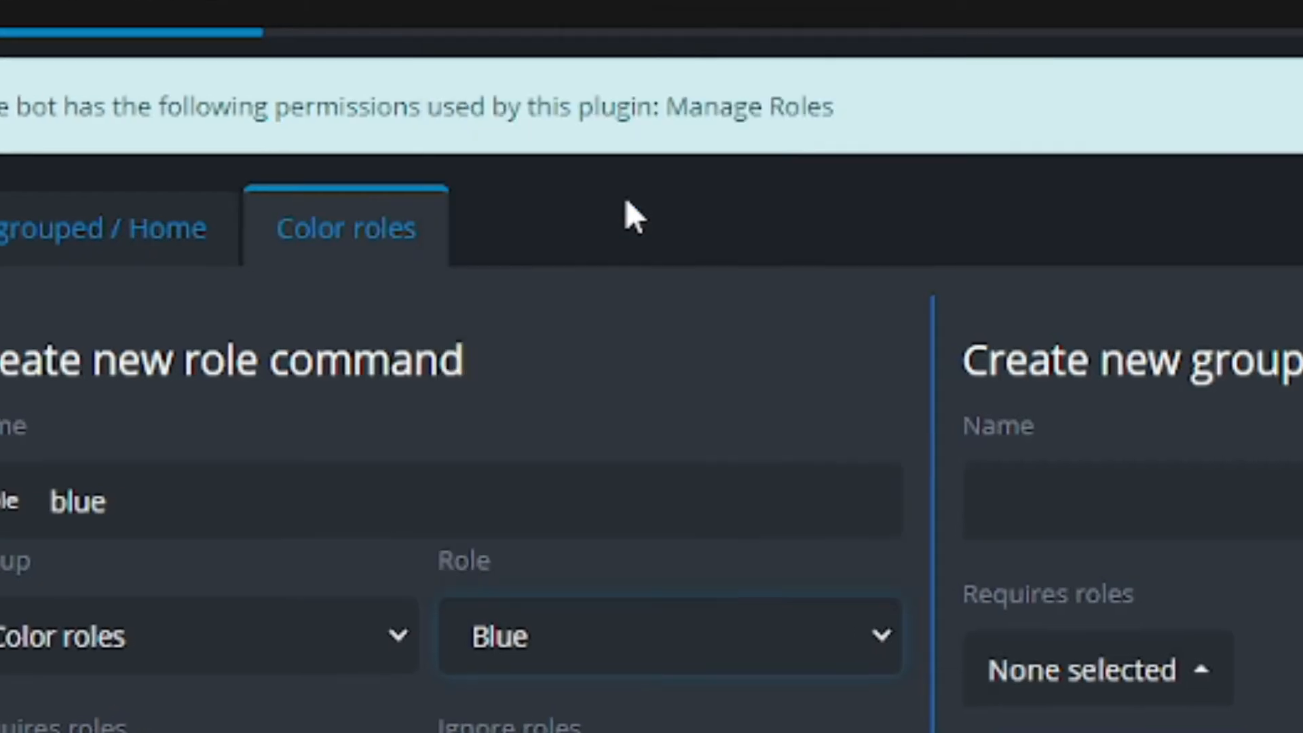
scroll(447, 624, "down", 2)
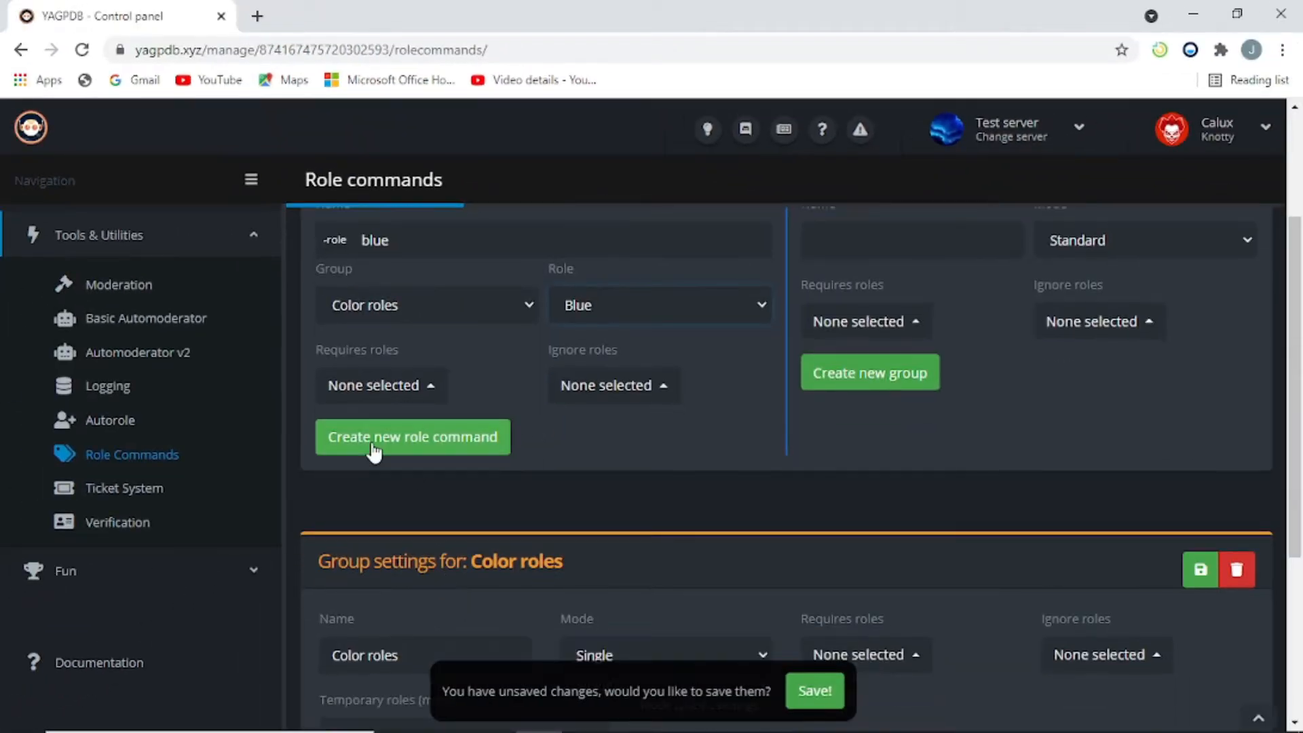
left_click(407, 444)
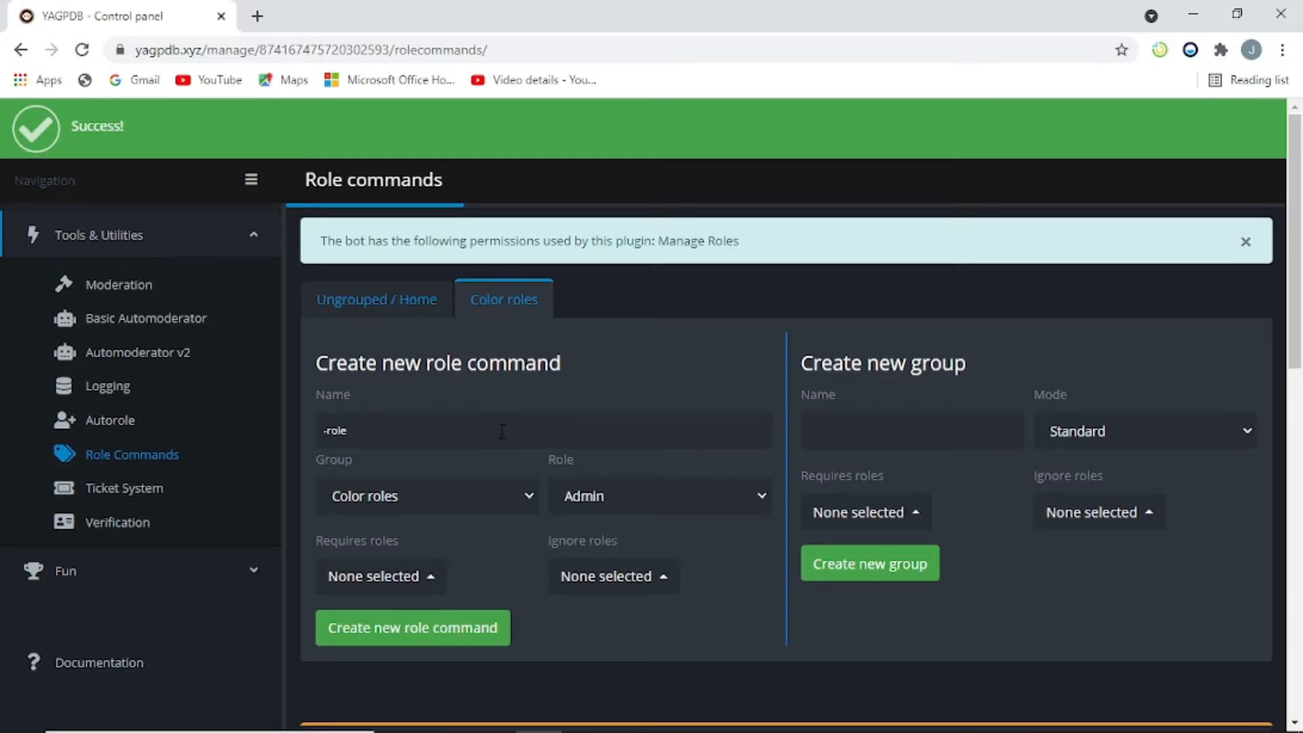
Step: Create the yellow and orange role commands in Color roles with their matching roles
left_click(502, 431)
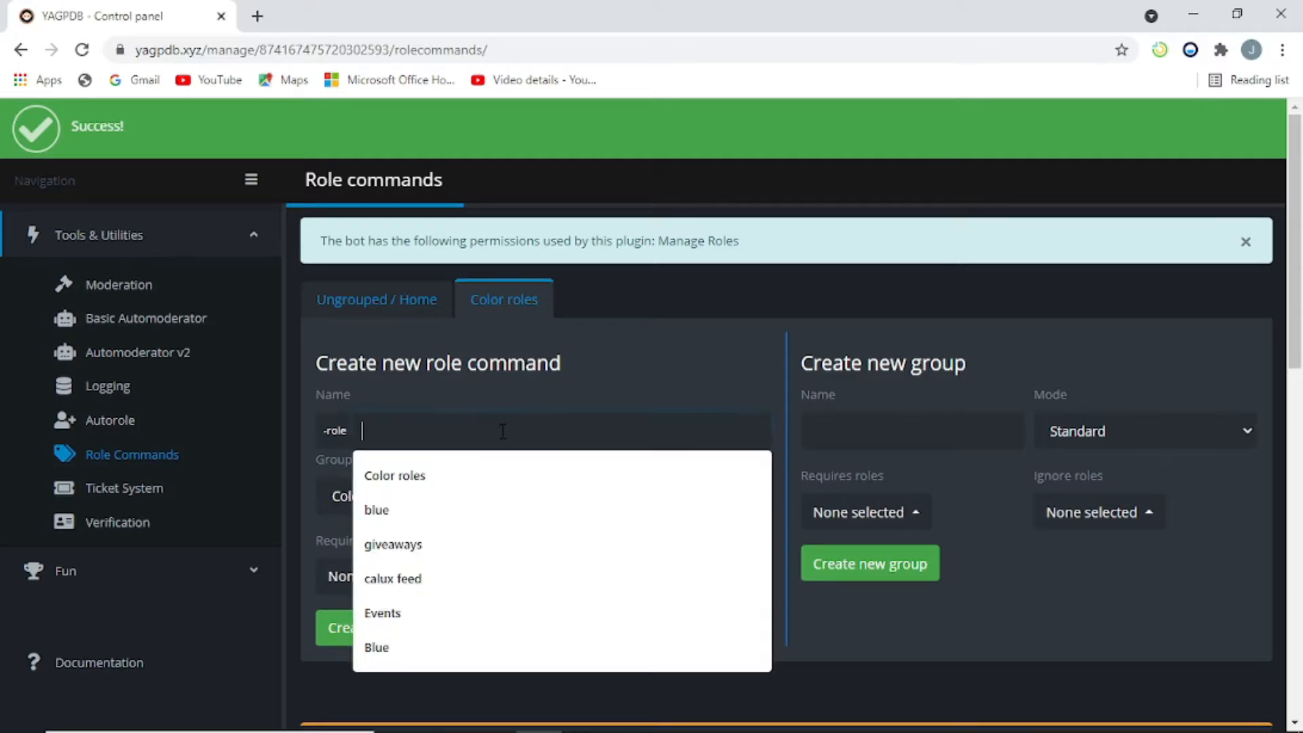
type("yellow")
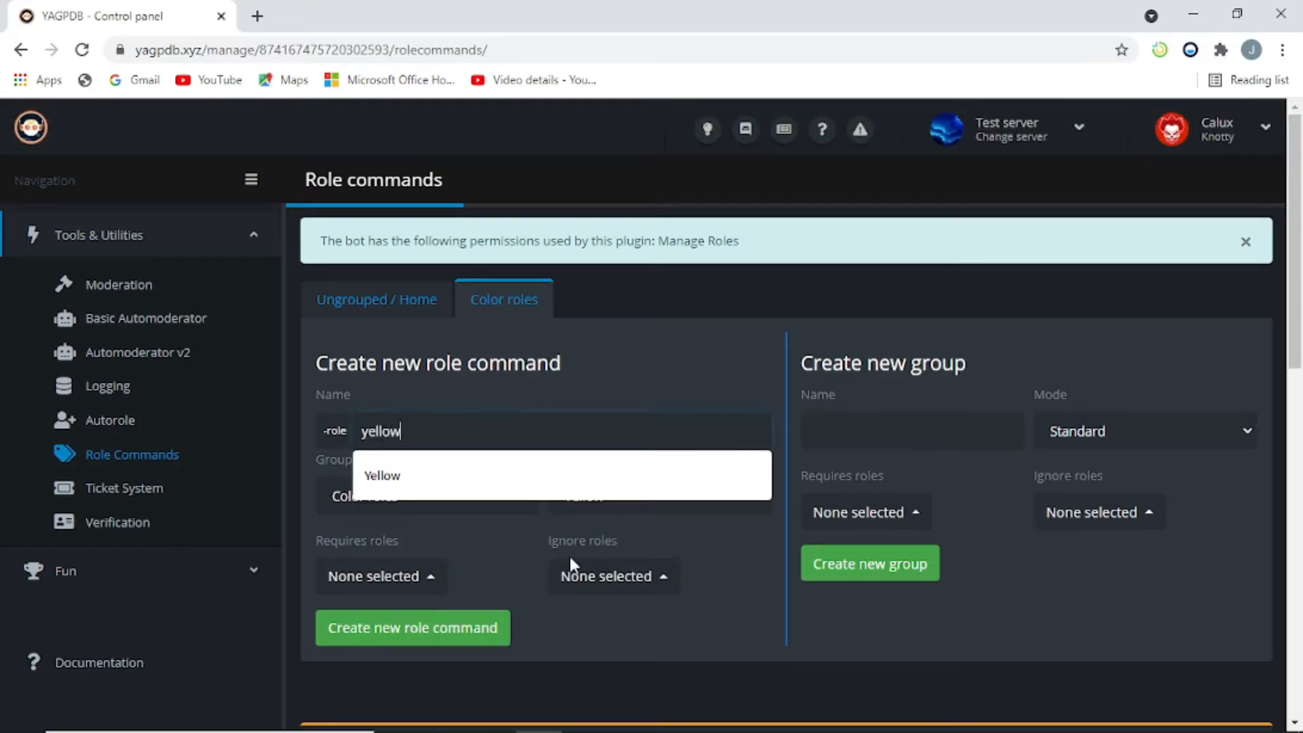
left_click(641, 605)
scroll(611, 504, "down", 3)
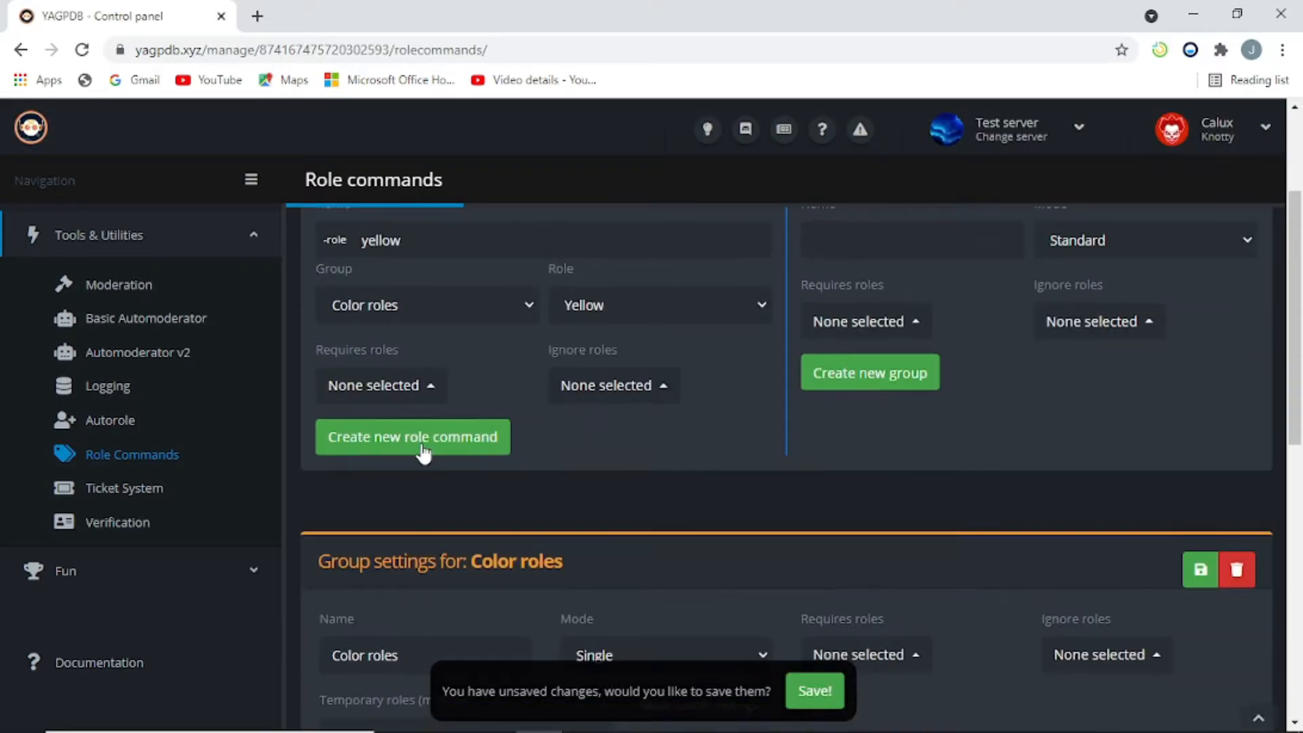
left_click(420, 445)
left_click(482, 438)
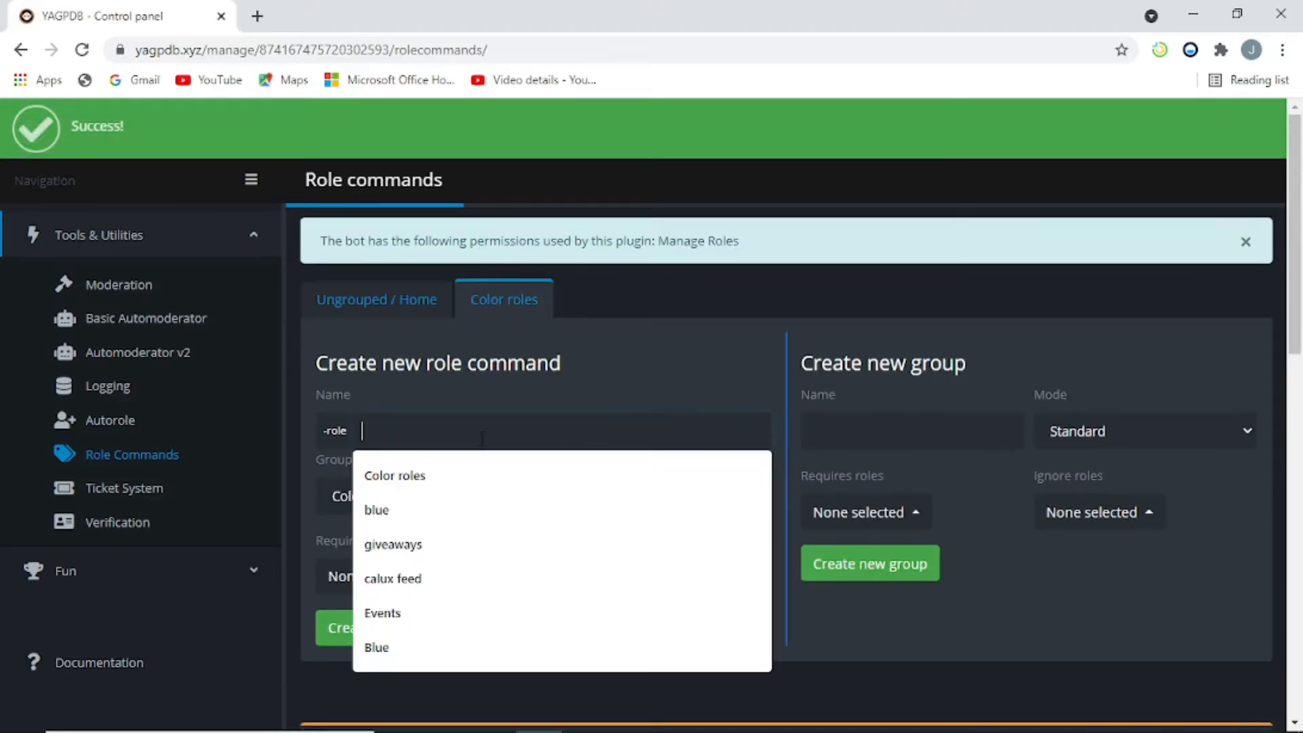
type("orange")
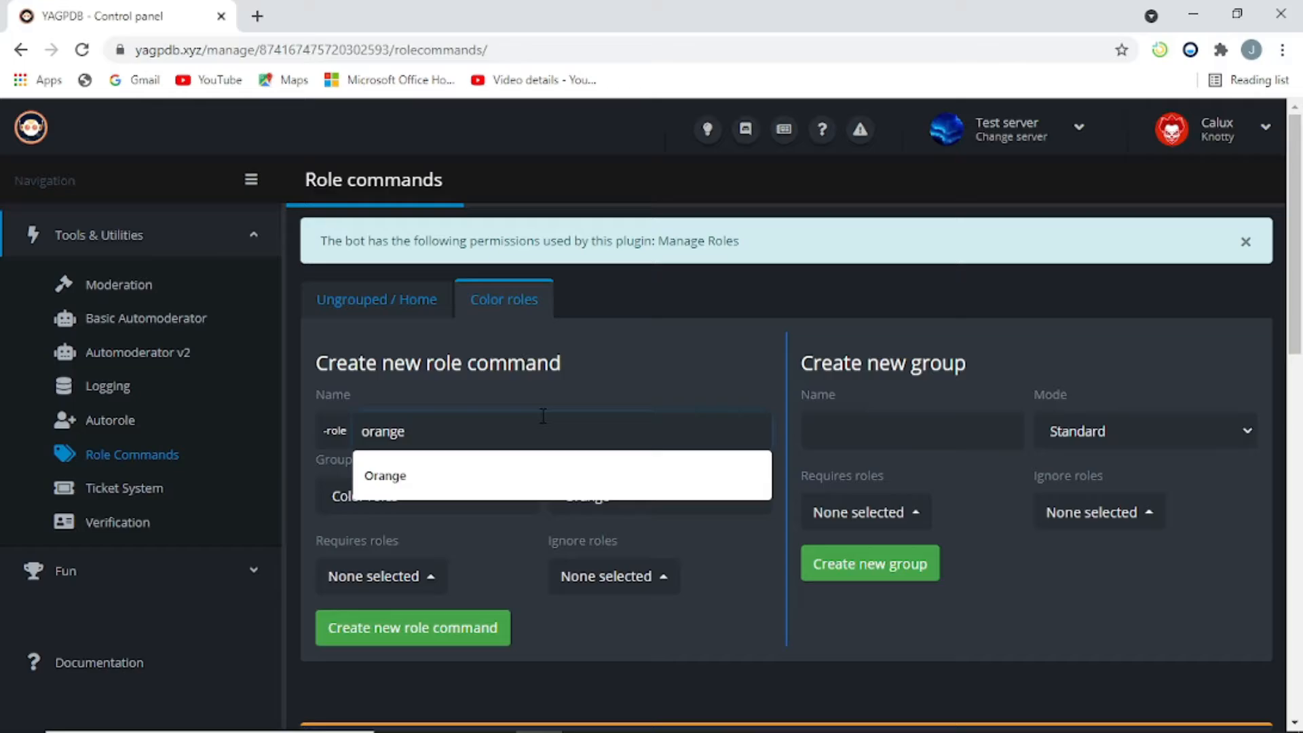
left_click(628, 458)
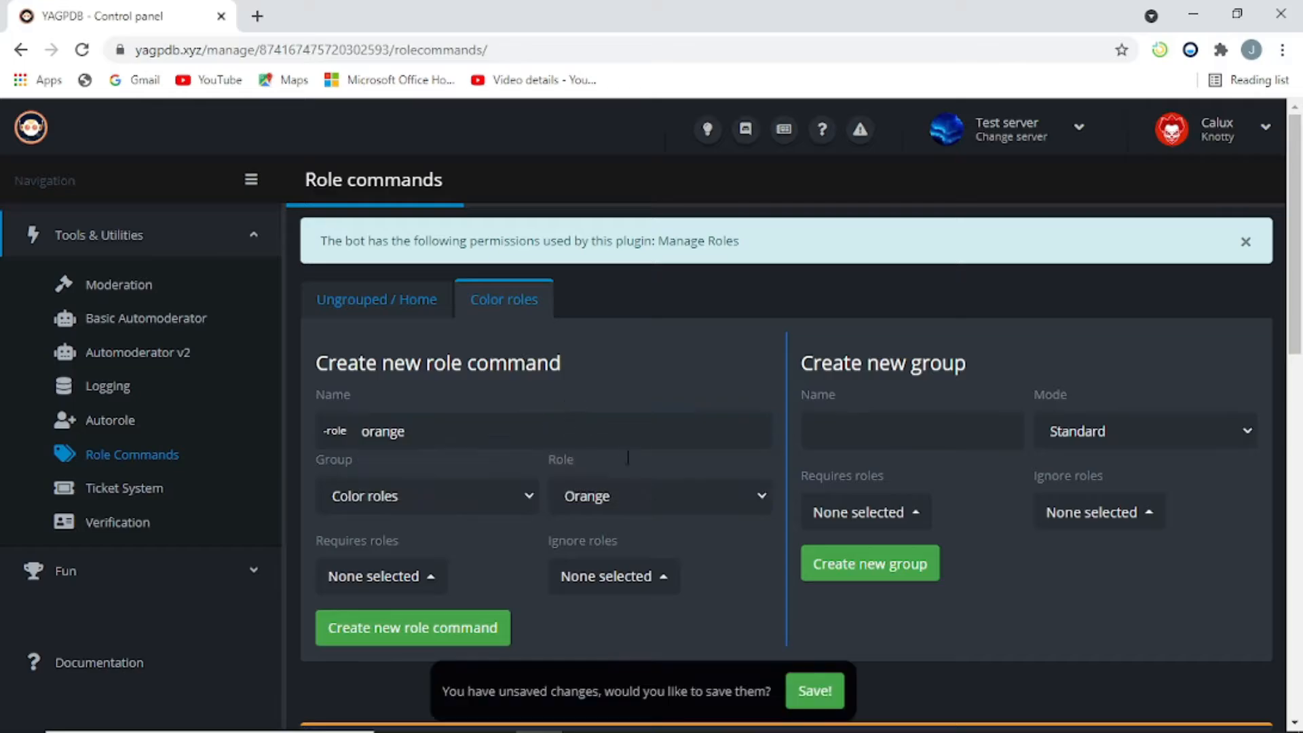
scroll(608, 515, "down", 2)
left_click(475, 533)
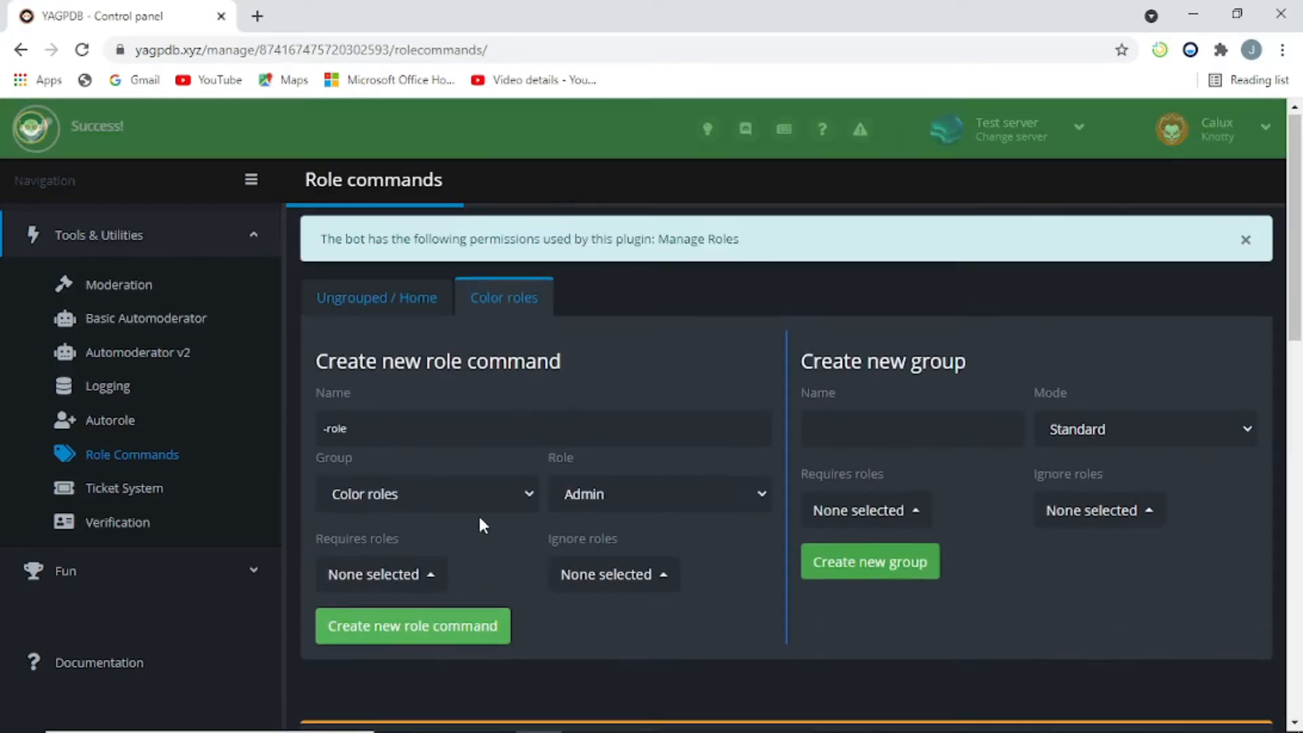
Step: Create the dark green role command, then scroll down to the command list
left_click(479, 439)
type("dark green")
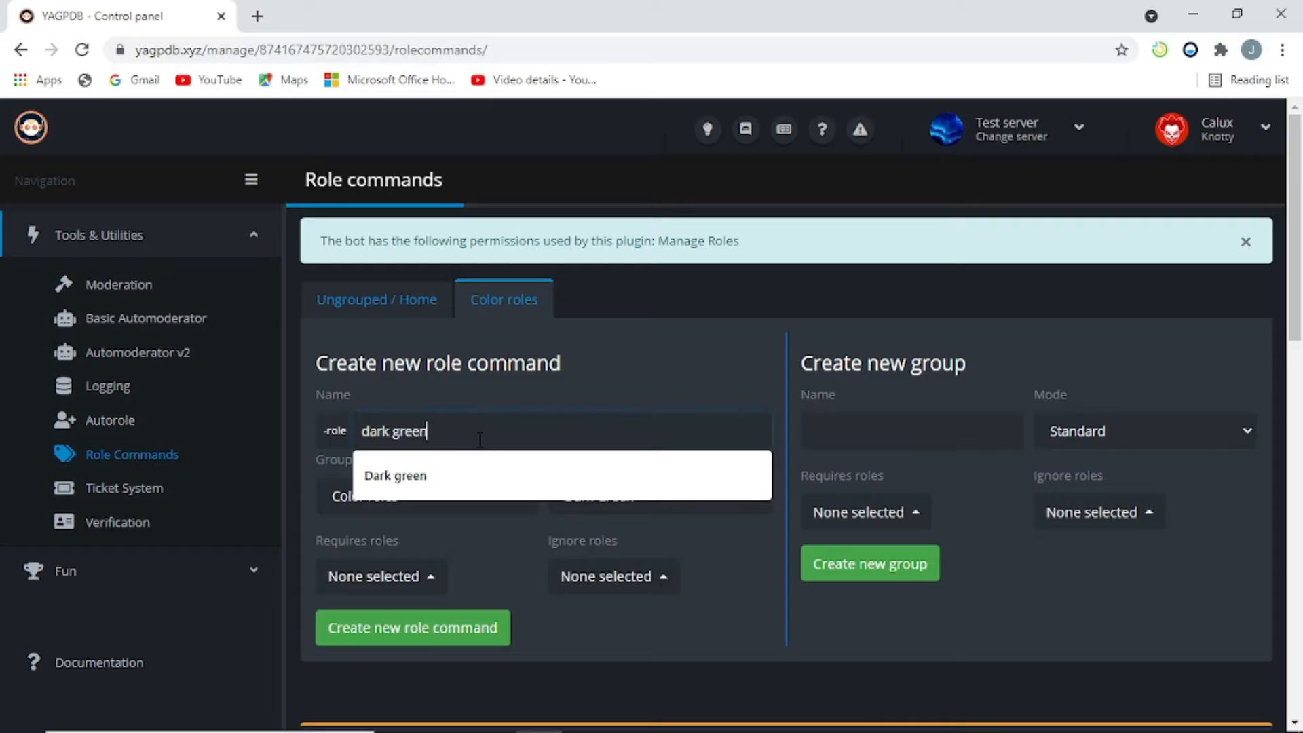
left_click(625, 608)
scroll(597, 528, "down", 2)
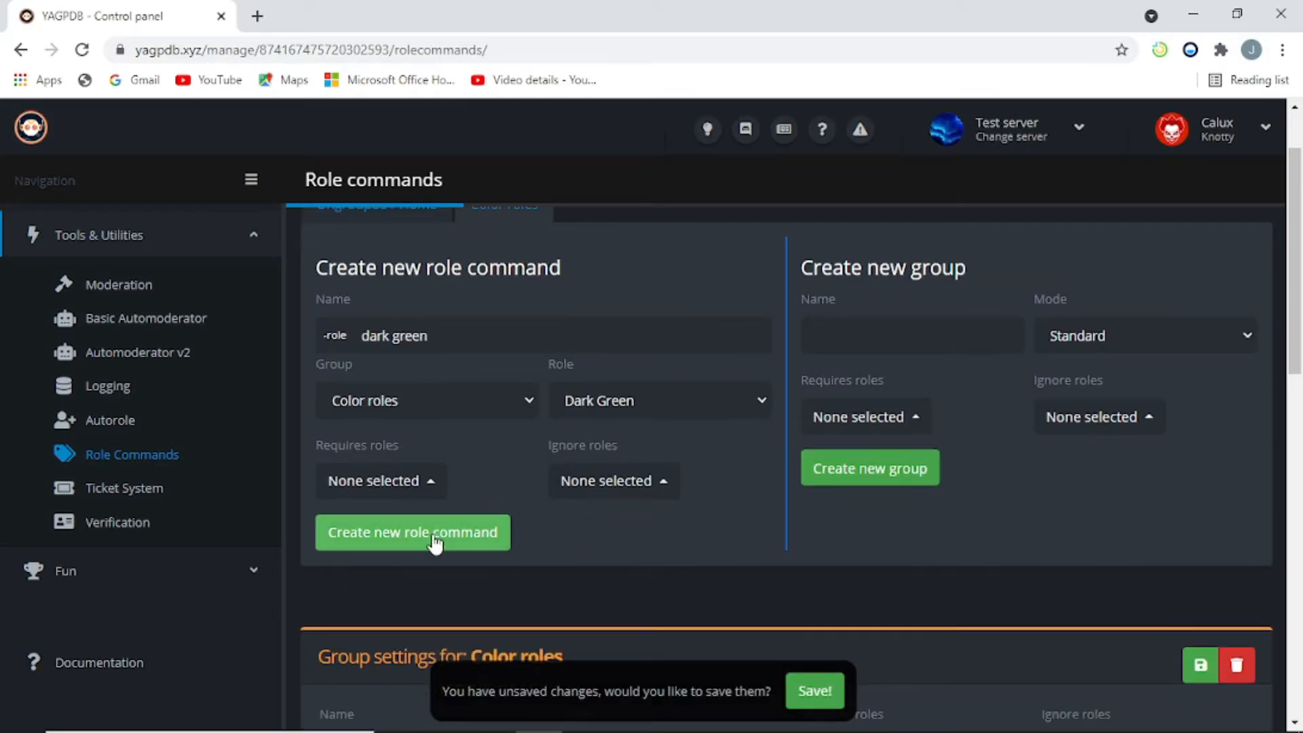
left_click(438, 536)
scroll(516, 536, "down", 10)
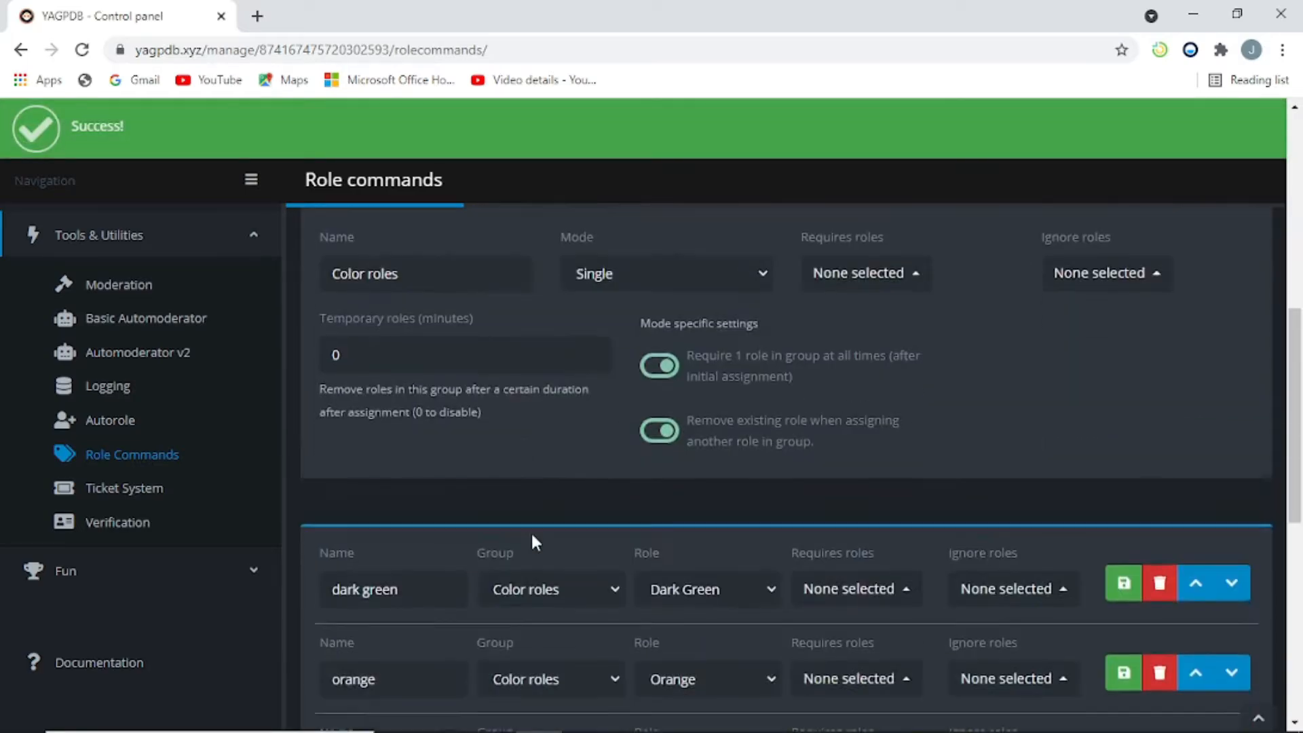
scroll(539, 521, "up", 4)
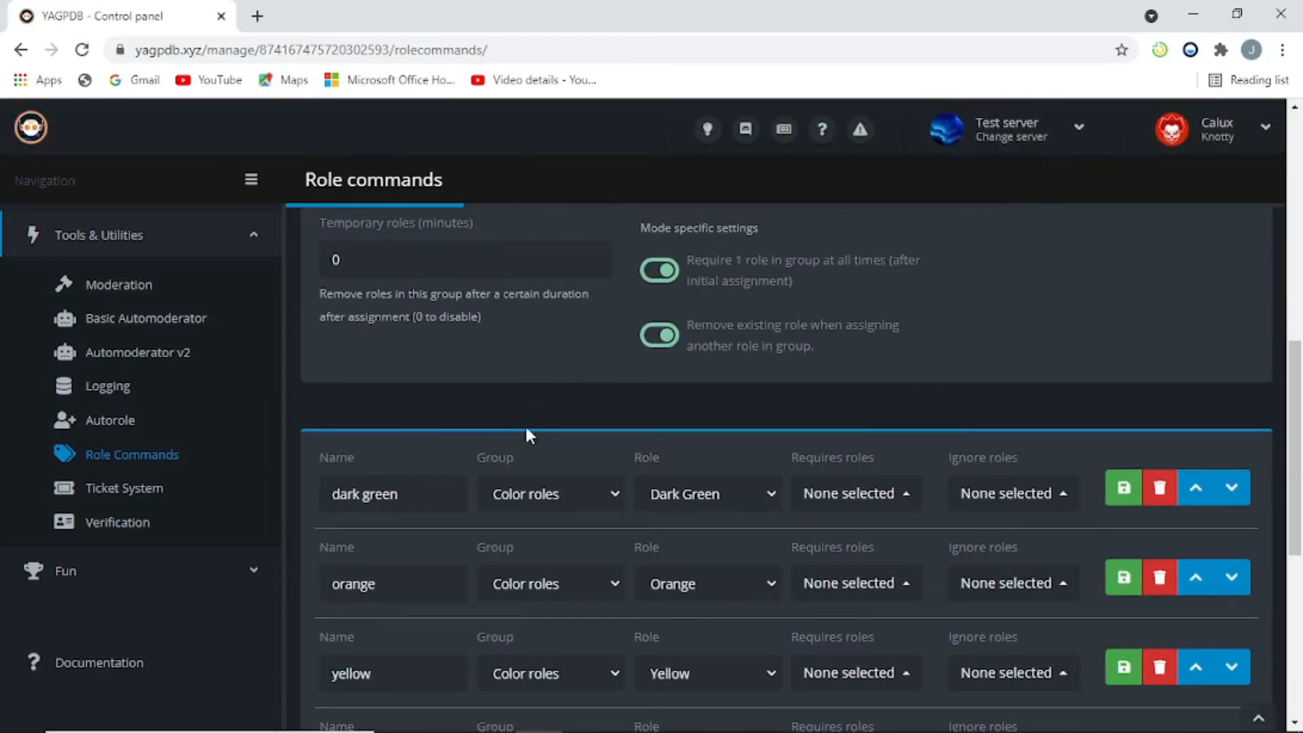
scroll(606, 549, "down", 3)
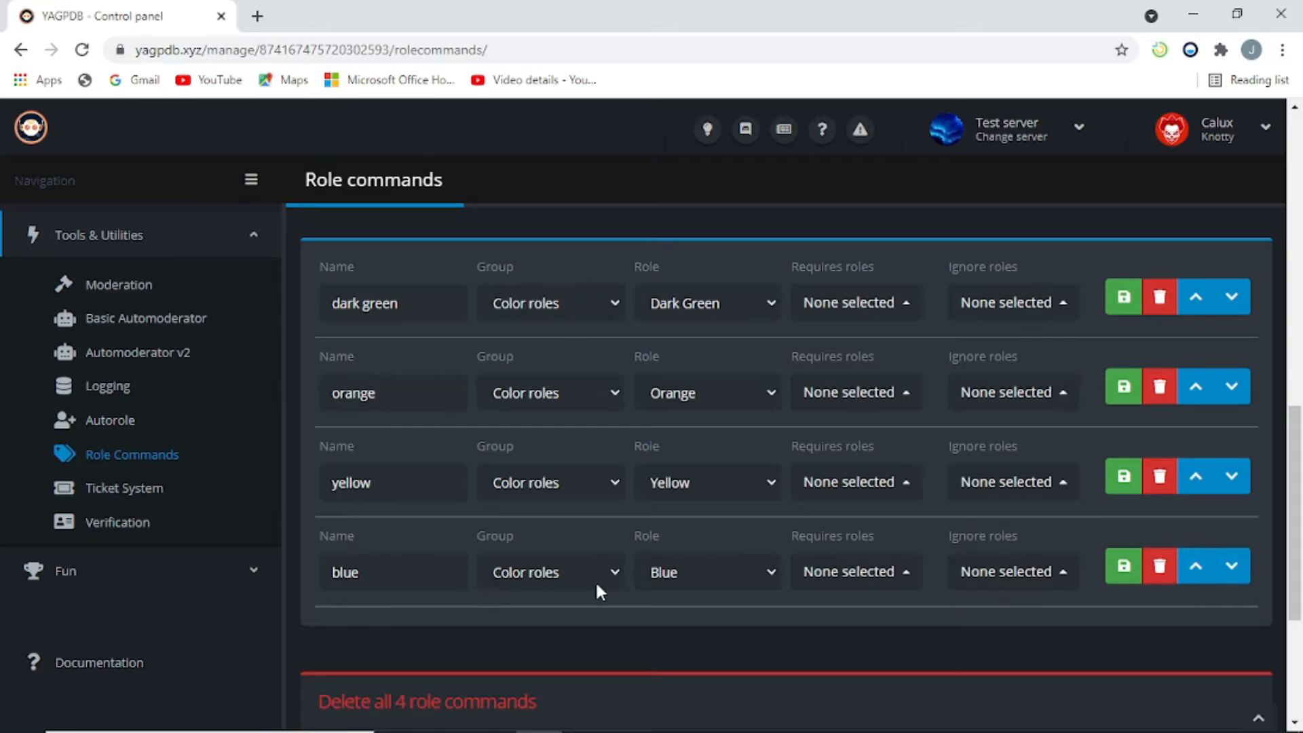
Step: Move commands up until the order reads blue, yellow, orange, dark green
left_click(1198, 577)
left_click(1193, 481)
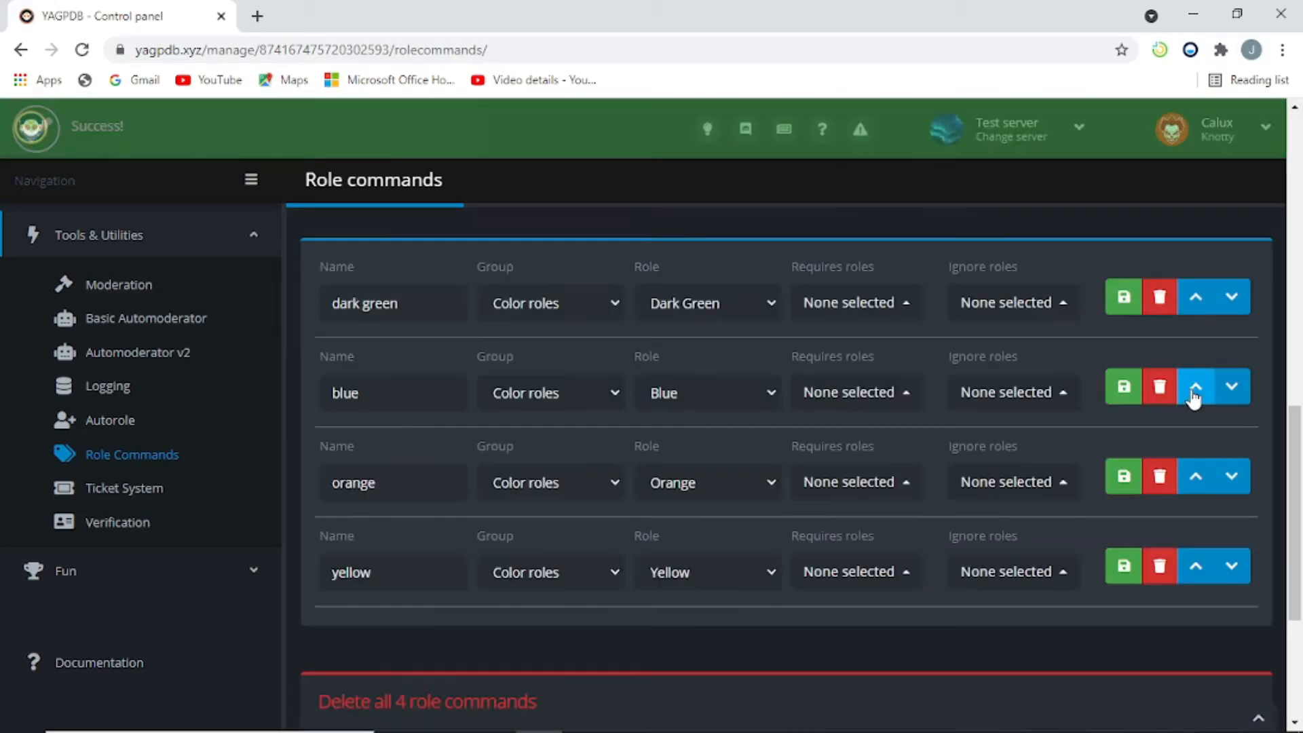
left_click(1194, 388)
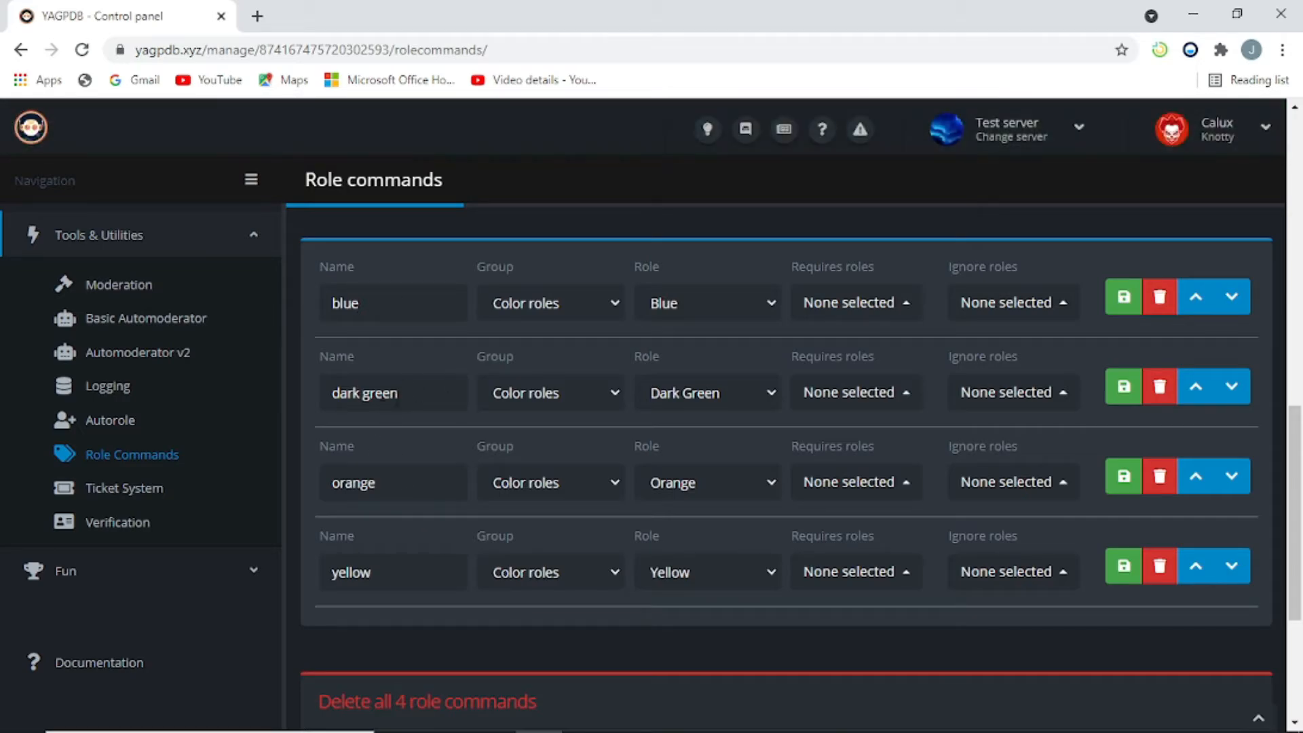
left_click(1198, 572)
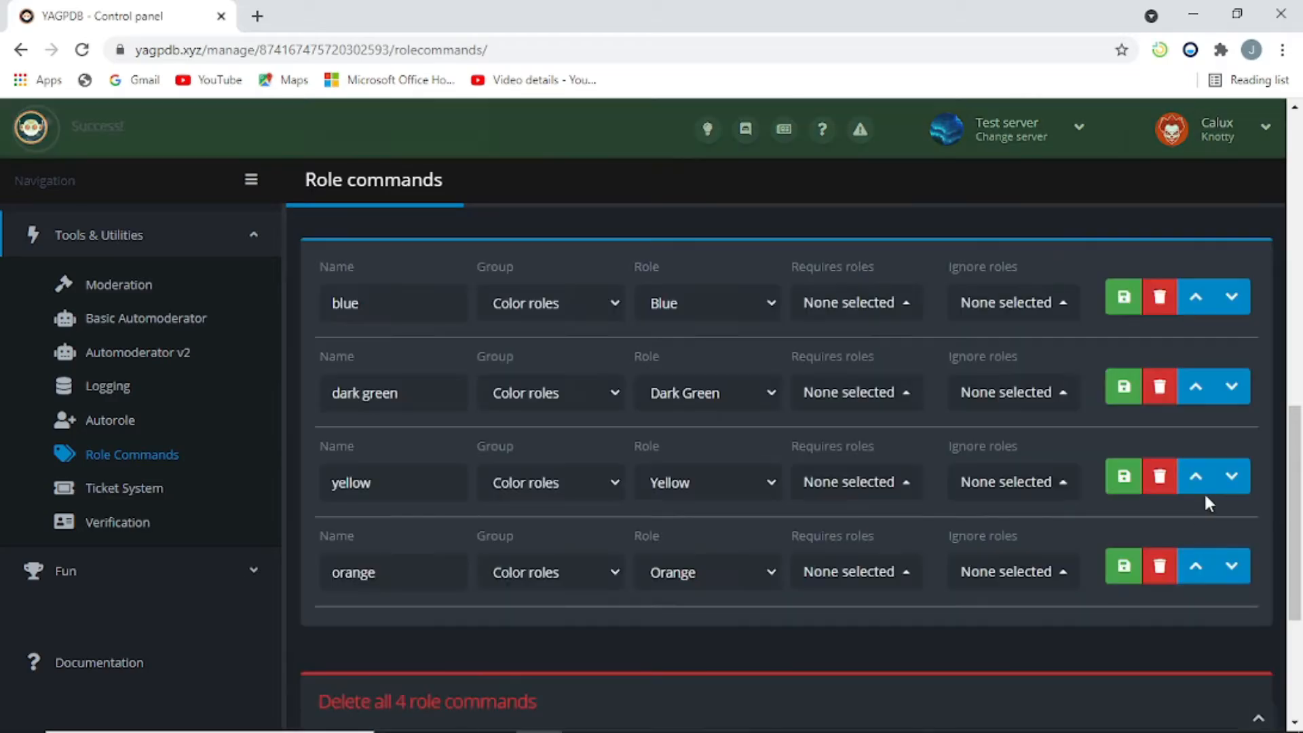
left_click(1195, 483)
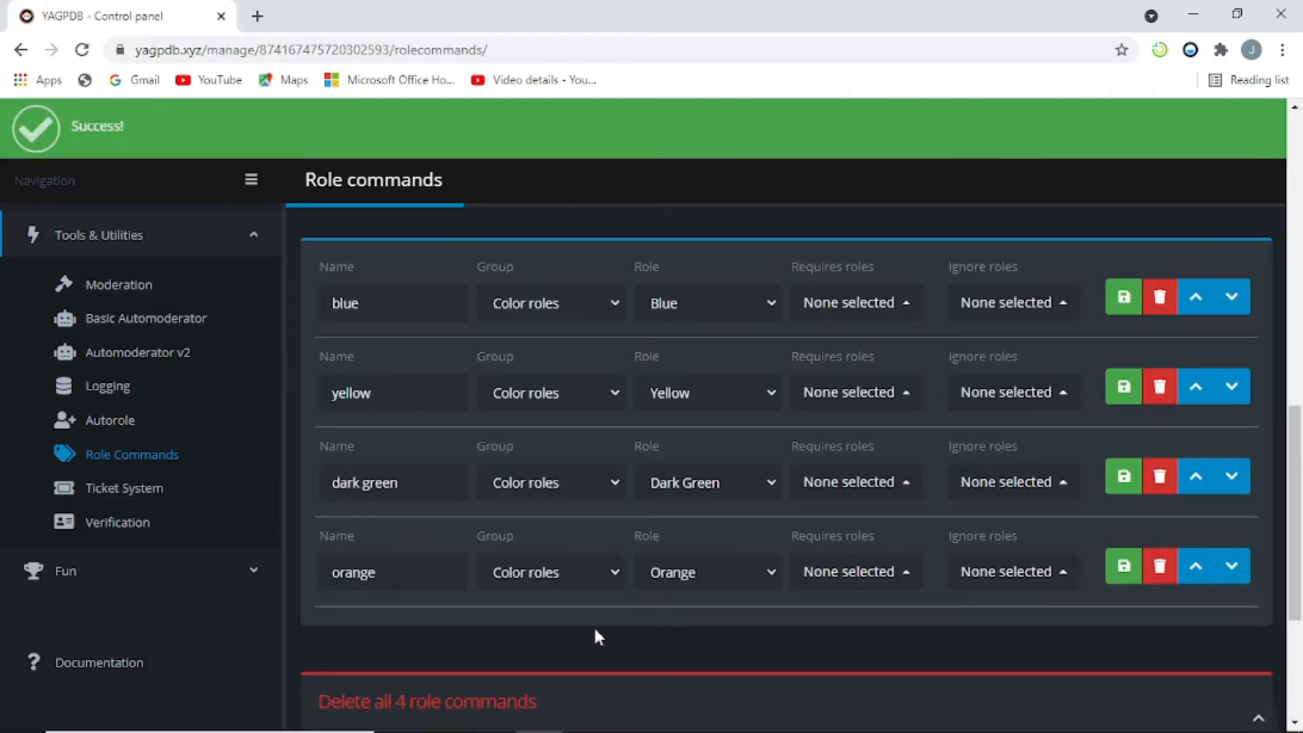
left_click(1193, 576)
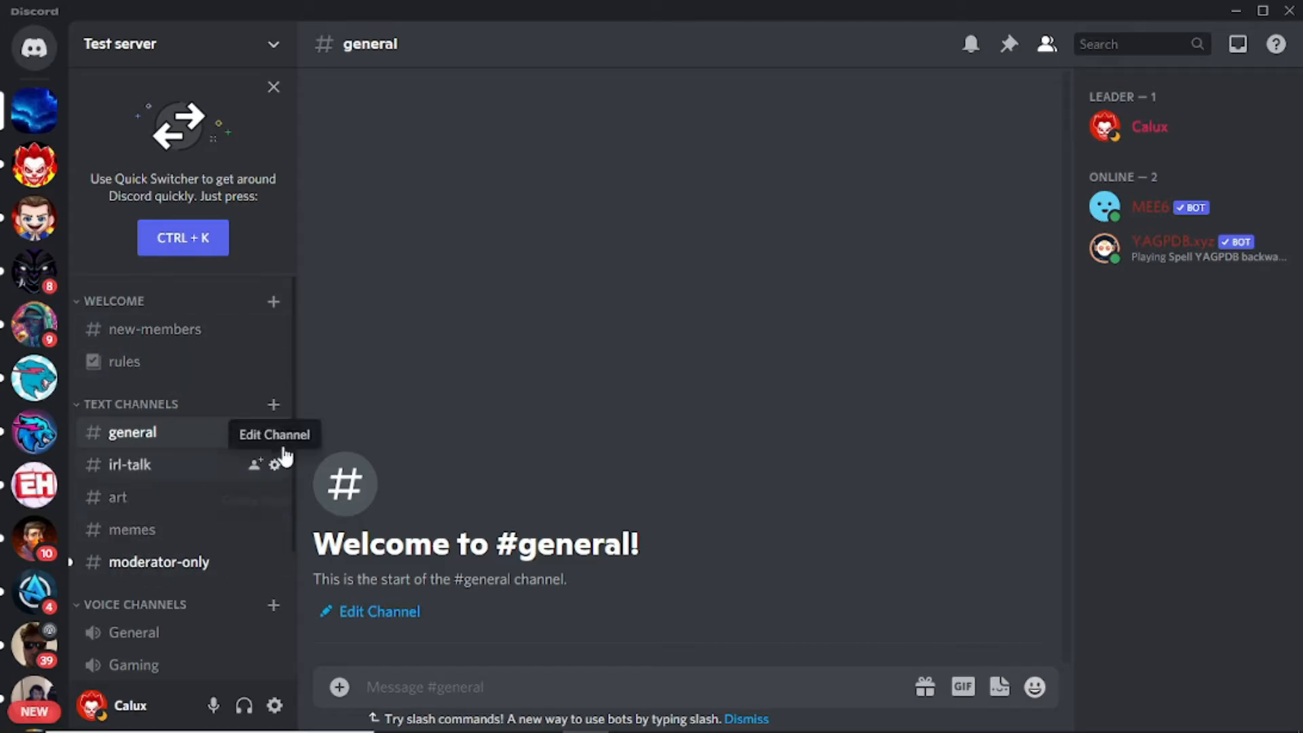
Step: Create a new text channel named 'role-request' in Test server
left_click(277, 405)
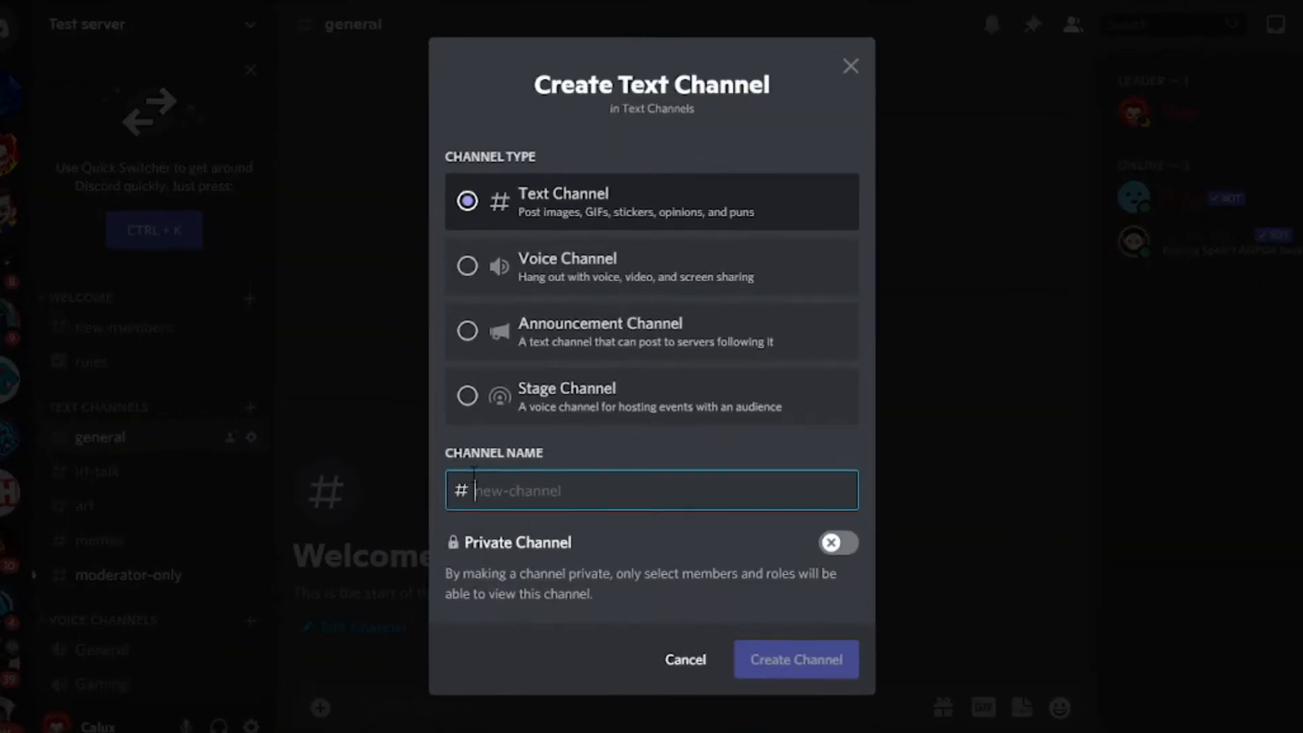
type("role-rques")
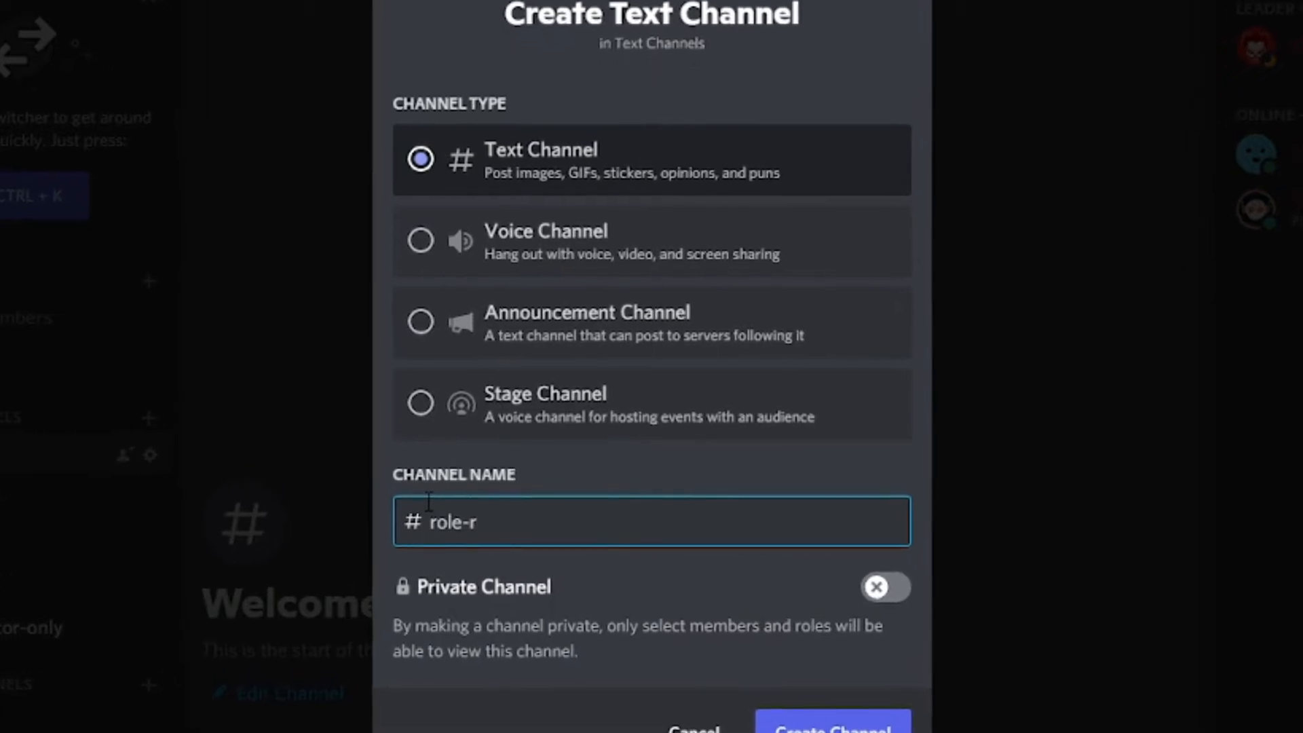
type("t")
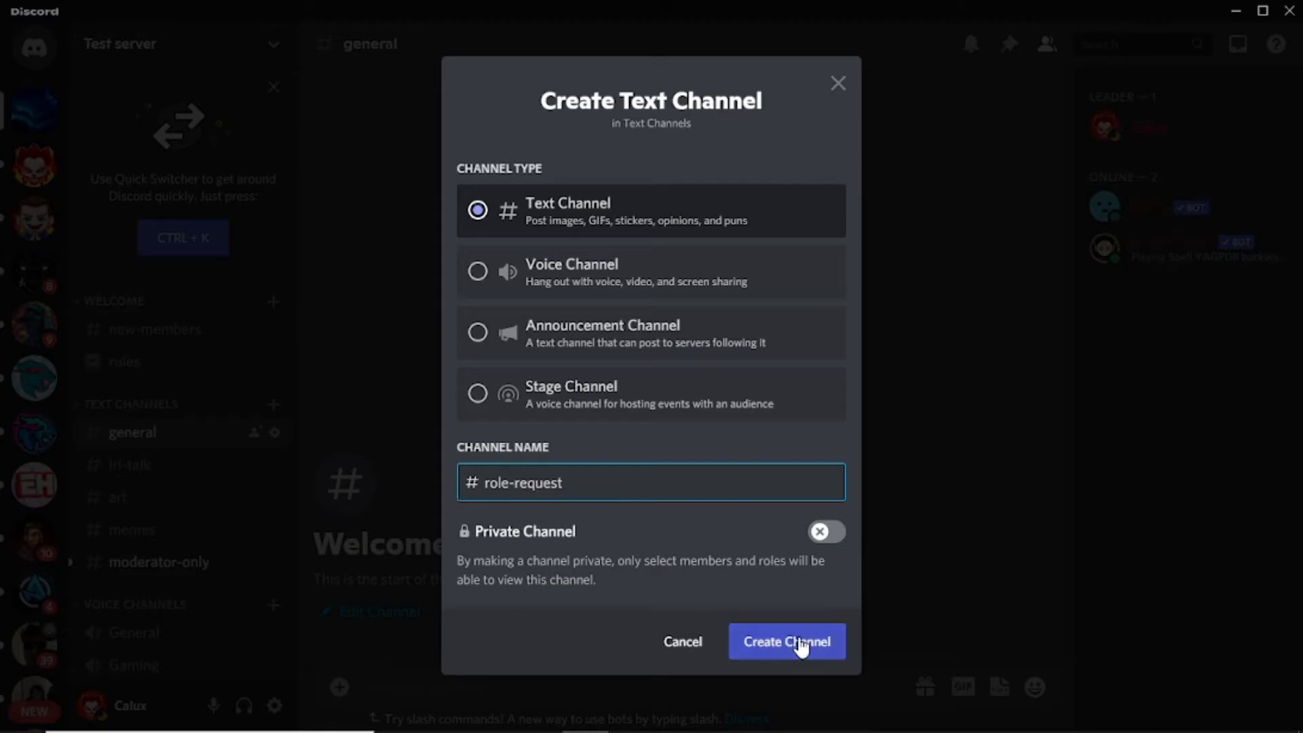
left_click(802, 647)
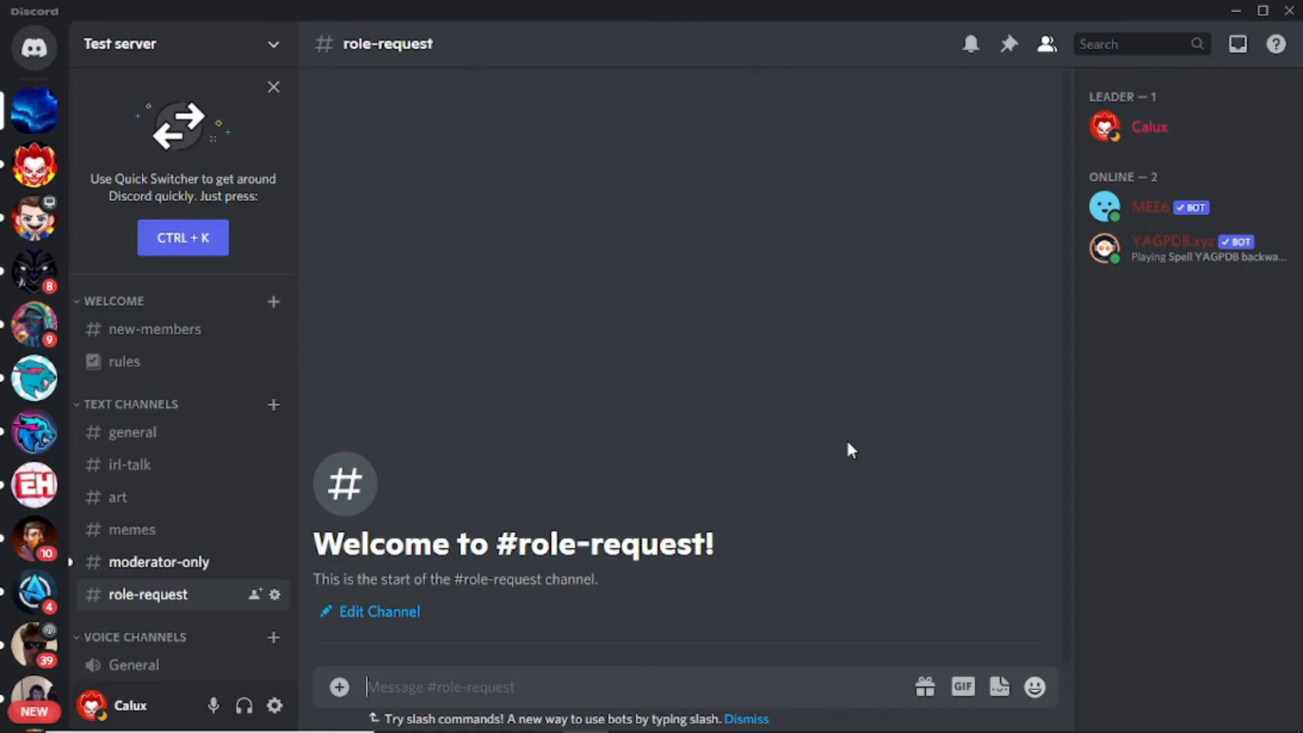
Step: Send '-rolemenu create color roles -rr -nodm' in #role-request
type("-")
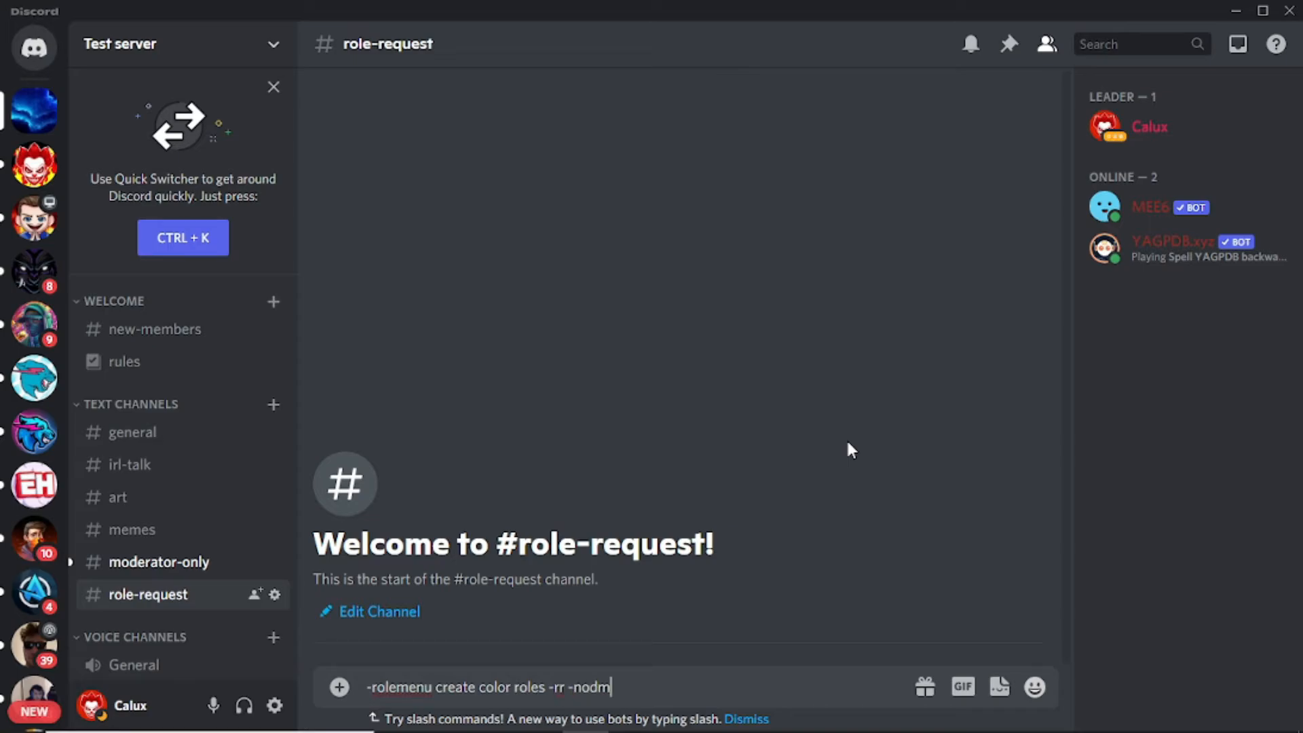
key("Return")
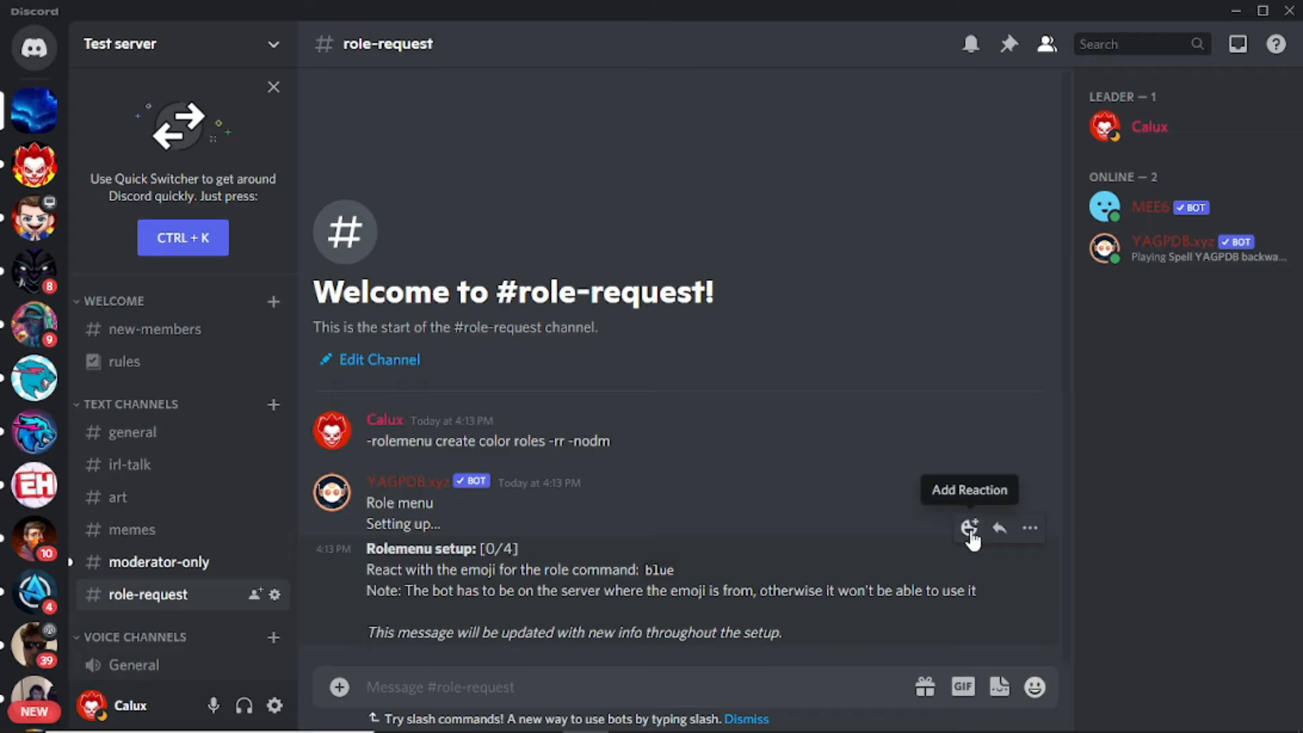
Step: React to the bot message with the blueberries emoji for the blue role
left_click(970, 528)
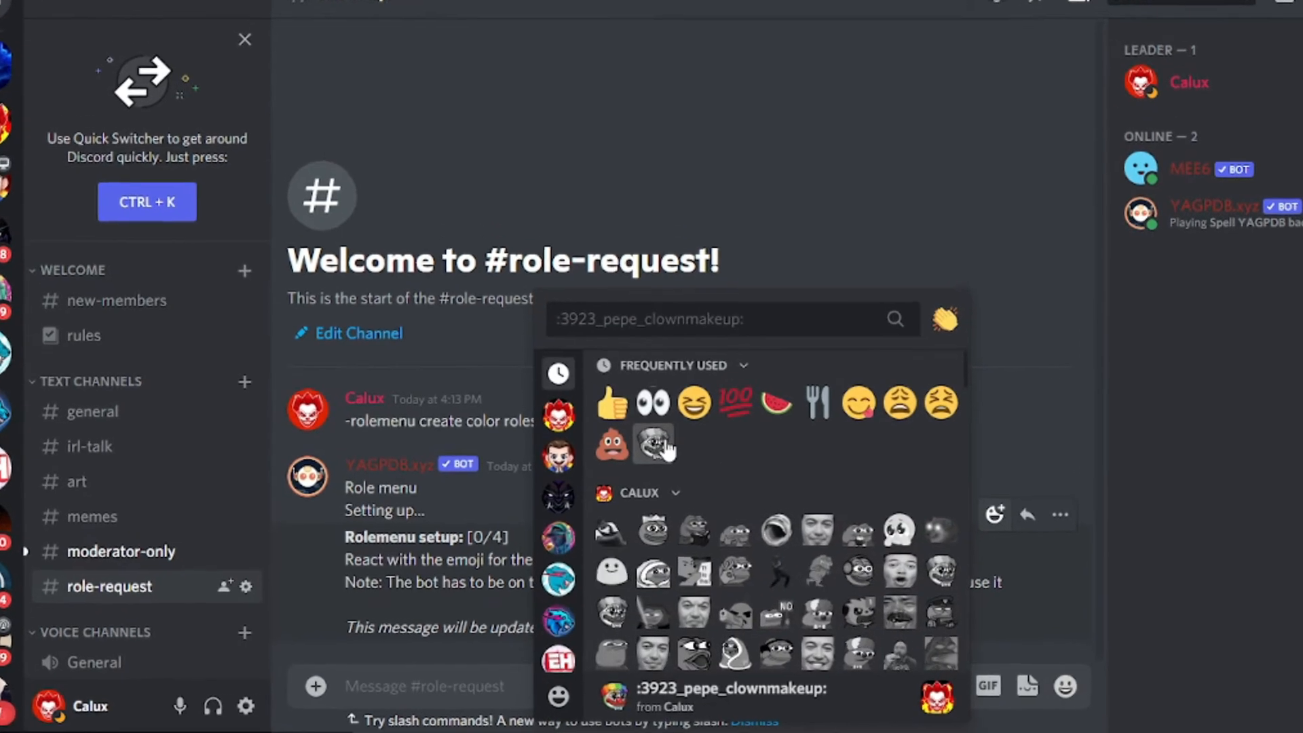
scroll(731, 507, "down", 5)
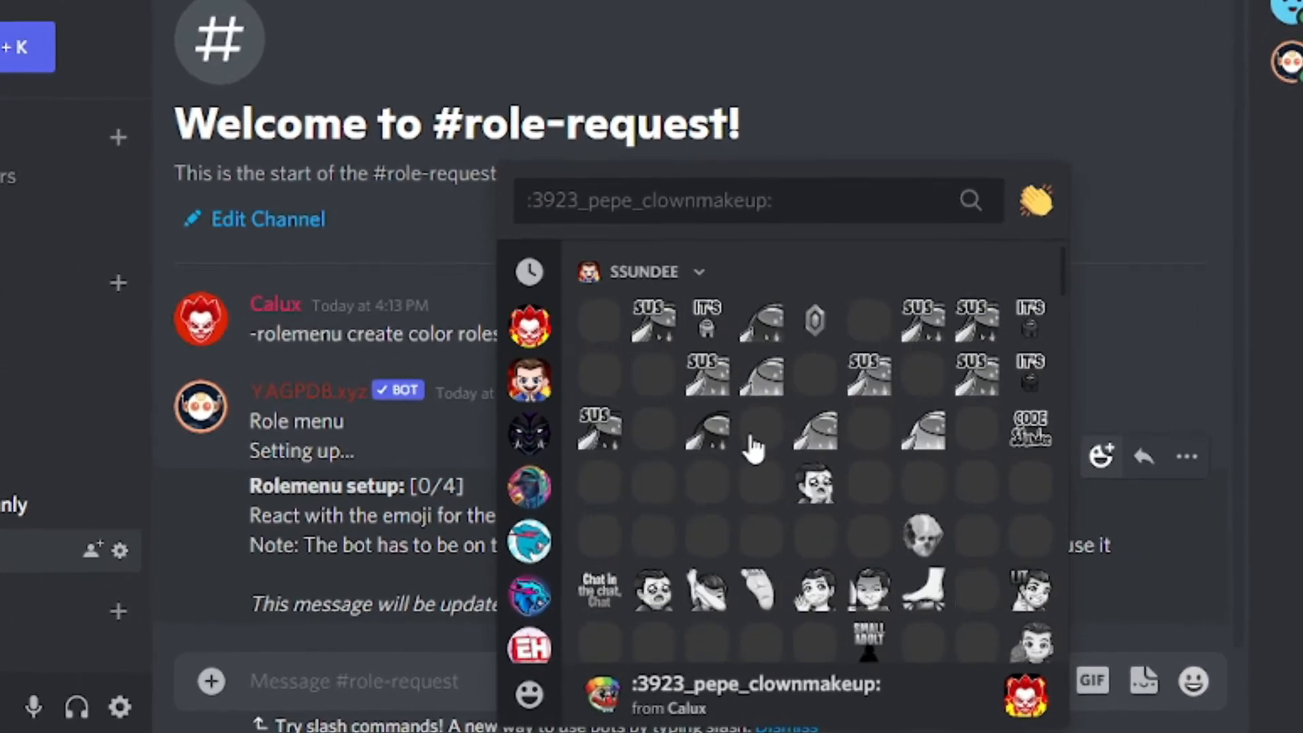
scroll(732, 507, "up", 2)
scroll(762, 427, "up", 2)
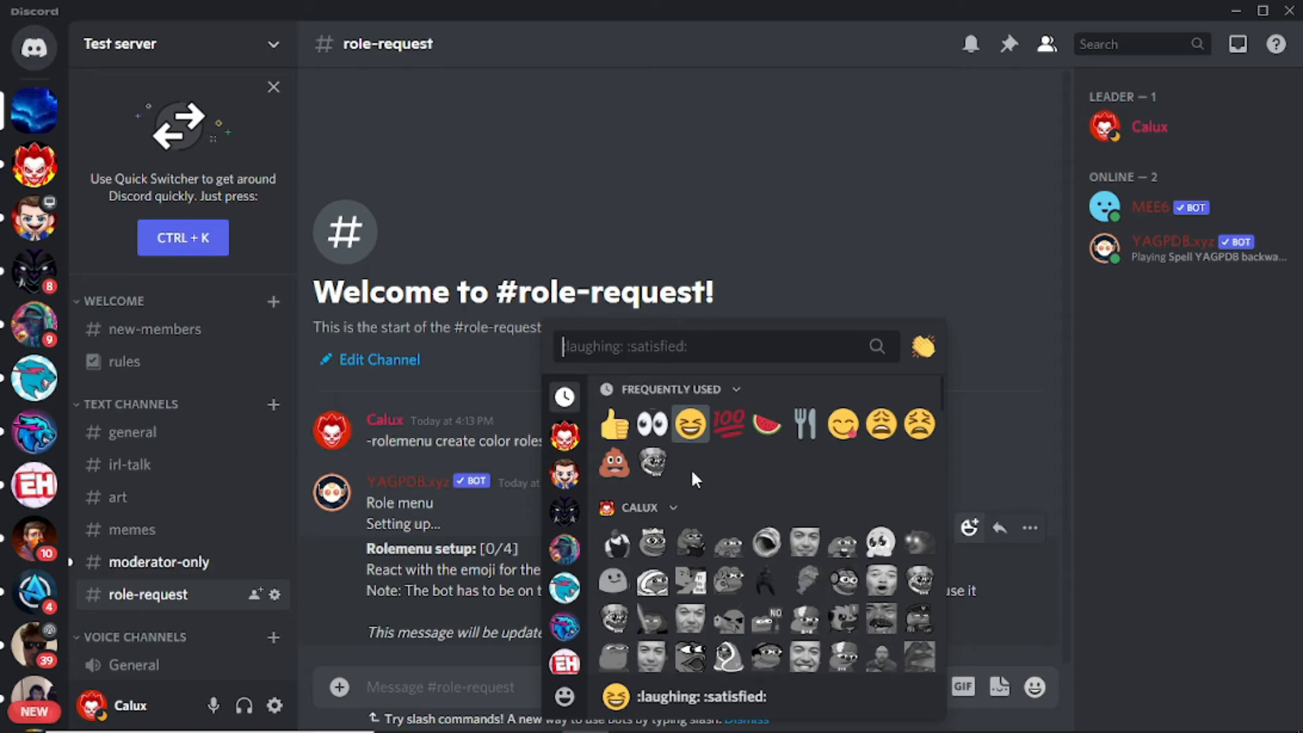
type("blue")
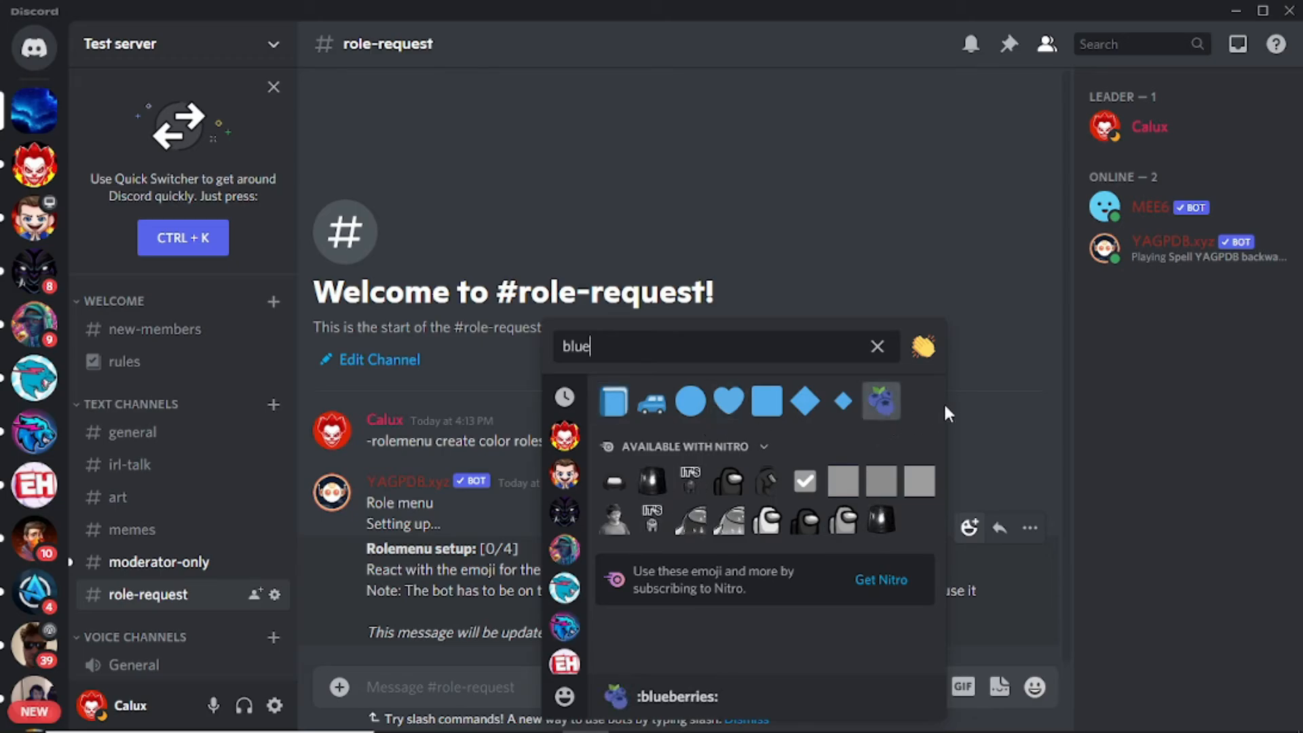
left_click(881, 400)
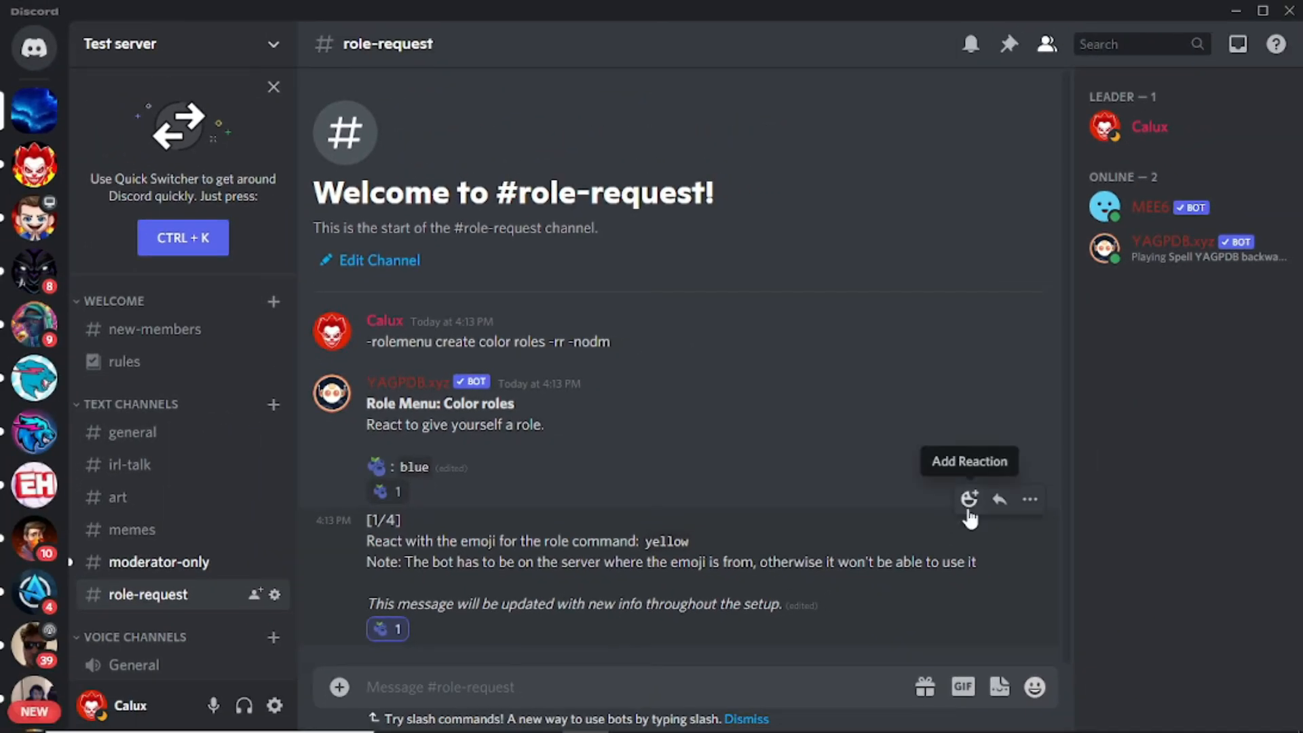
Step: React with the baby chick emoji for the yellow role
left_click(969, 500)
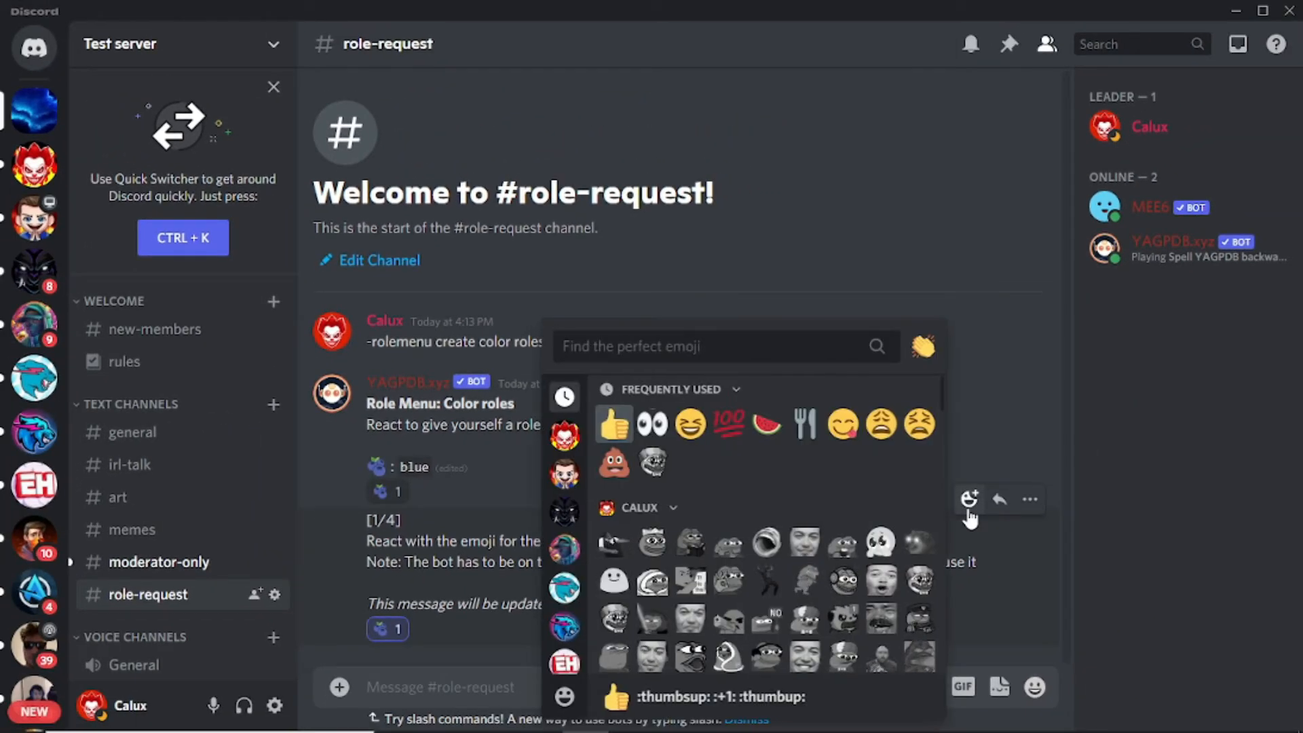
type("yellow")
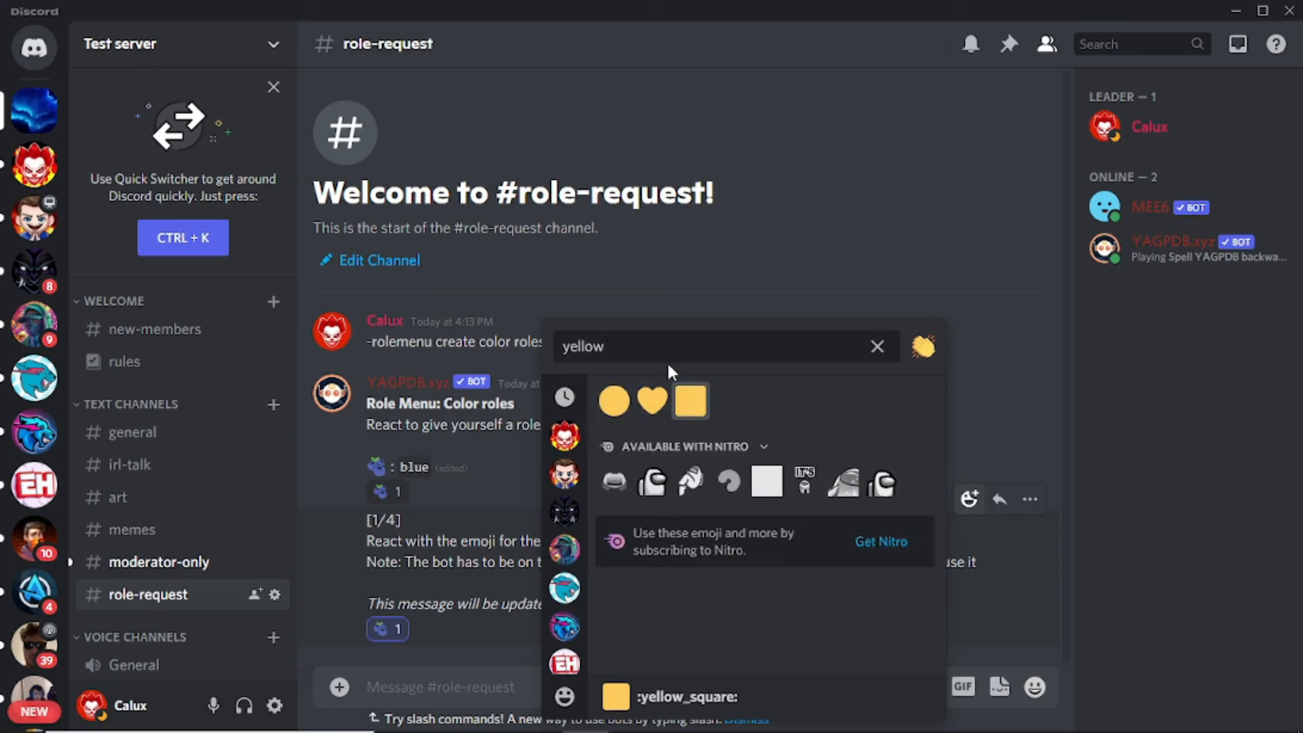
key("ctrl+a")
key("BackSpace")
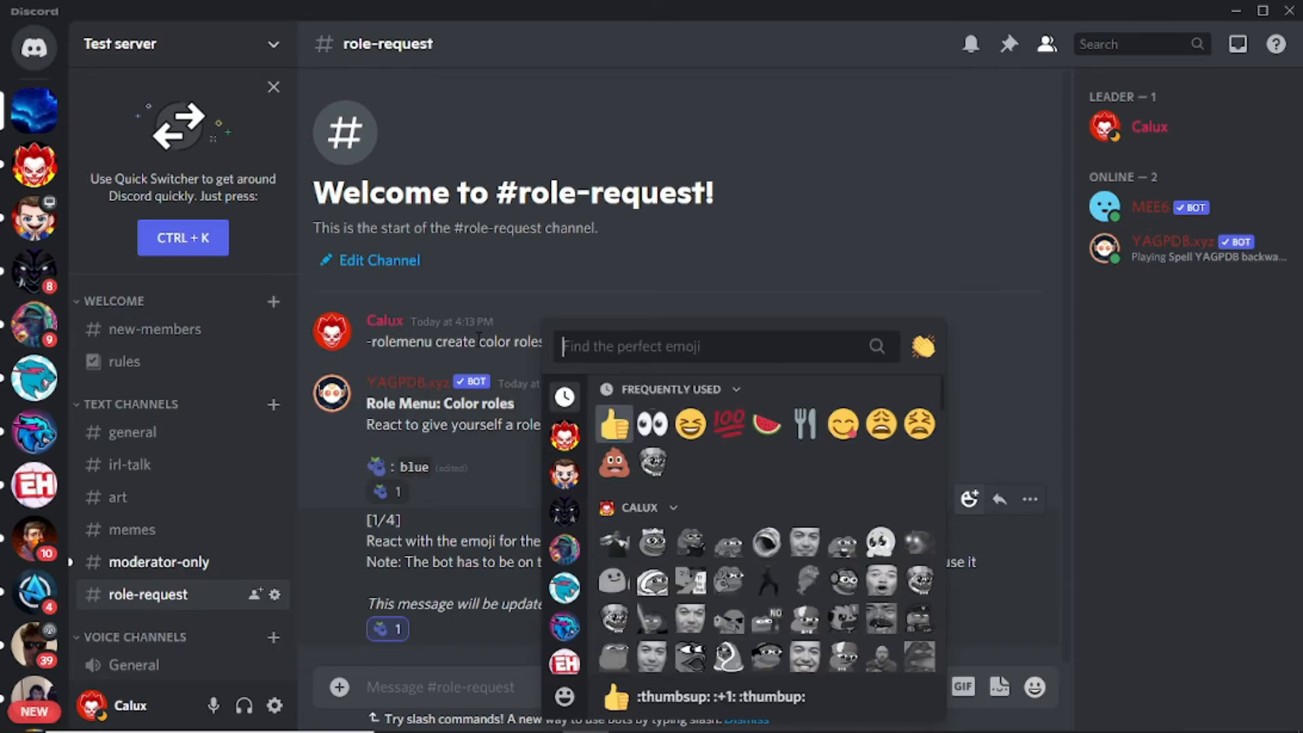
type("baby")
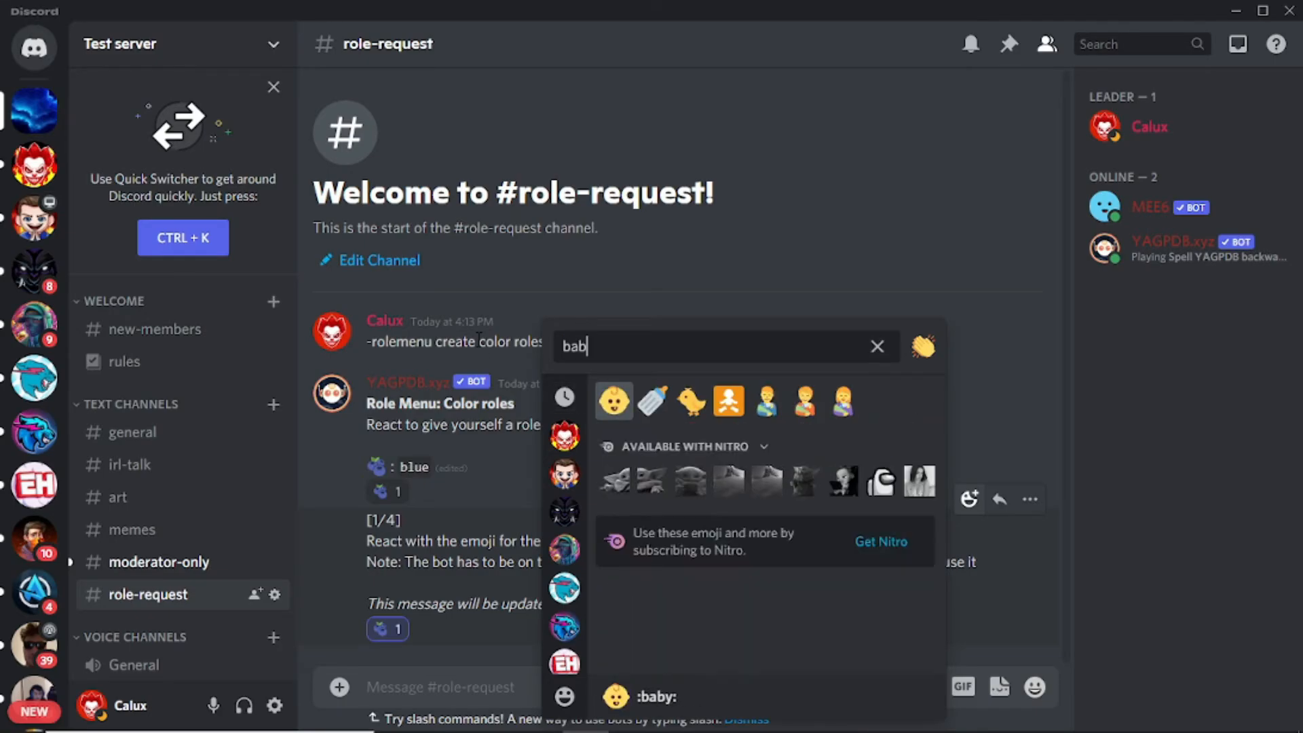
left_click(691, 402)
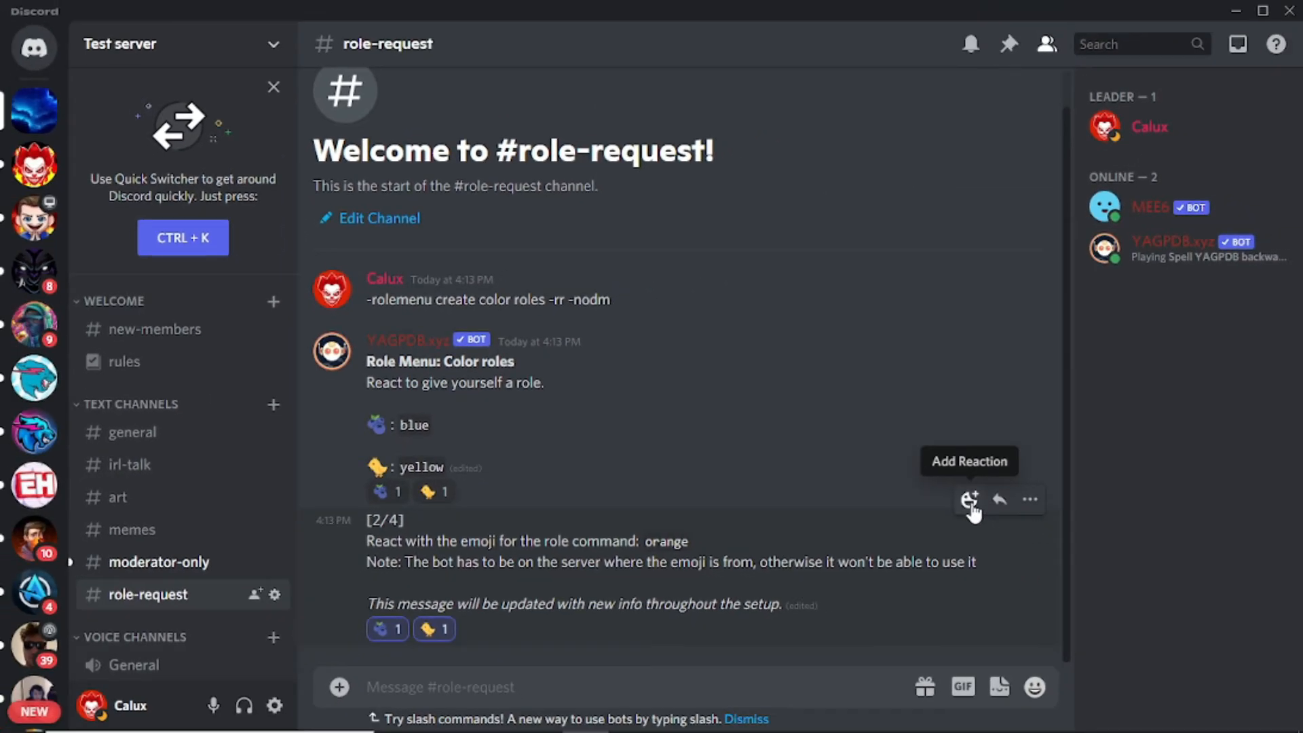
Step: React with the orange emoji for orange and the evergreen tree for dark green
left_click(971, 502)
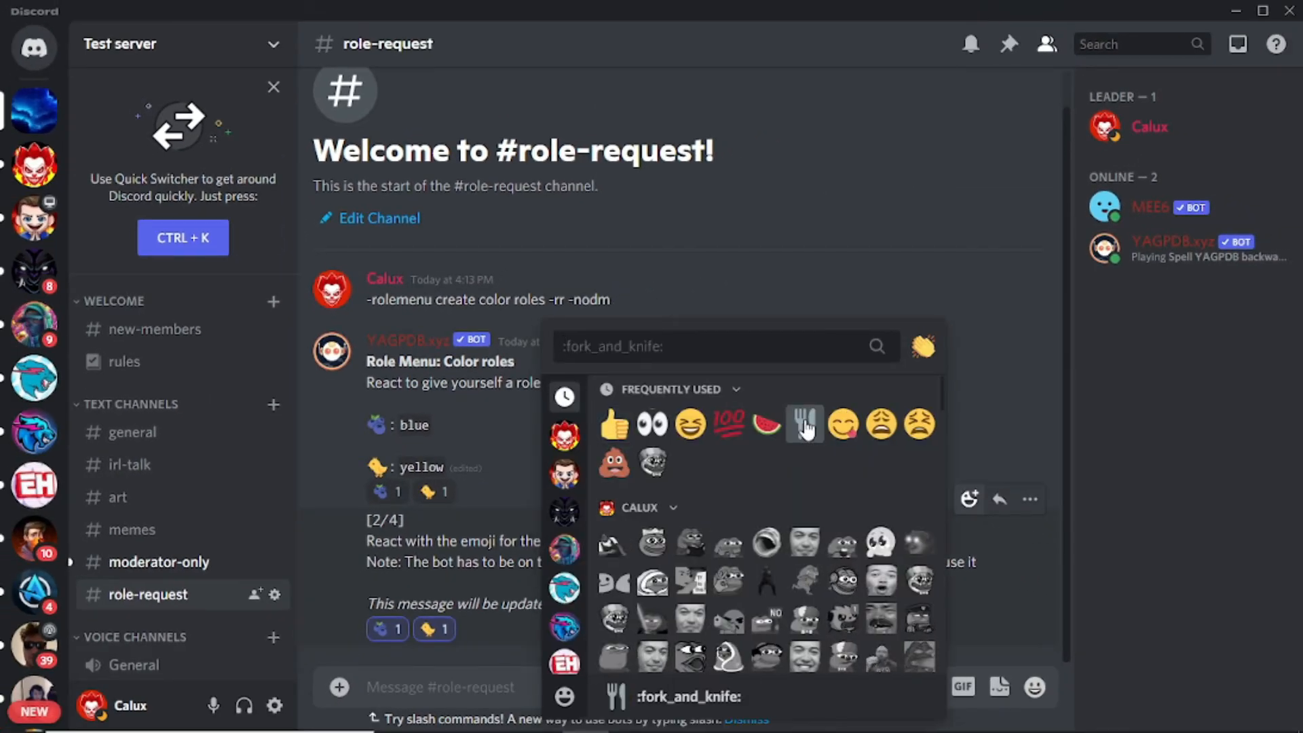
type("orange")
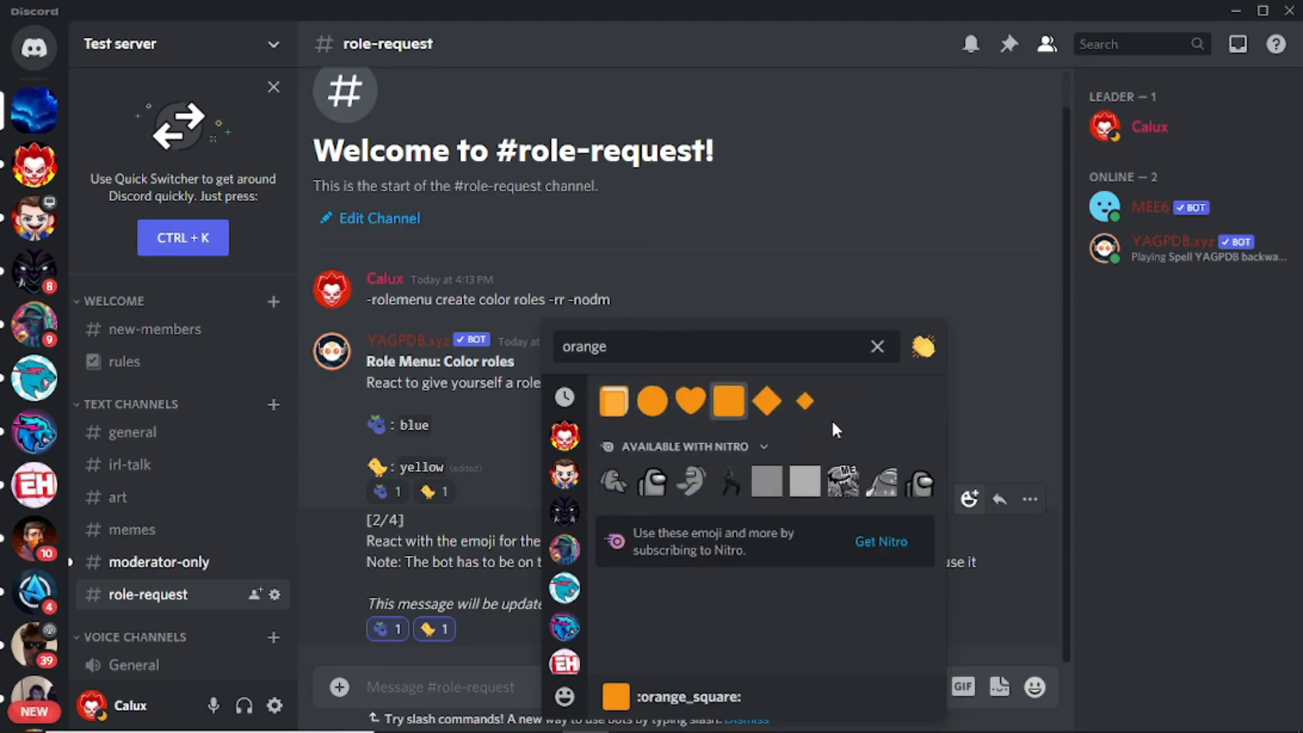
left_click(614, 401)
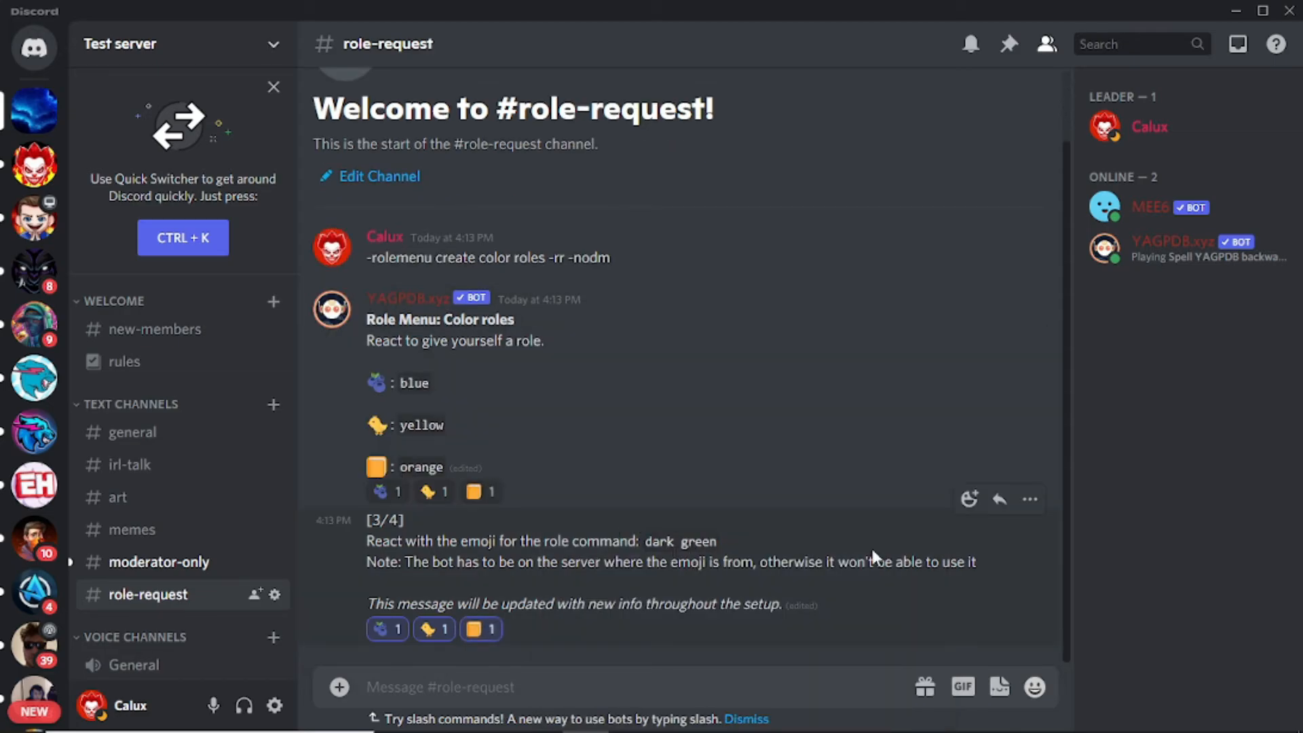
left_click(969, 500)
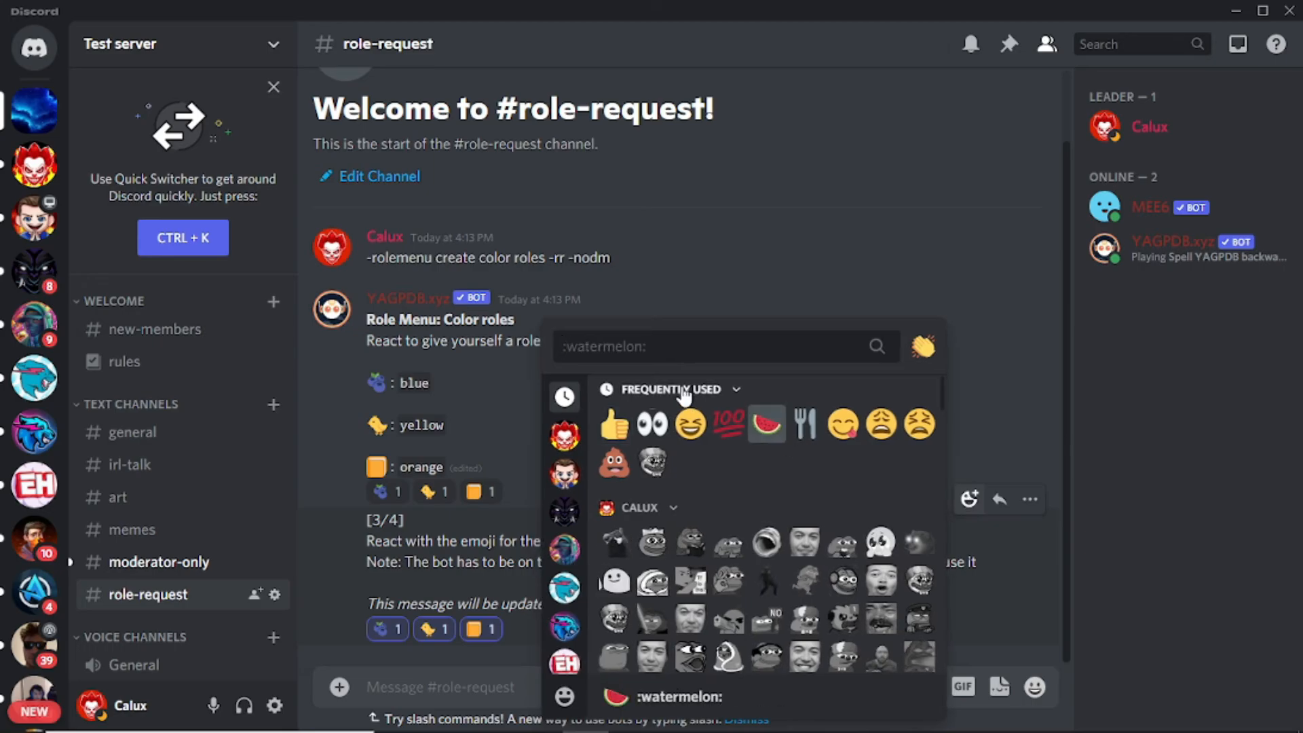
type("tre")
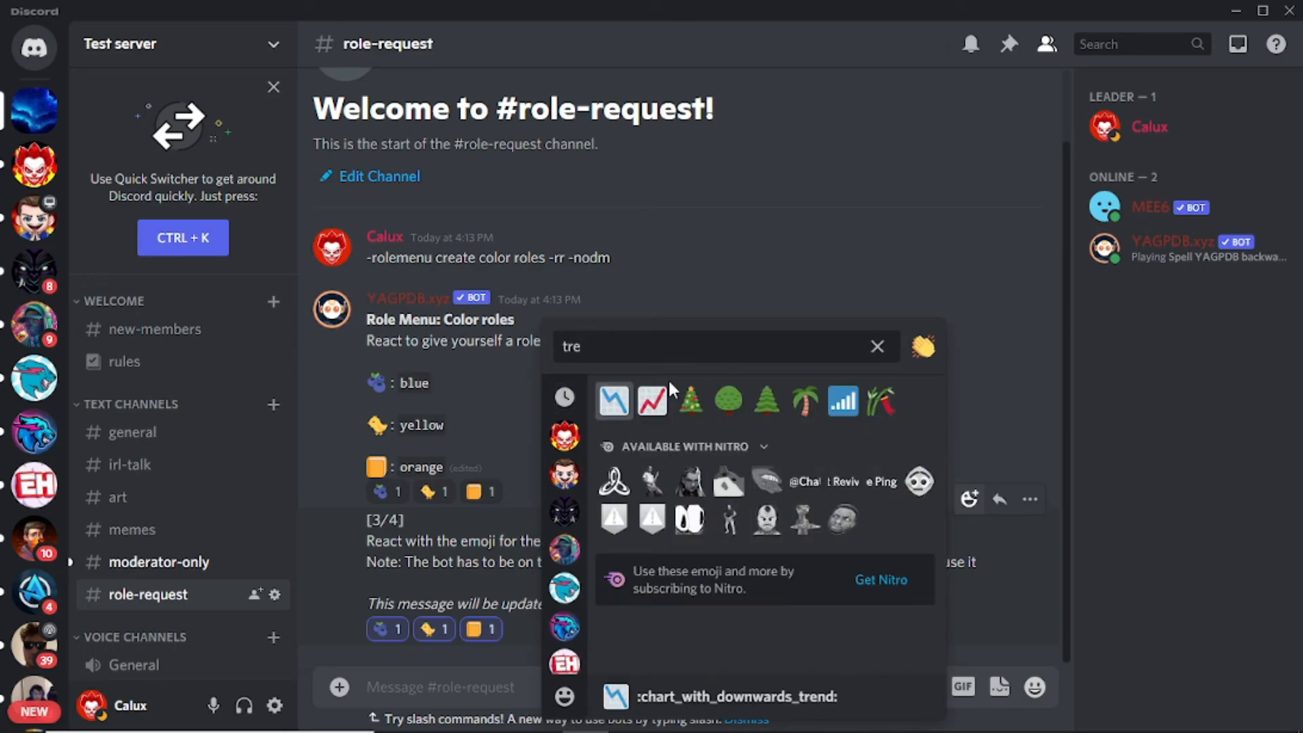
left_click(765, 406)
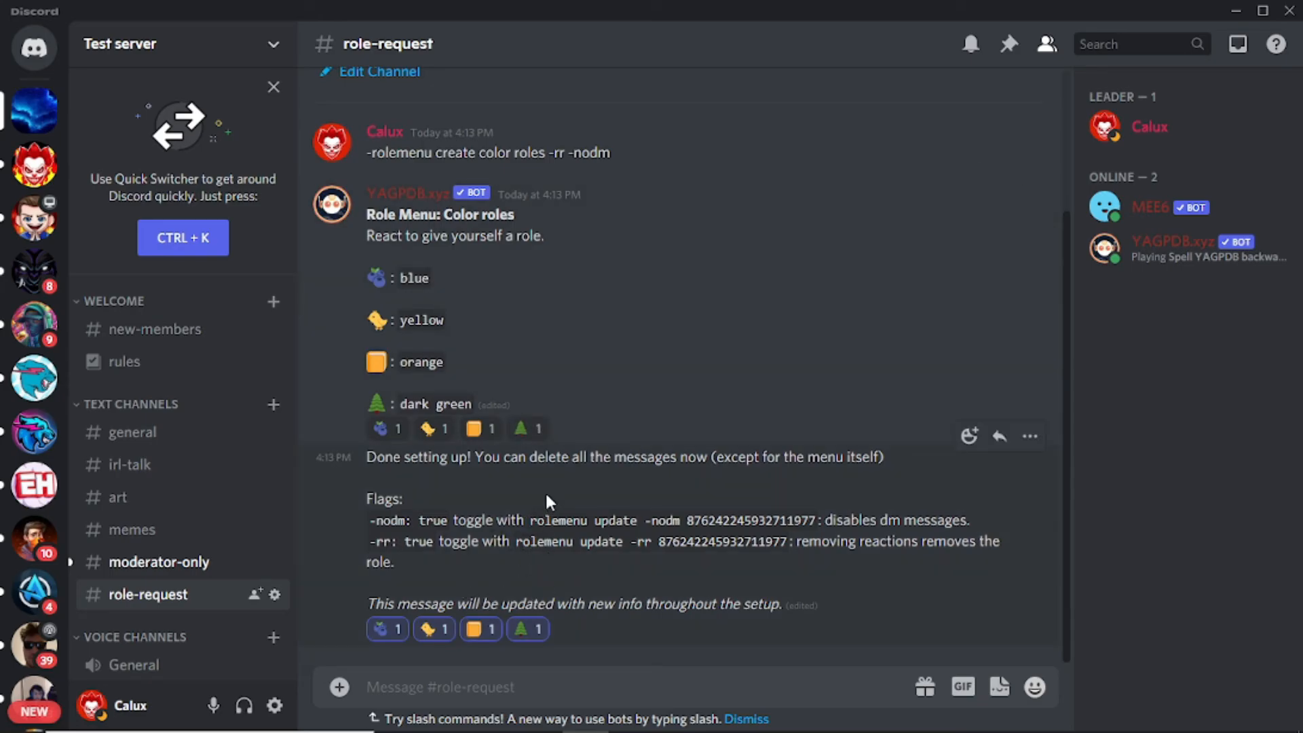
Step: Delete the 'Done setting up' message and the -rolemenu command message
left_click(1029, 436)
left_click(903, 633)
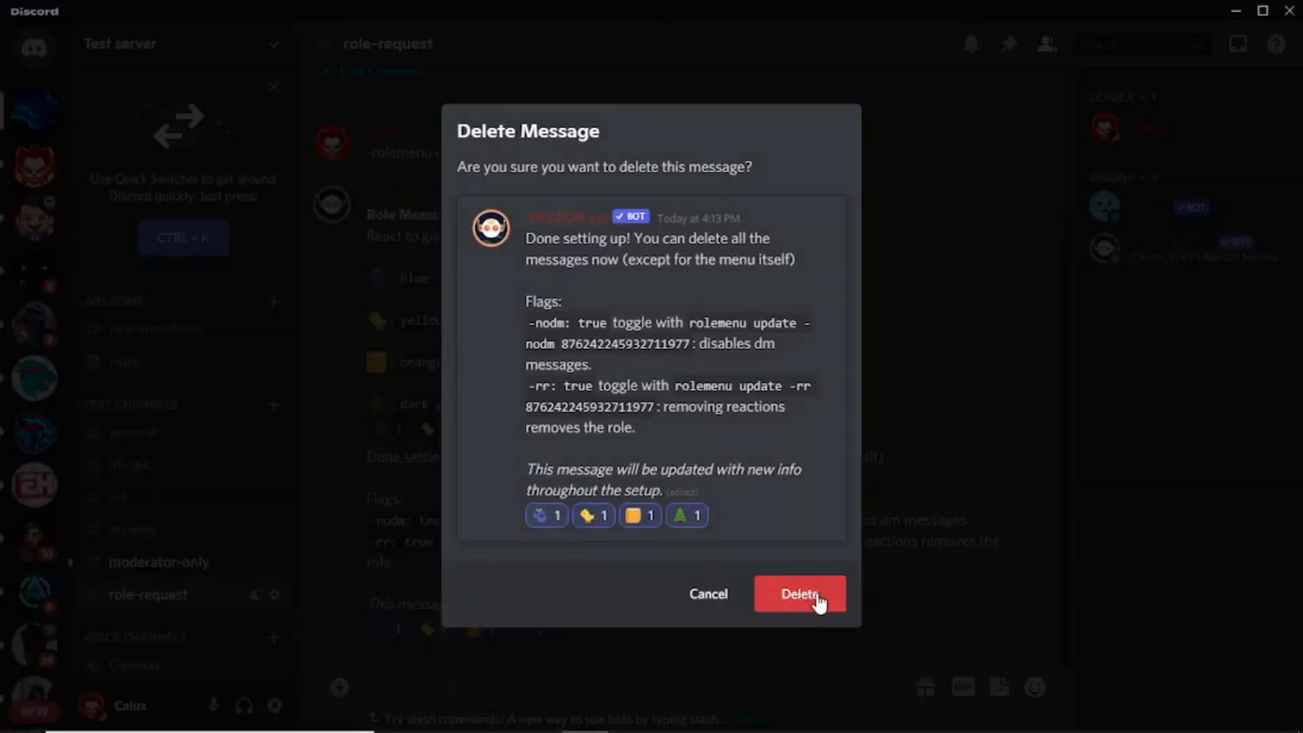
left_click(816, 597)
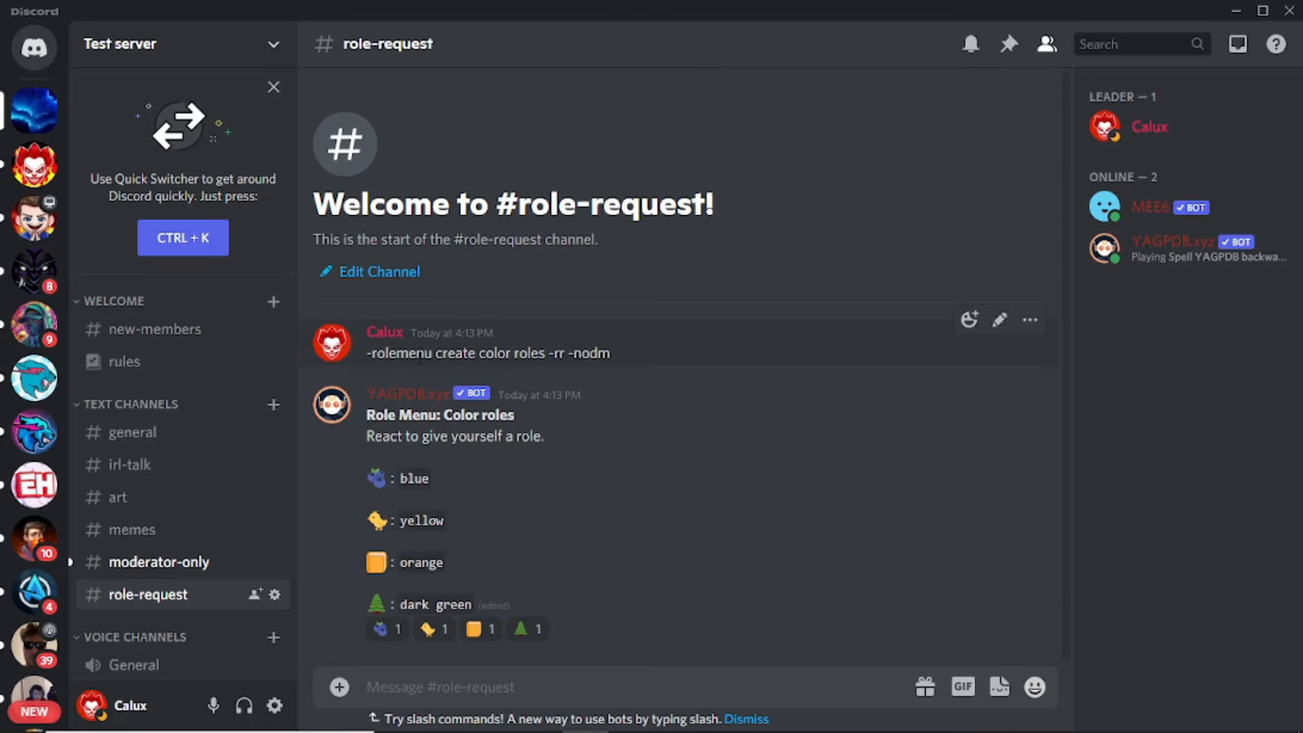
left_click(1029, 319)
left_click(934, 527)
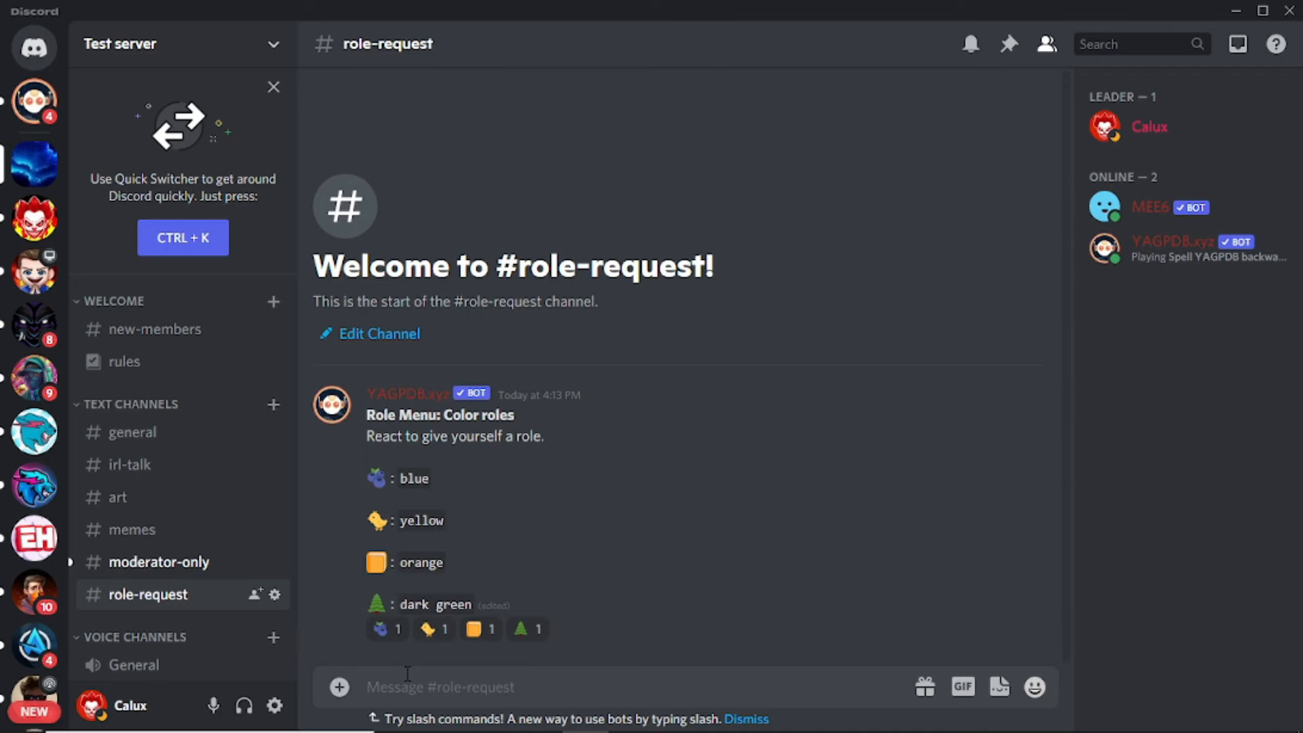
Step: React with blueberries, then the evergreen tree, checking your profile's roles after each
left_click(388, 632)
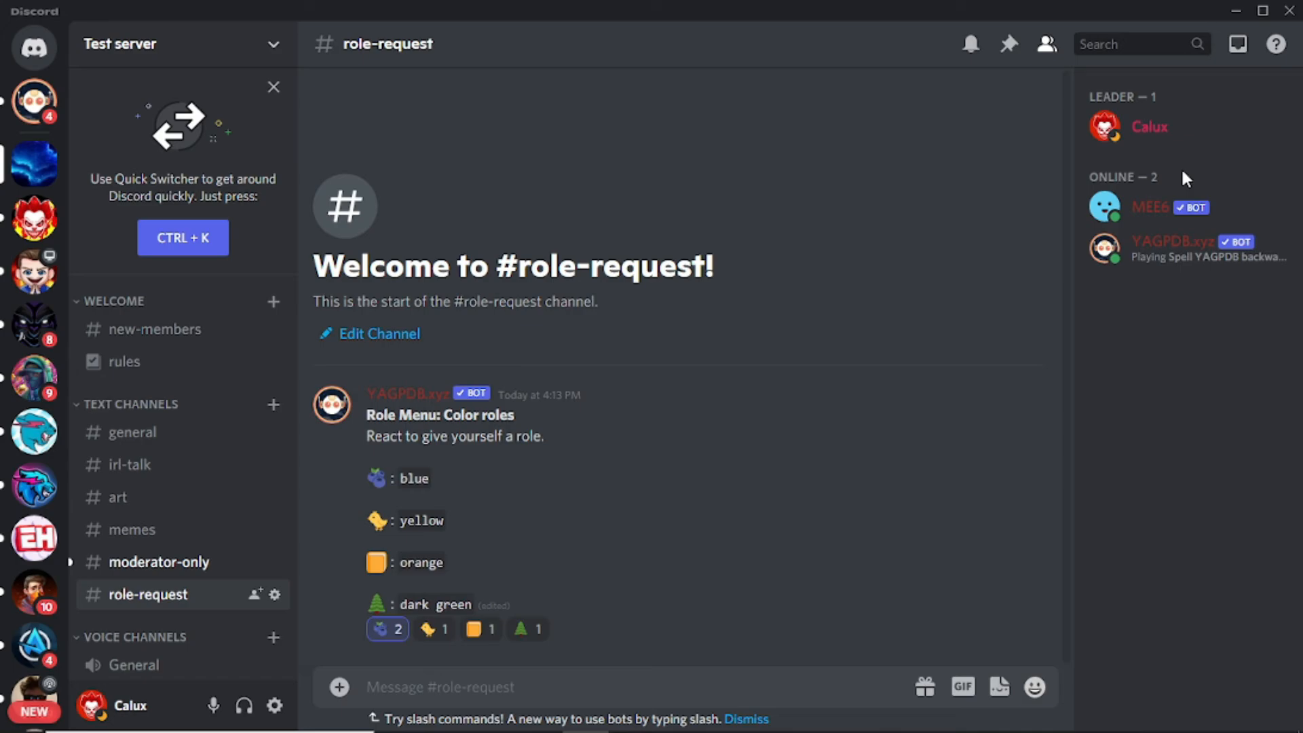
left_click(1162, 128)
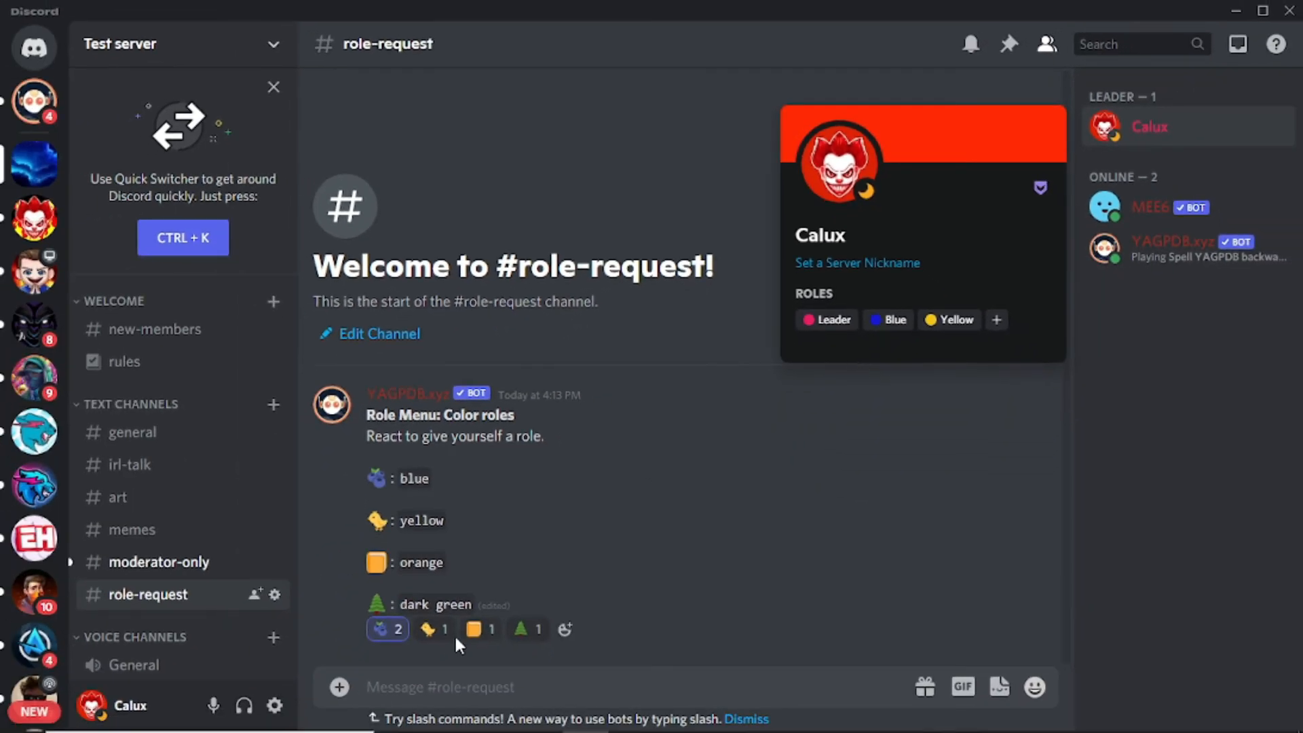
left_click(523, 631)
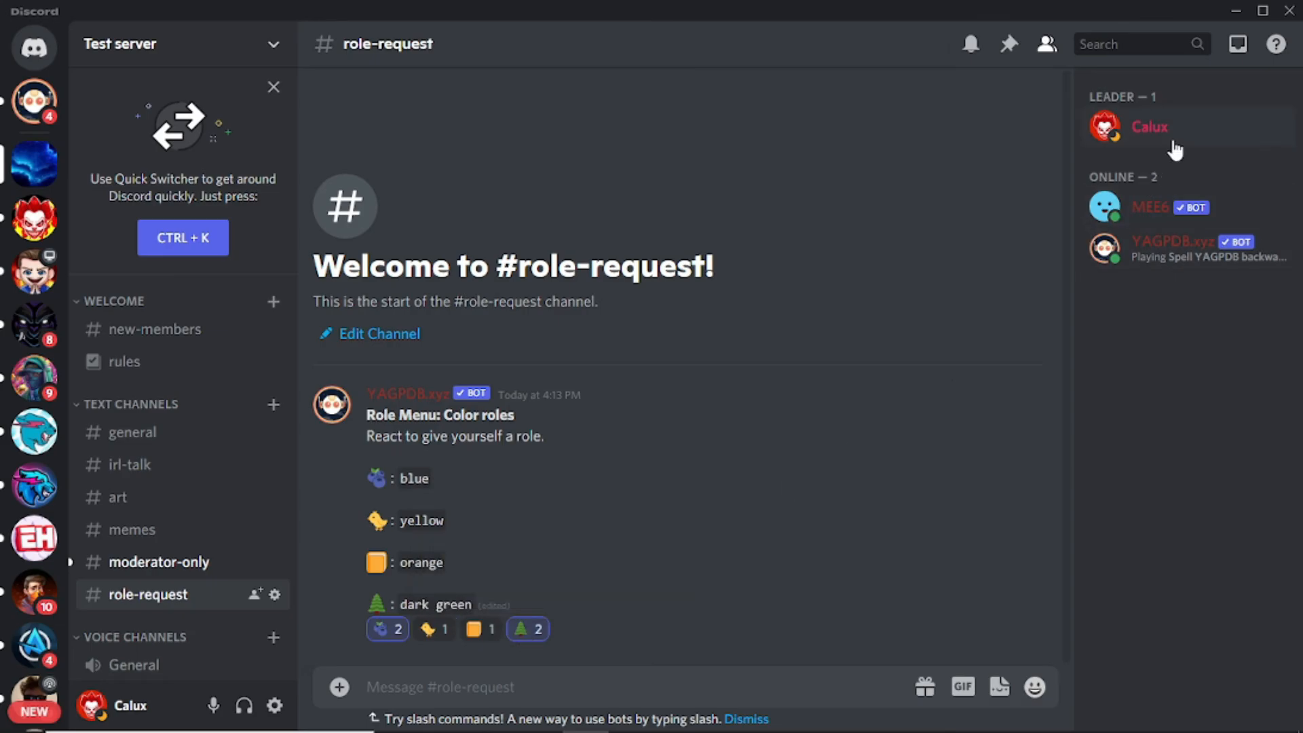
left_click(1149, 127)
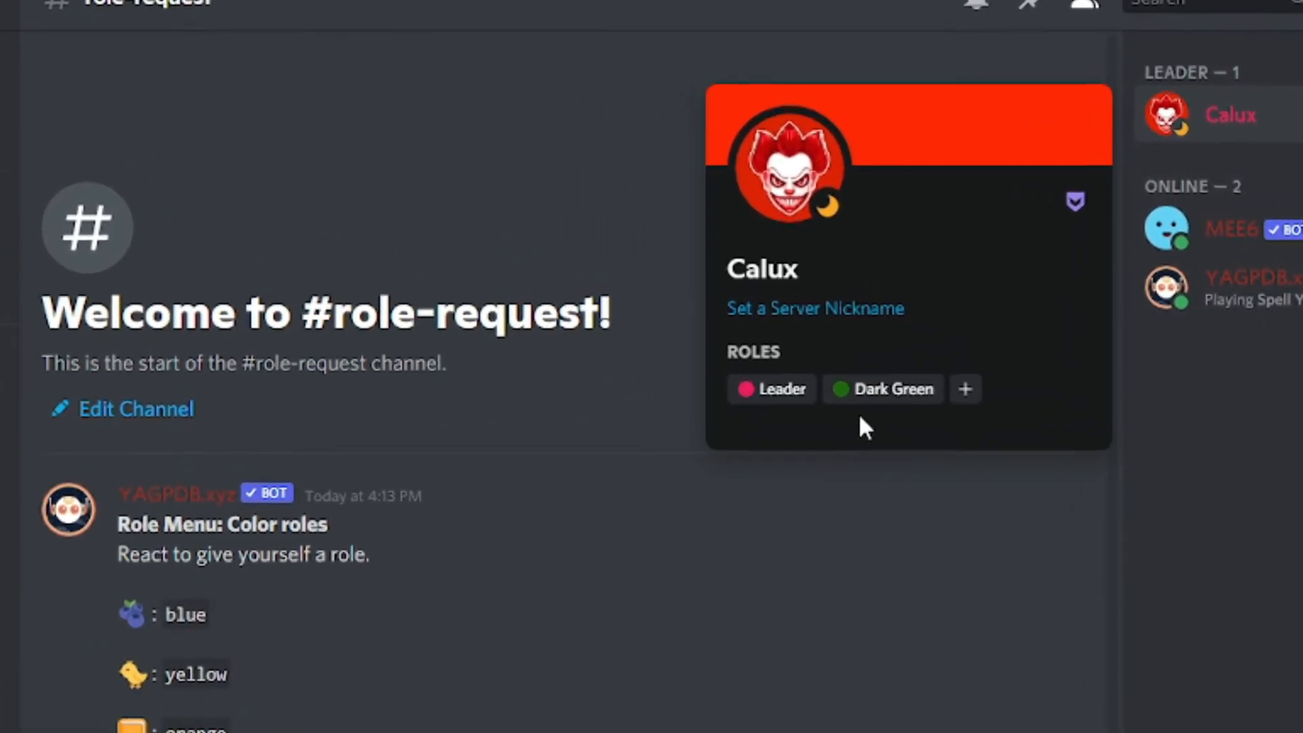
mouse_move(881, 339)
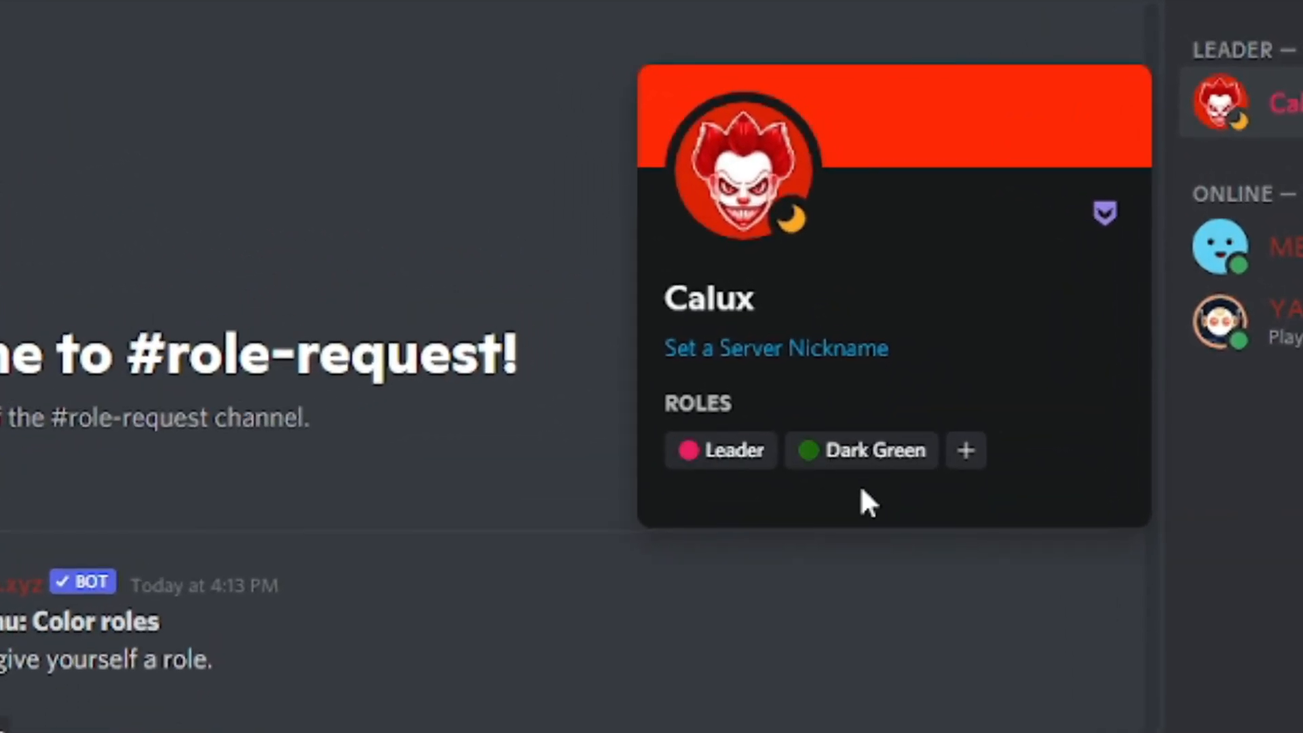